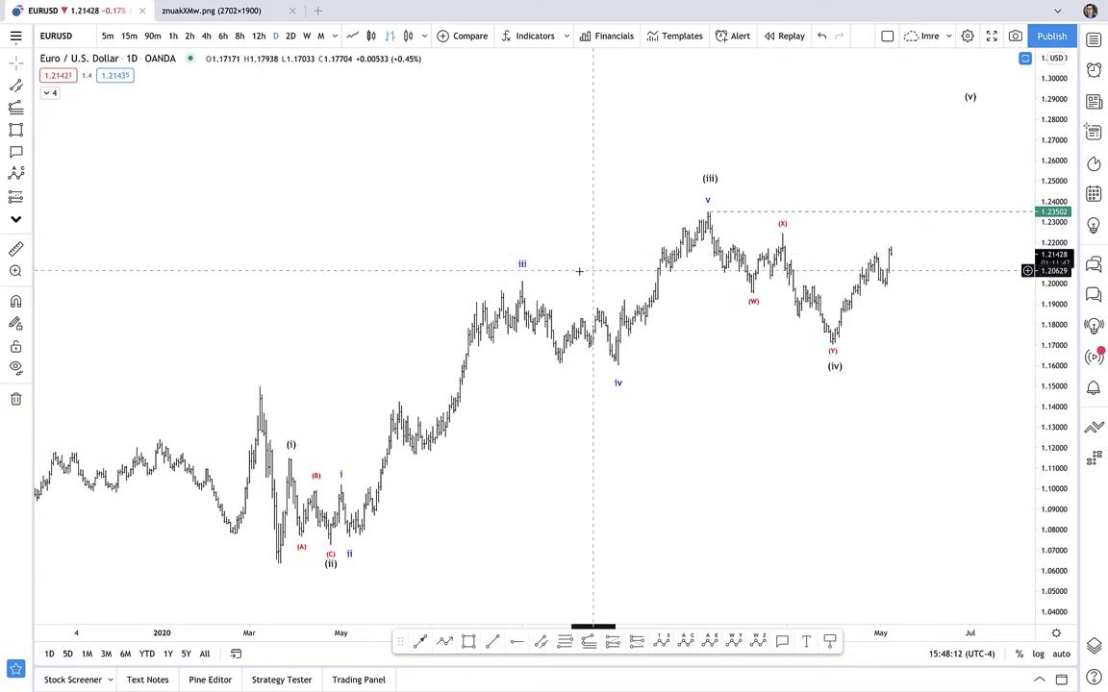
Step: Draw a trial parallel channel from the 30 Sep '19 low at 1.08761 along the late-2019 rise, and delete it
{"action": "scroll", "coordinate": [574, 274], "scroll_direction": "left", "scroll_amount": 10}
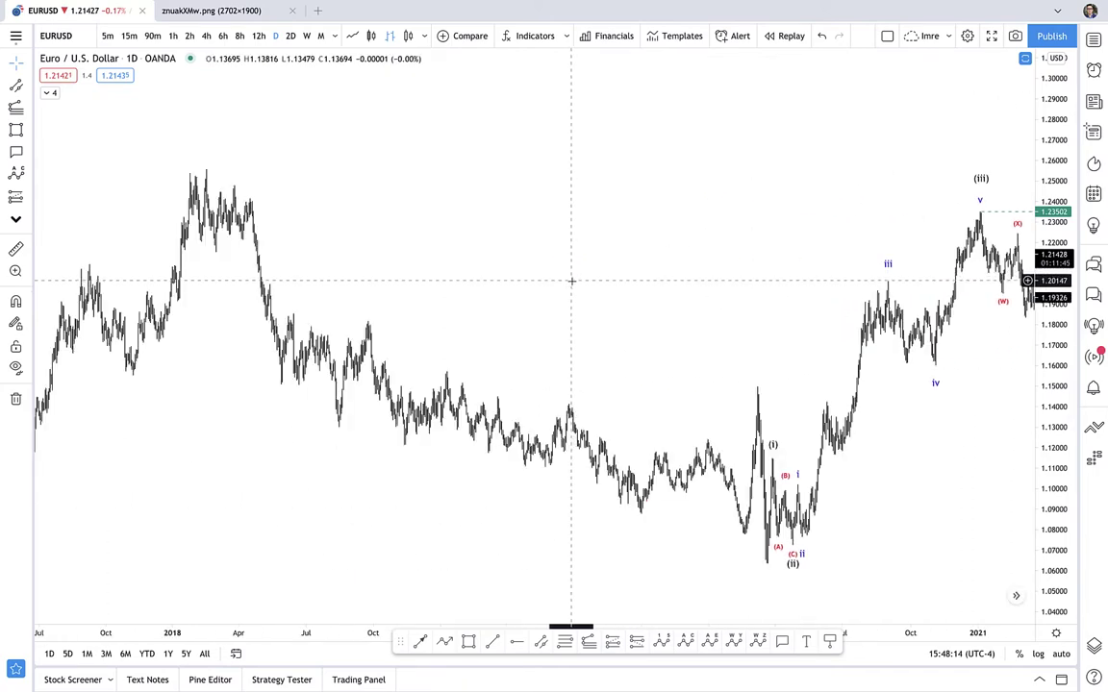
{"action": "scroll", "coordinate": [572, 284], "scroll_direction": "right", "scroll_amount": 5}
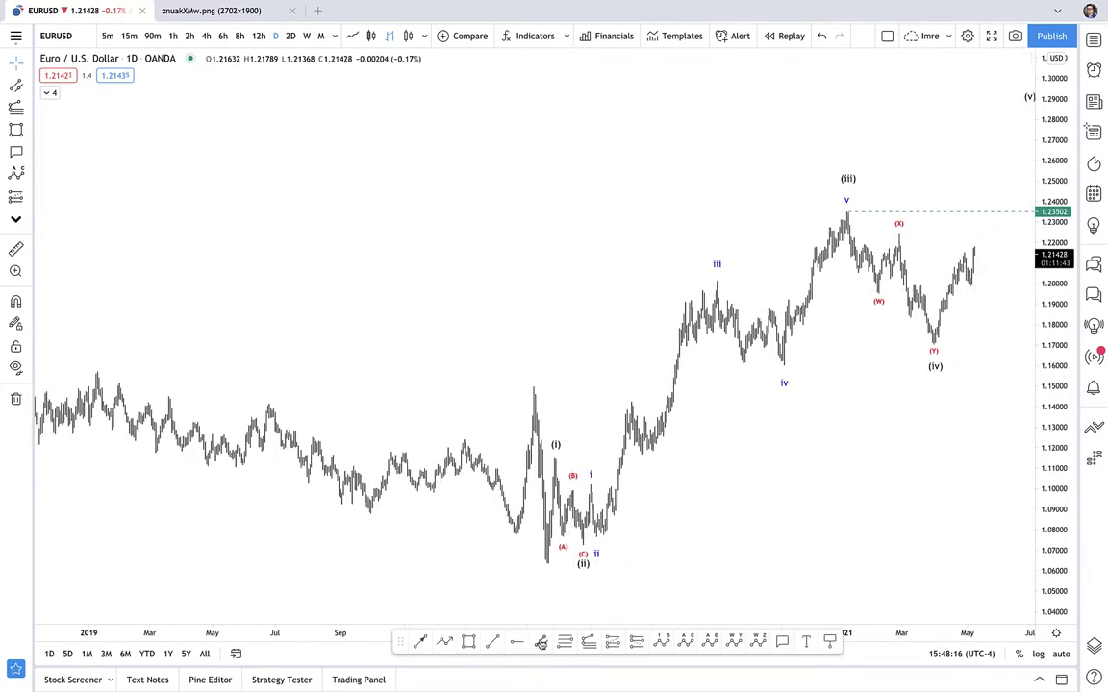
{"action": "left_click", "coordinate": [541, 641]}
{"action": "left_click", "coordinate": [369, 510]}
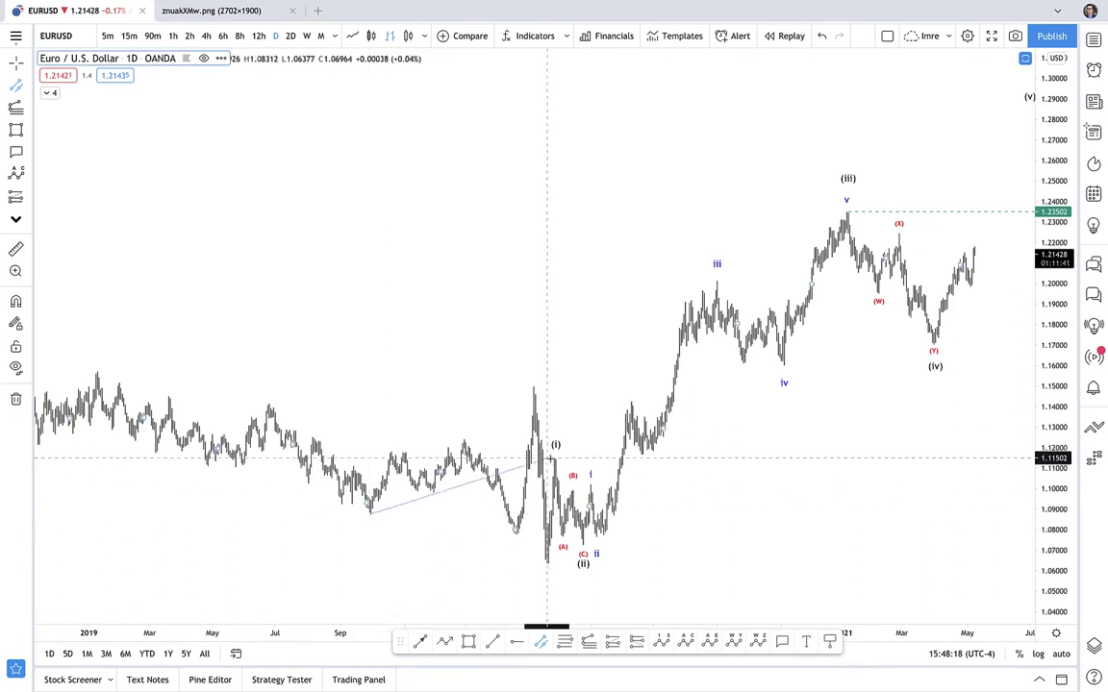
{"action": "left_click", "coordinate": [531, 454]}
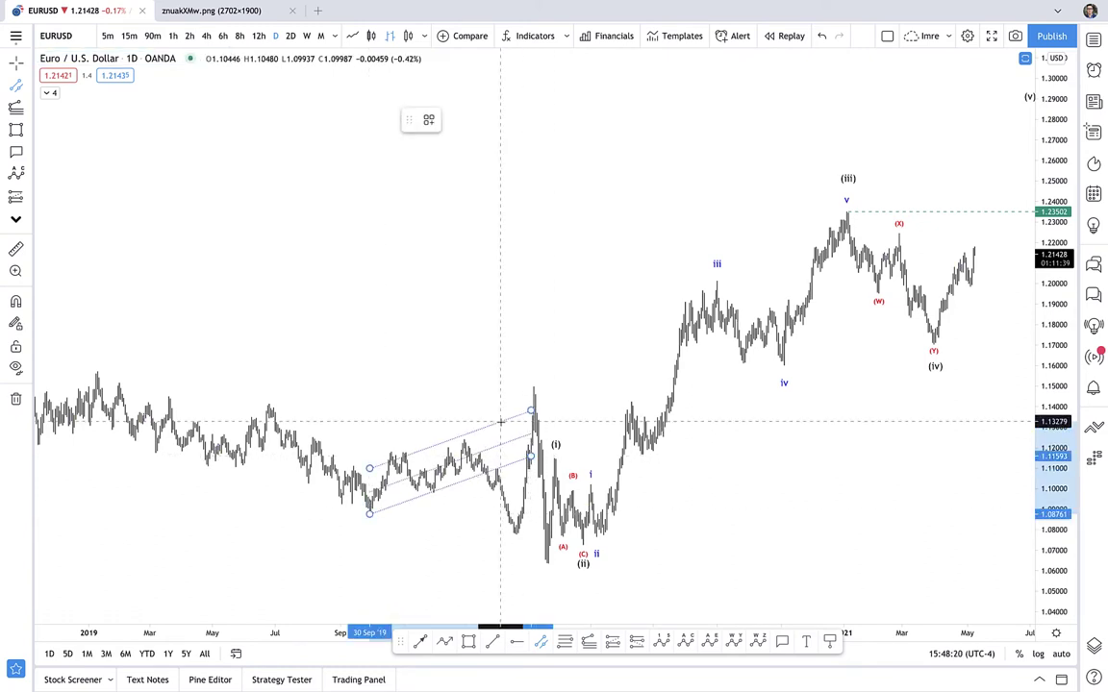
{"action": "left_click", "coordinate": [497, 418]}
{"action": "left_click", "coordinate": [475, 357]}
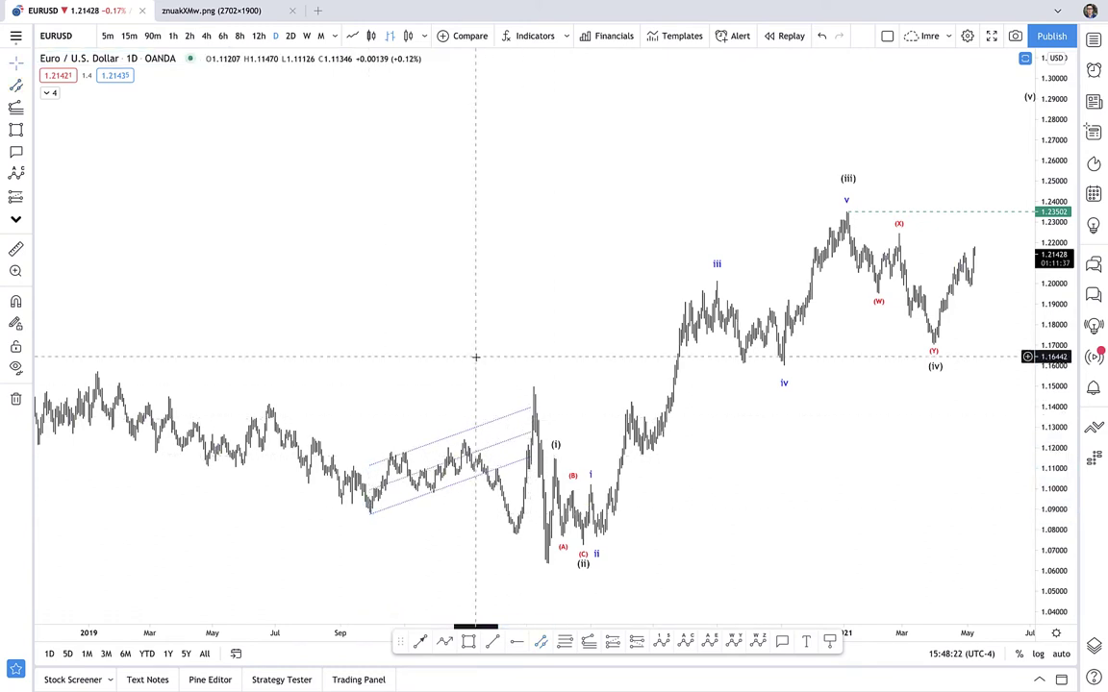
{"action": "left_click", "coordinate": [461, 486]}
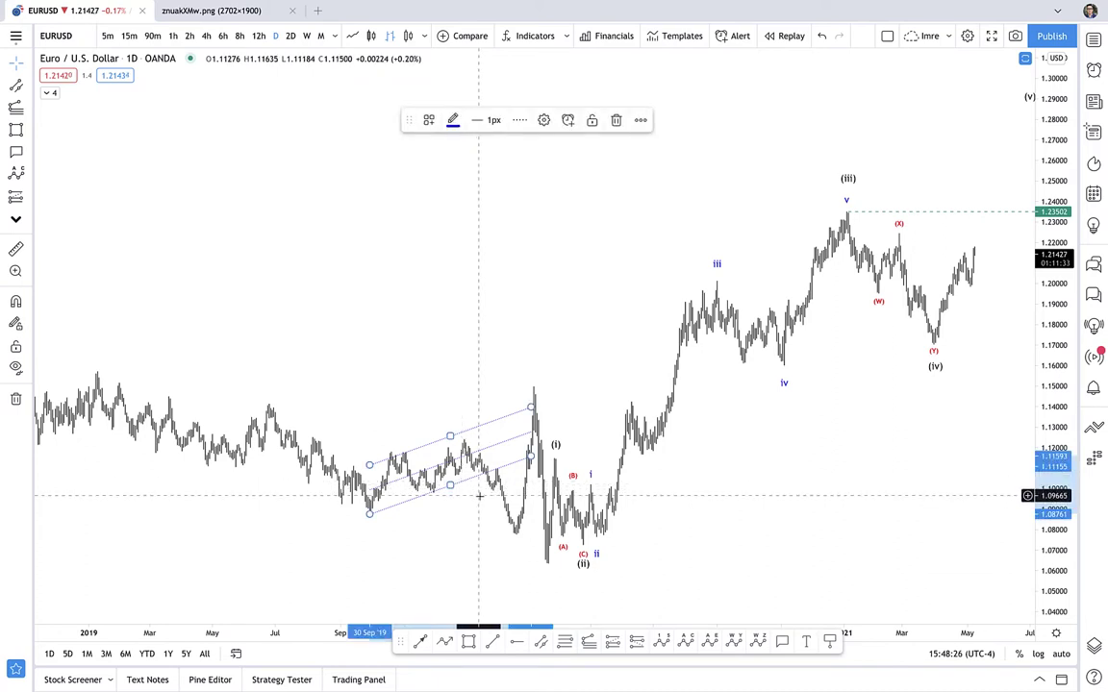
{"action": "key", "text": "Delete"}
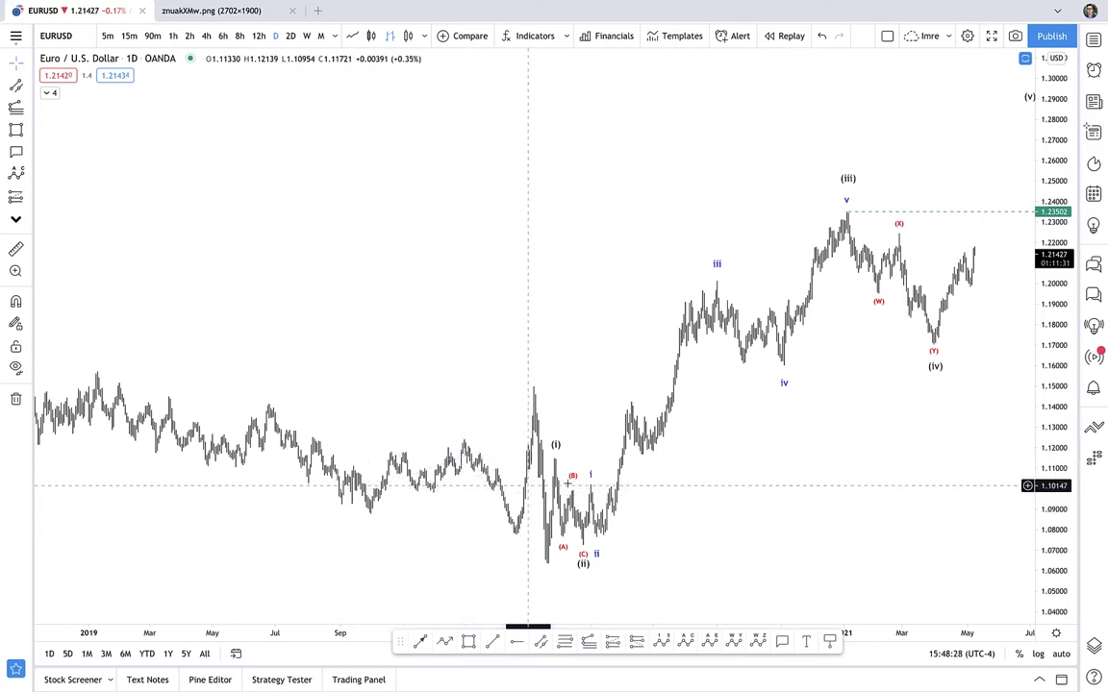
Step: Move the (iv) label of the black wave count slightly lower, just beneath the red (Y) label
{"action": "left_click_drag", "start_coordinate": [722, 475], "coordinate": [500, 444]}
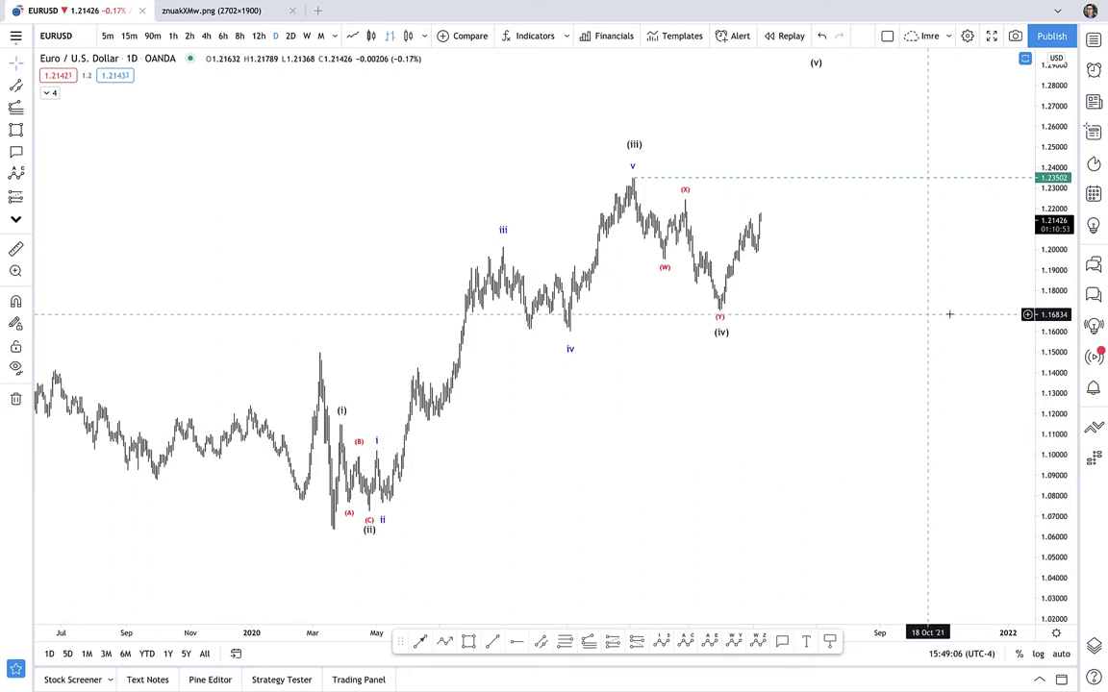
{"action": "left_click_drag", "start_coordinate": [1037, 318], "coordinate": [1037, 324]}
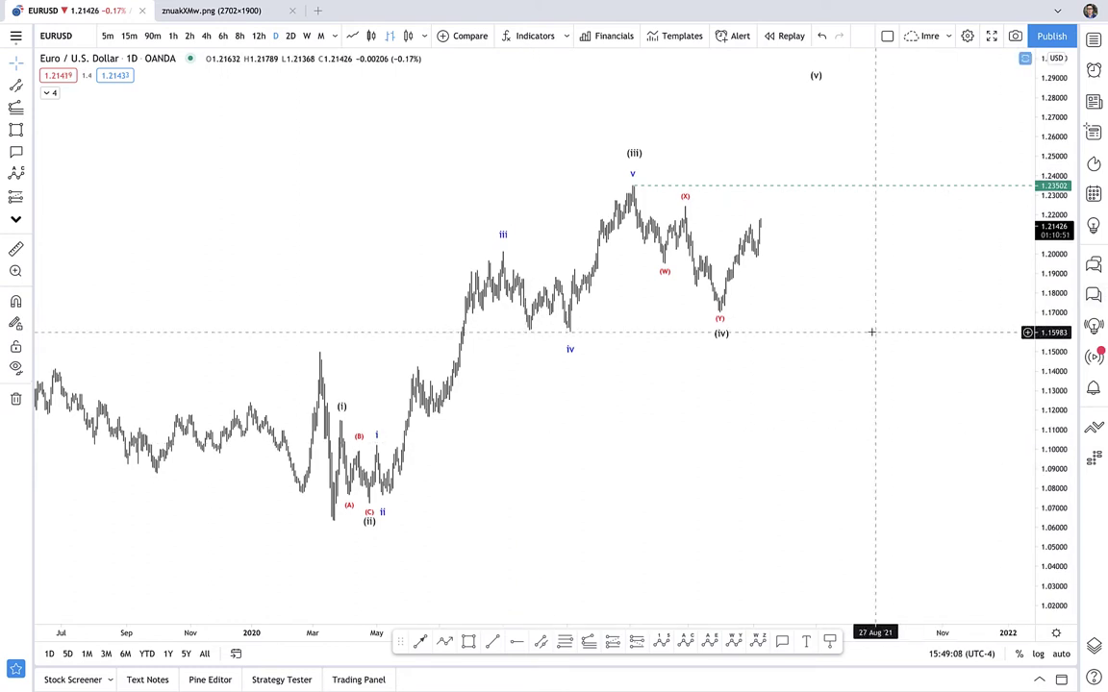
{"action": "left_click_drag", "start_coordinate": [856, 332], "coordinate": [833, 376]}
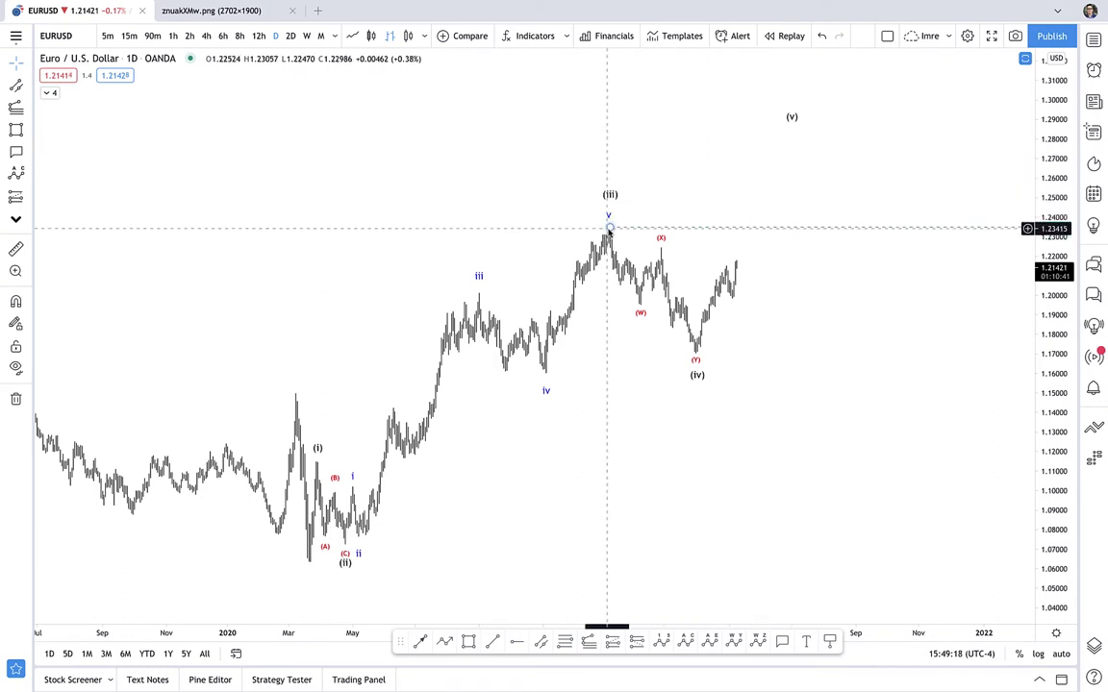
{"action": "key", "text": "alt+j"}
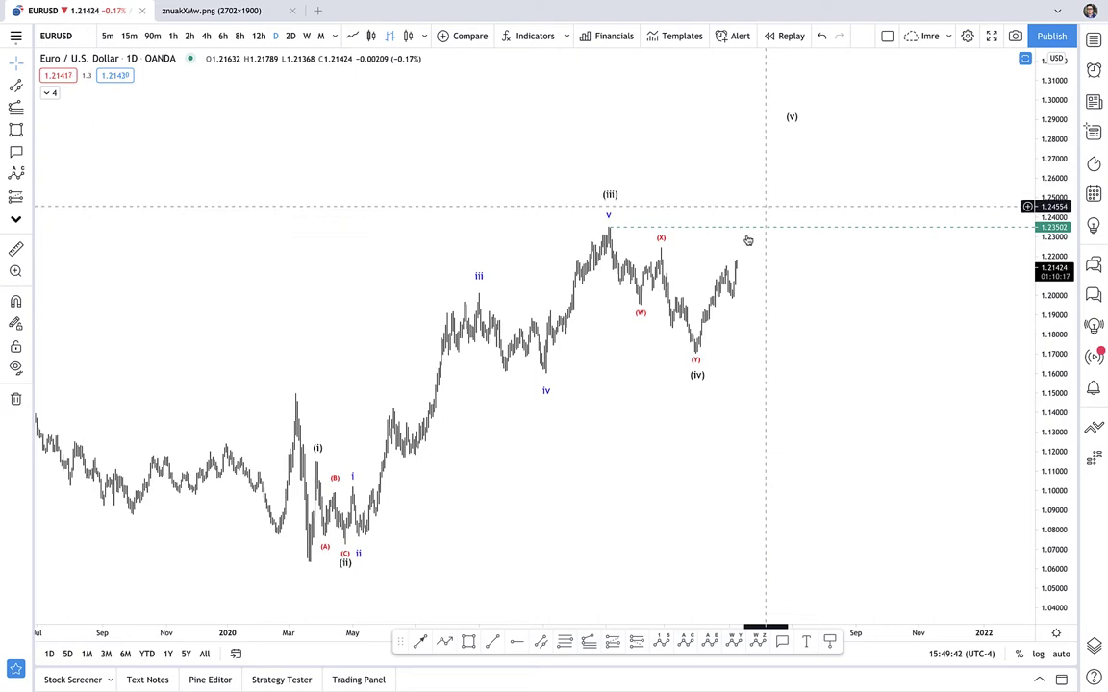
{"action": "left_click", "coordinate": [696, 365]}
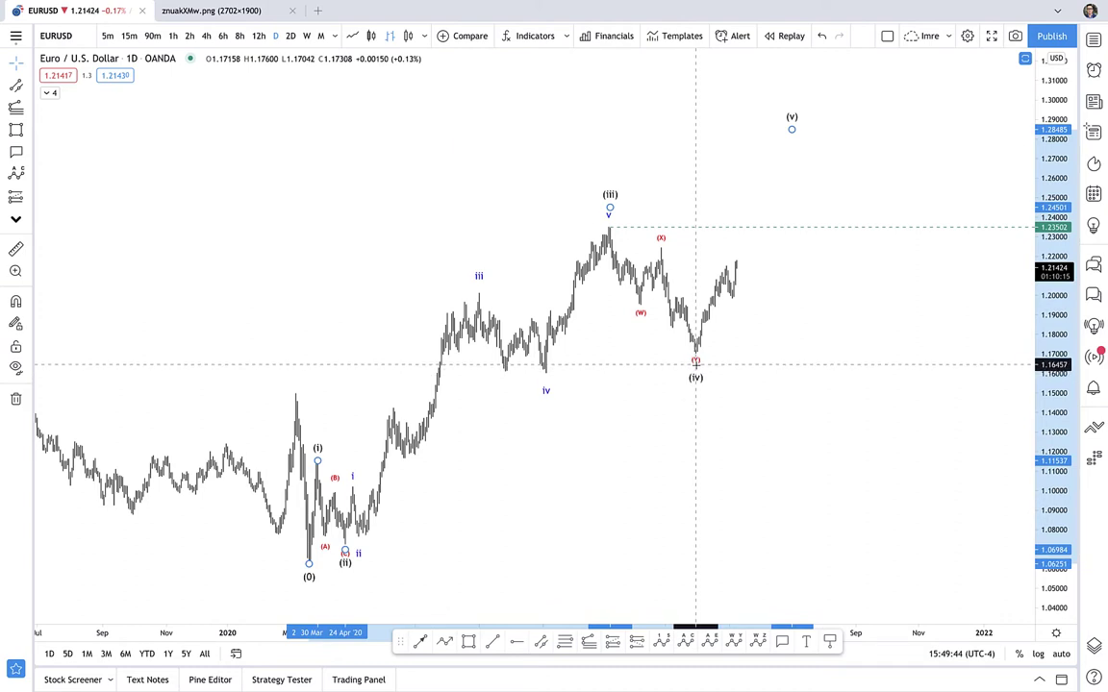
{"action": "left_click", "coordinate": [732, 348]}
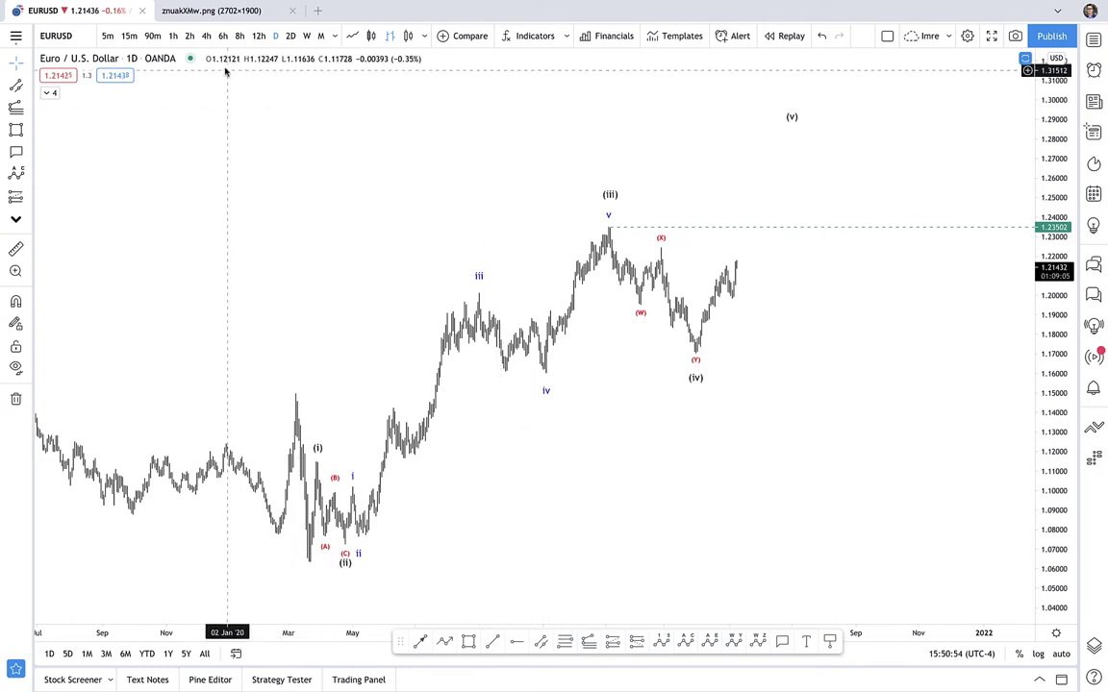
Step: Try the EURUSD chart on the 4-hour timeframe around waves i to v
{"action": "left_click", "coordinate": [206, 35]}
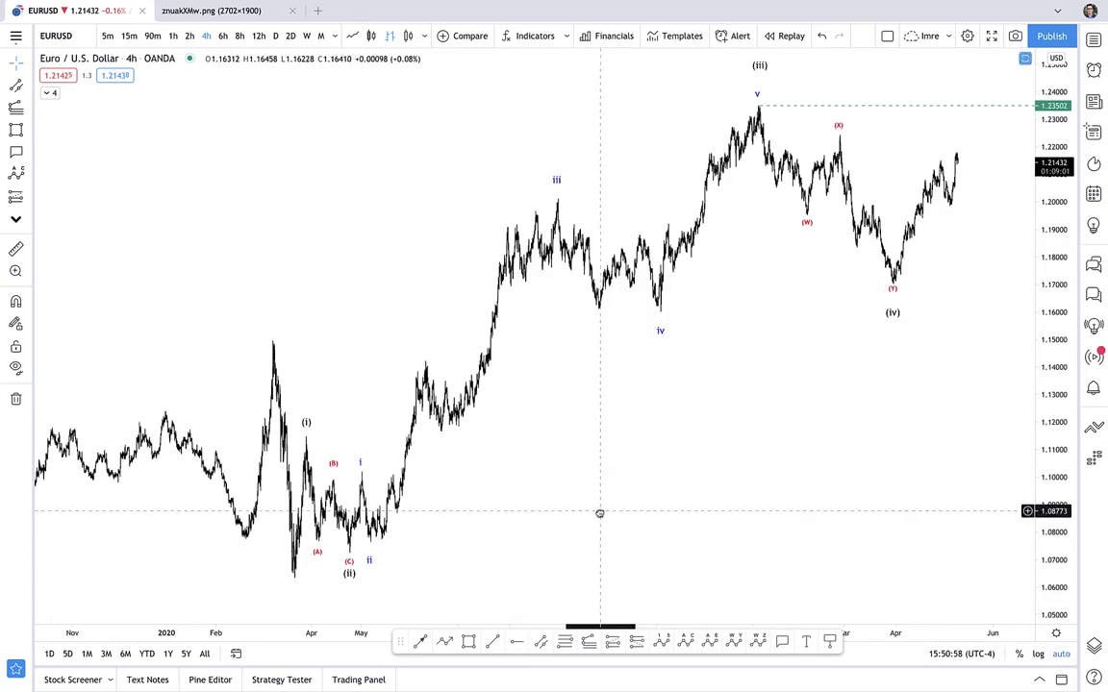
{"action": "left_click_drag", "start_coordinate": [643, 510], "coordinate": [785, 508]}
{"action": "scroll", "coordinate": [781, 507], "scroll_direction": "up", "scroll_amount": 4}
{"action": "left_click_drag", "start_coordinate": [660, 507], "coordinate": [751, 502]}
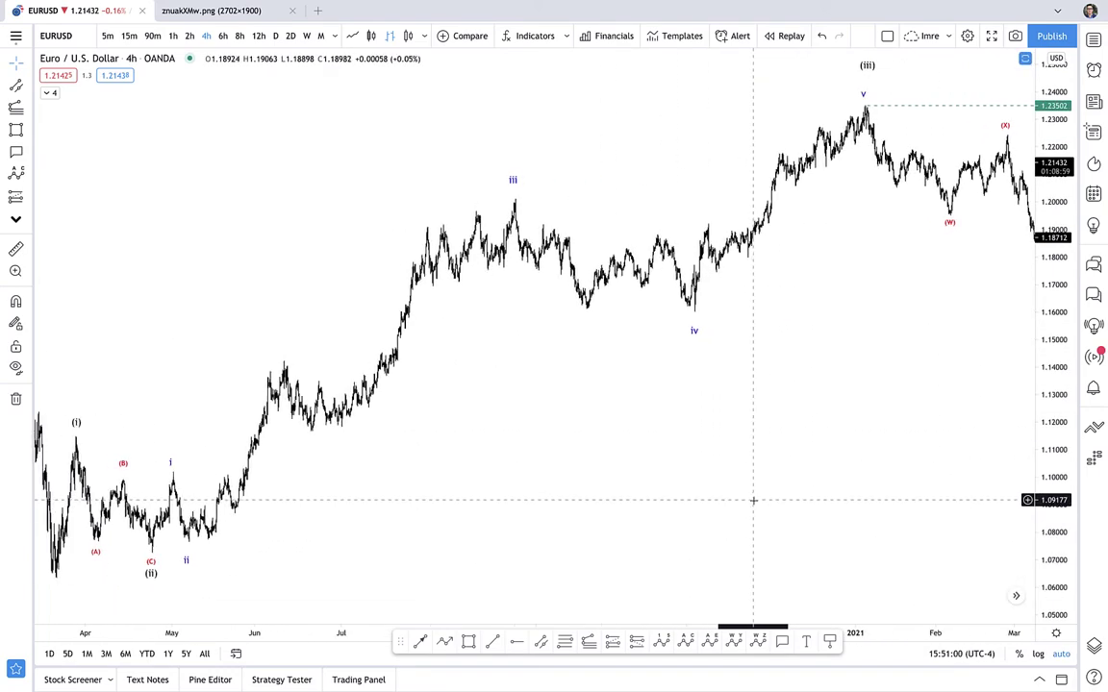
{"action": "scroll", "coordinate": [753, 500], "scroll_direction": "up", "scroll_amount": 1}
Step: Switch the EURUSD chart to the 8-hour timeframe, showing the swing from (ii) to (iii)
{"action": "left_click", "coordinate": [238, 36]}
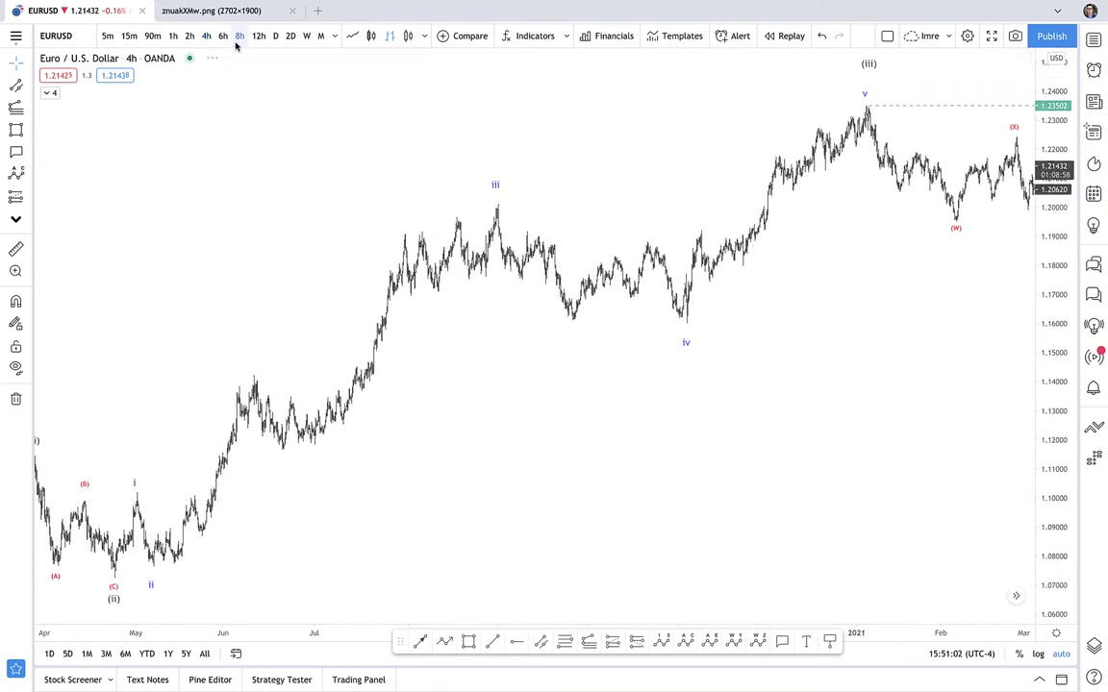
{"action": "scroll", "coordinate": [451, 240], "scroll_direction": "up", "scroll_amount": 3}
{"action": "left_click_drag", "start_coordinate": [437, 239], "coordinate": [299, 240]}
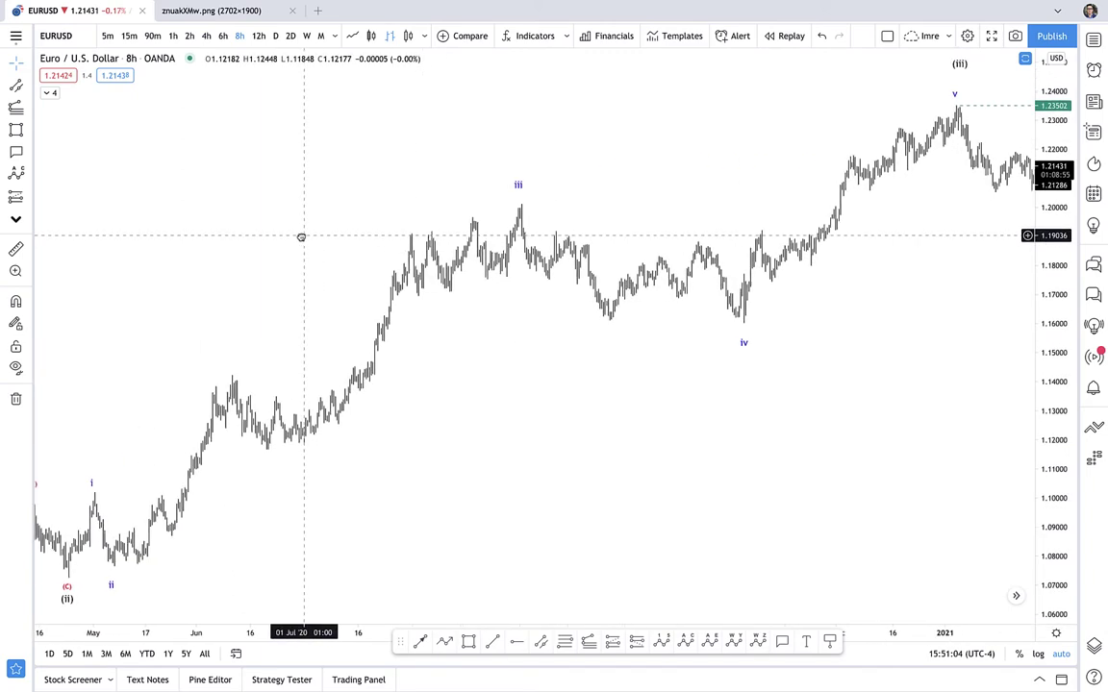
{"action": "scroll", "coordinate": [444, 276], "scroll_direction": "down", "scroll_amount": 2}
{"action": "left_click_drag", "start_coordinate": [714, 477], "coordinate": [645, 477]}
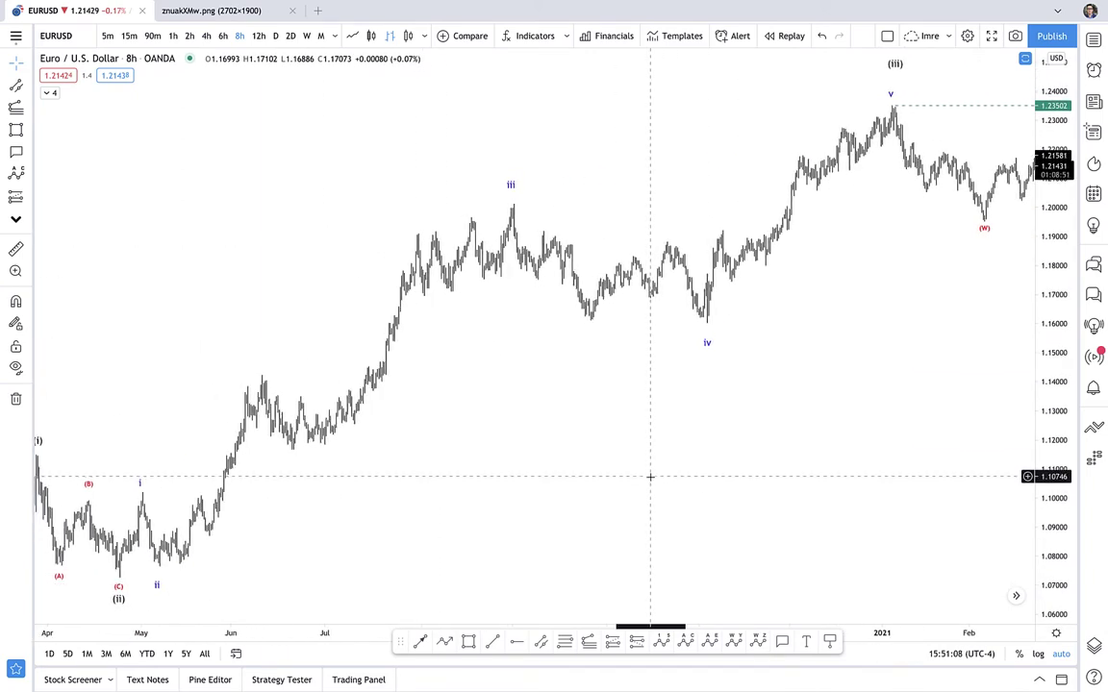
Step: Draw a parallel channel from the wave (ii) low at 1.07272 to 1.09641 on 07 Jul '20, with its upper line near wave i's high
{"action": "left_click", "coordinate": [541, 643]}
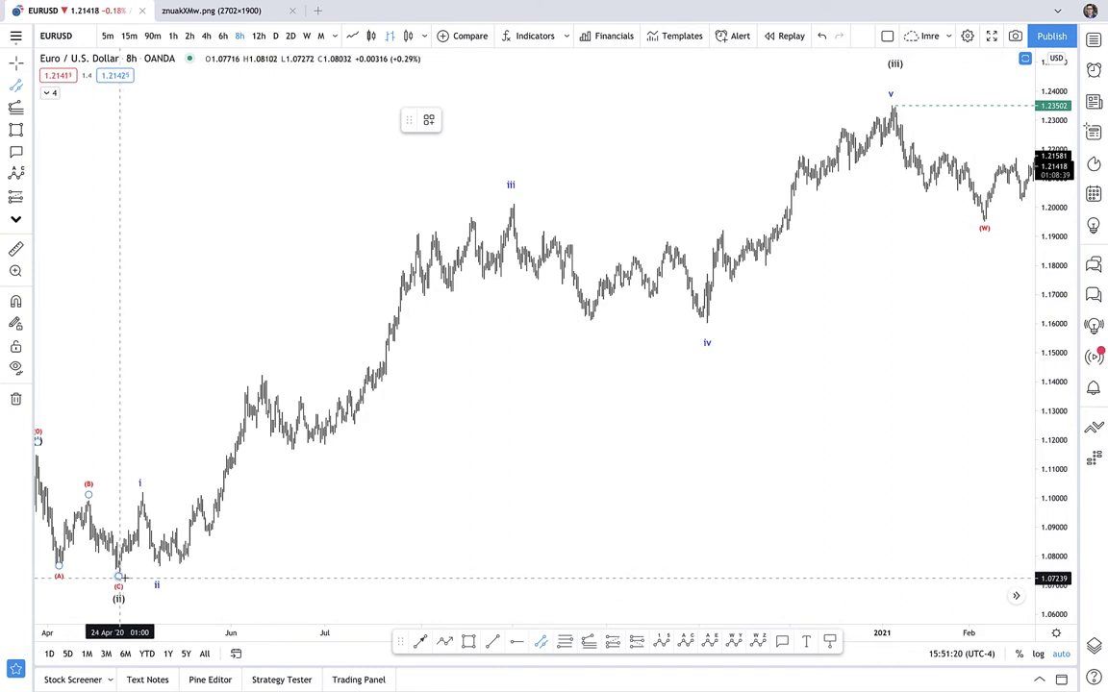
{"action": "key", "text": "ctrl"}
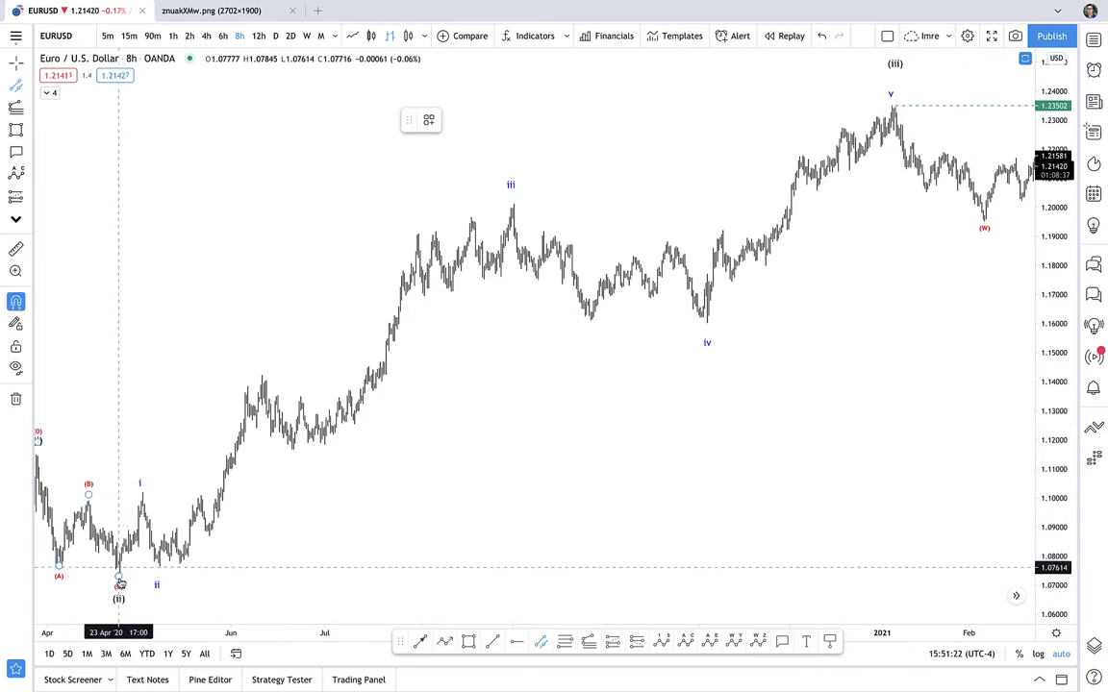
{"action": "left_click", "coordinate": [119, 578]}
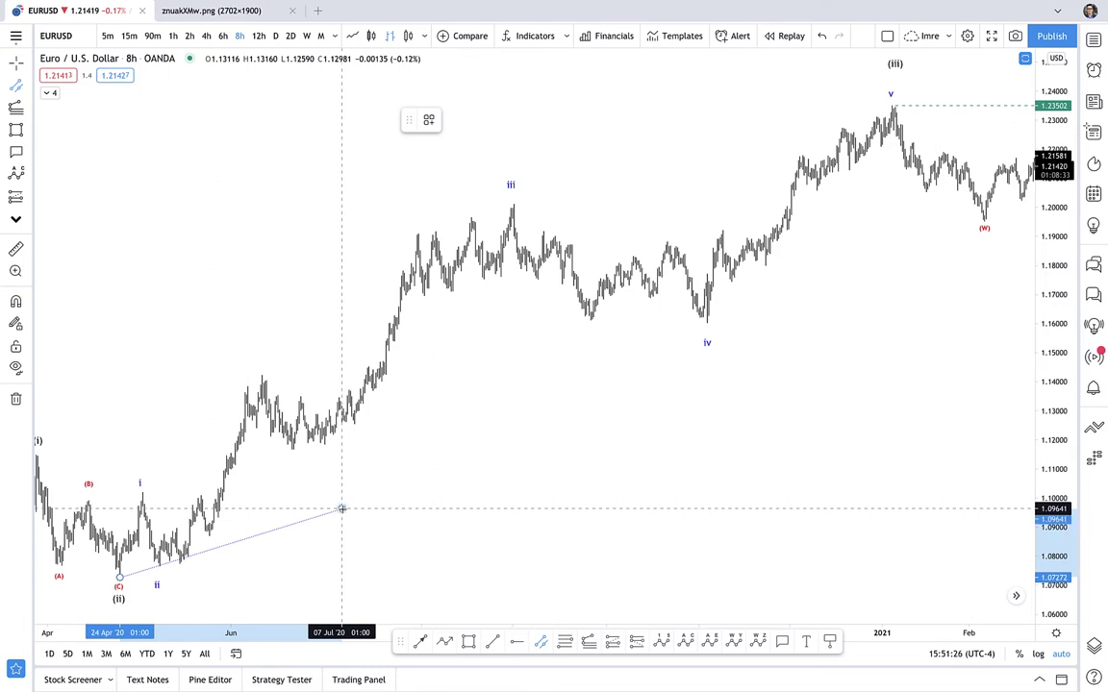
{"action": "left_click", "coordinate": [342, 509]}
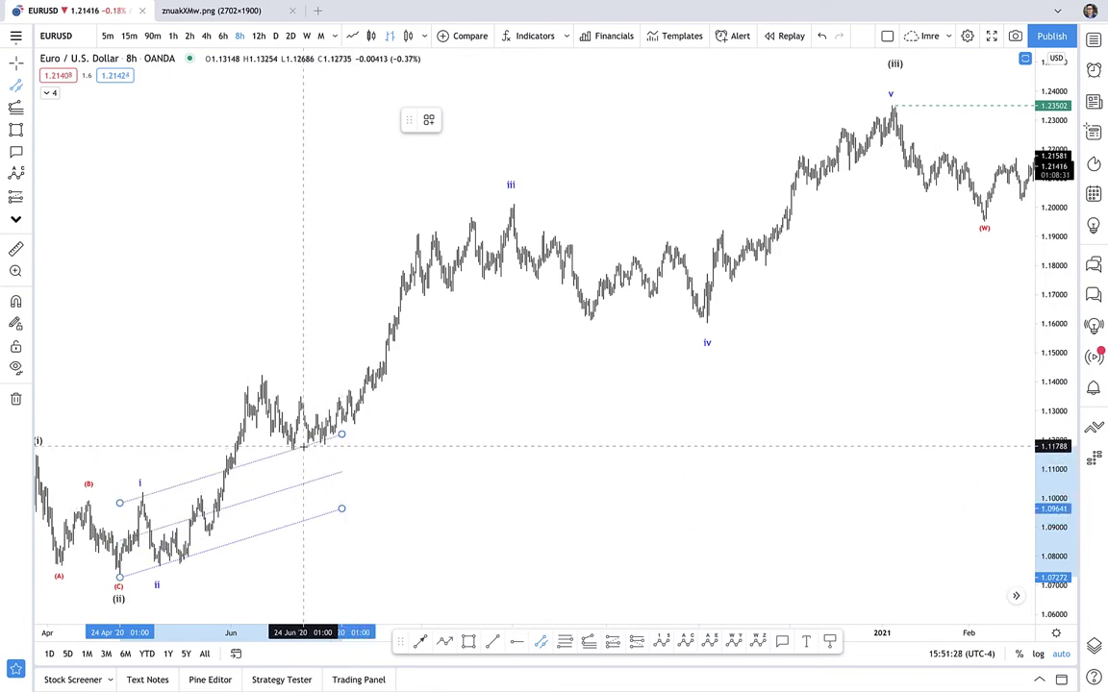
{"action": "left_click", "coordinate": [303, 442]}
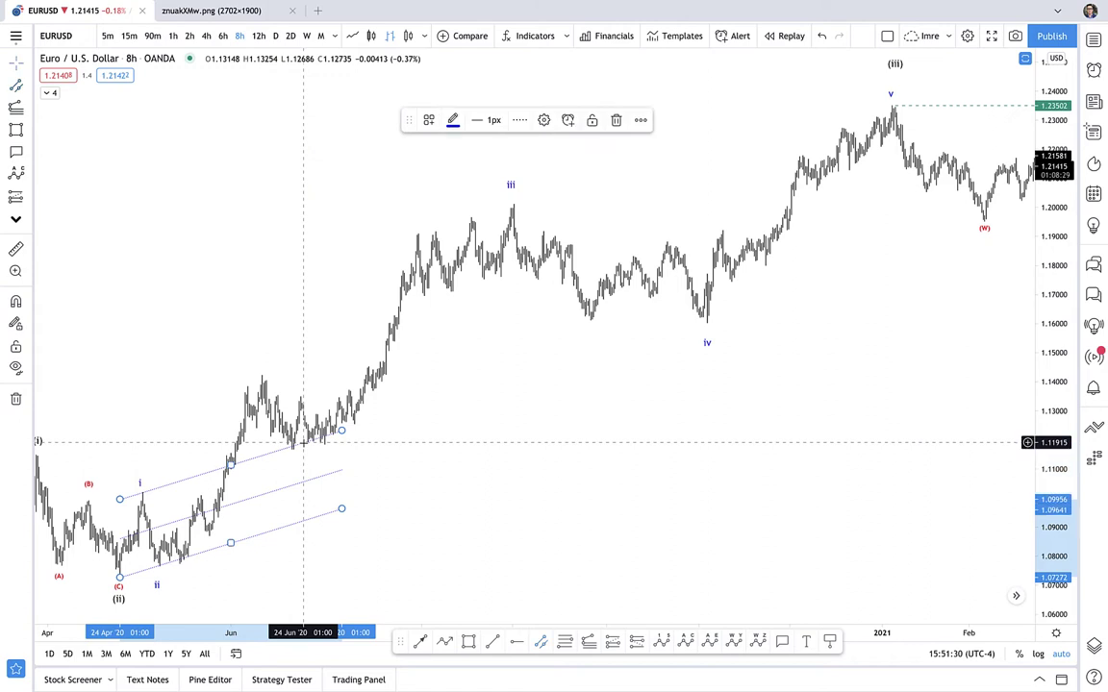
{"action": "left_click", "coordinate": [319, 462]}
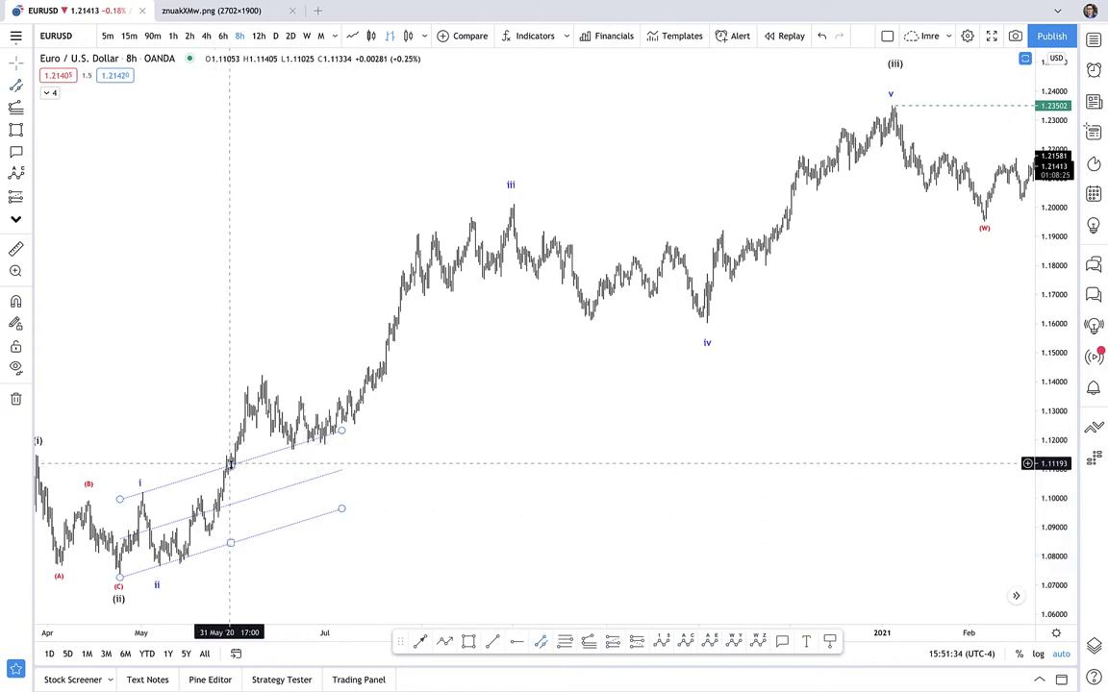
Step: Extend the blue parallel channel along its slope until its upper line ends just beneath wave iv
{"action": "left_click", "coordinate": [345, 436]}
{"action": "left_click_drag", "start_coordinate": [346, 435], "coordinate": [718, 331]}
{"action": "left_click", "coordinate": [778, 325]}
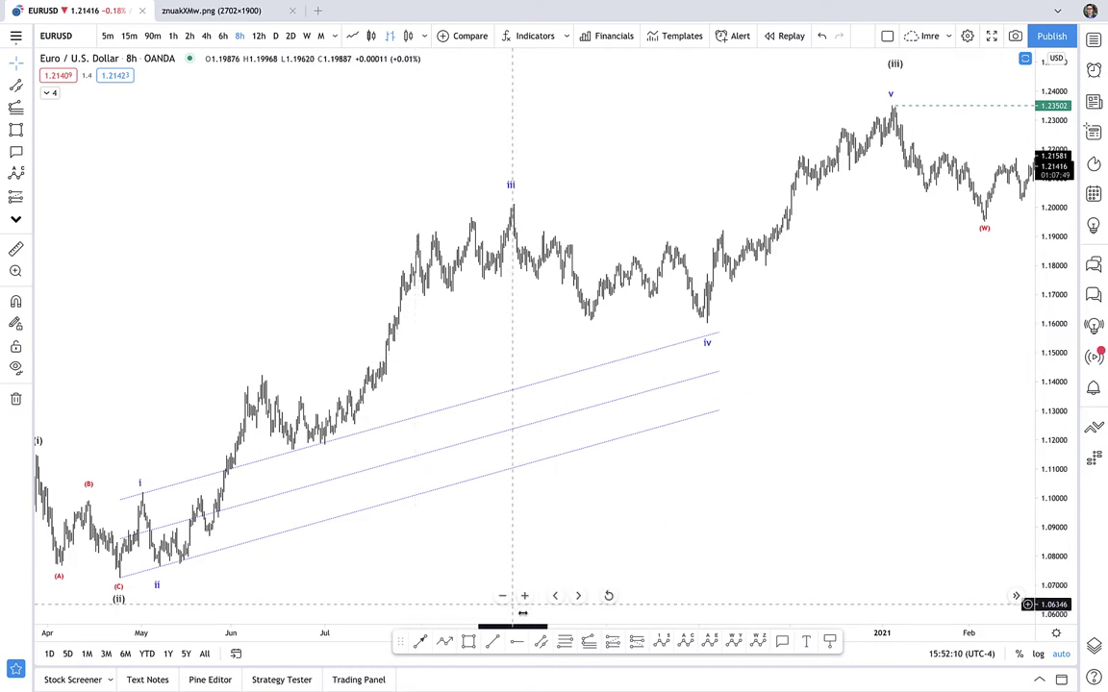
Step: Draw a second parallel channel with the Black template from the wave i high at 1.10194 through the wave iii high, its lower line near wave ii
{"action": "left_click", "coordinate": [541, 642]}
{"action": "left_click", "coordinate": [429, 119]}
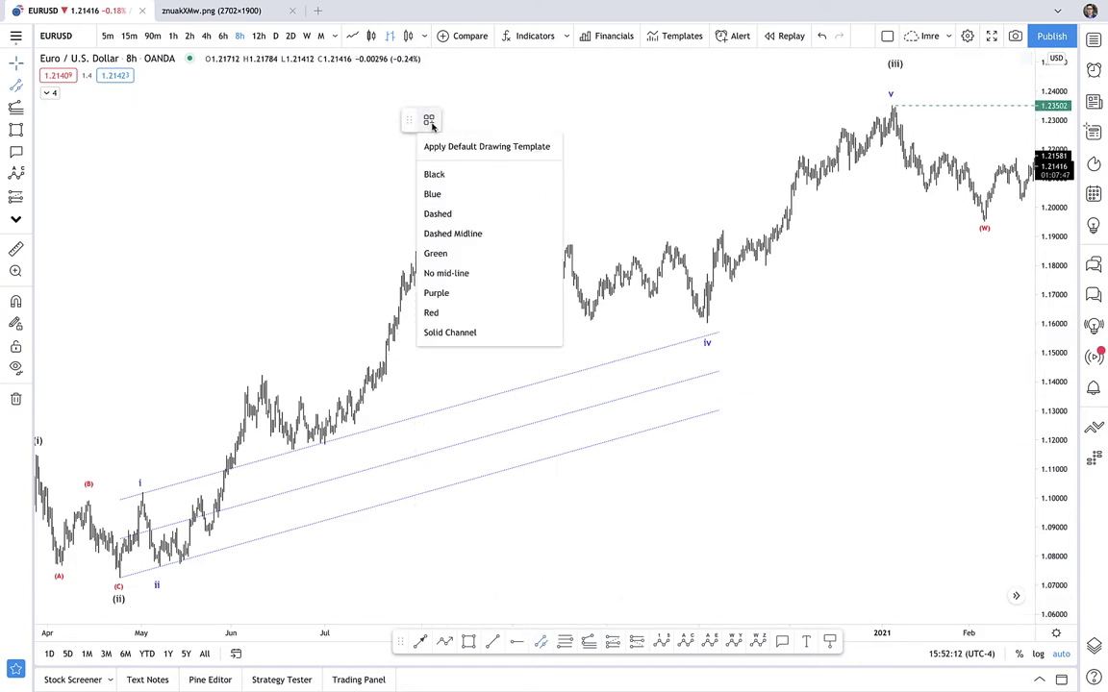
{"action": "left_click", "coordinate": [423, 193]}
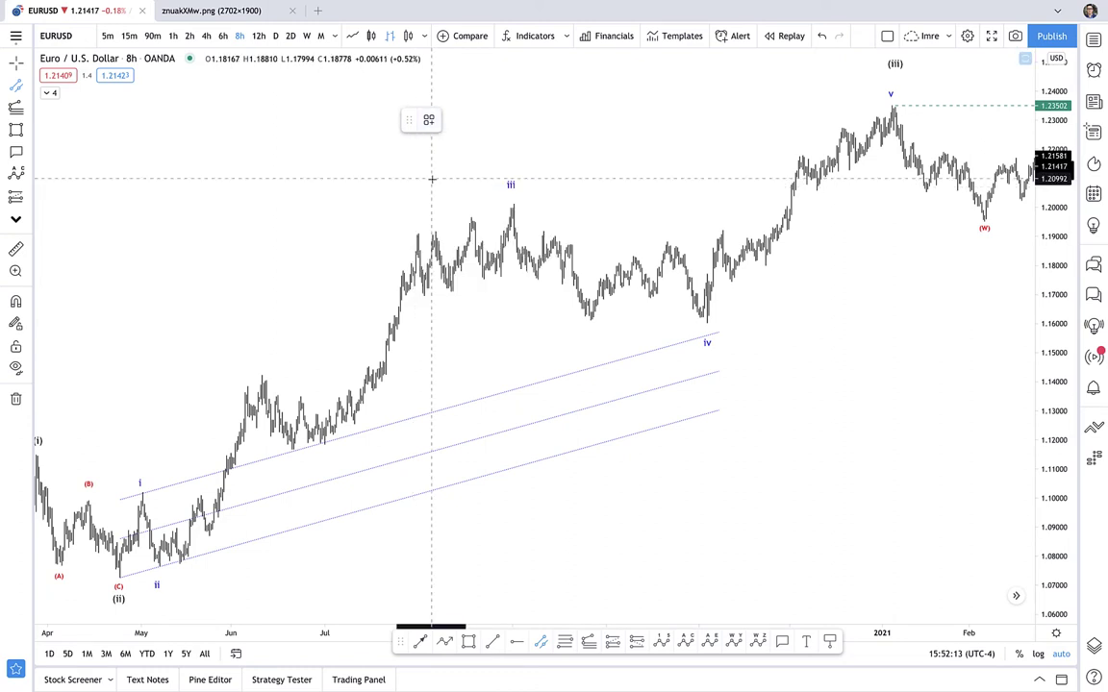
{"action": "left_click", "coordinate": [141, 495]}
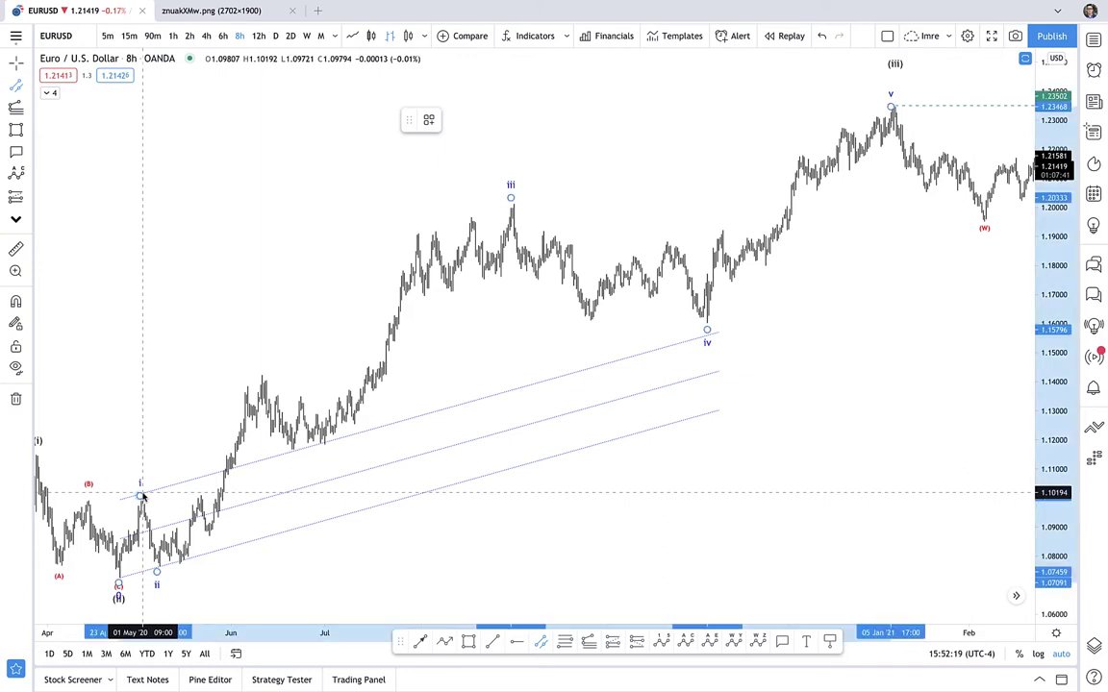
{"action": "left_click", "coordinate": [673, 82]}
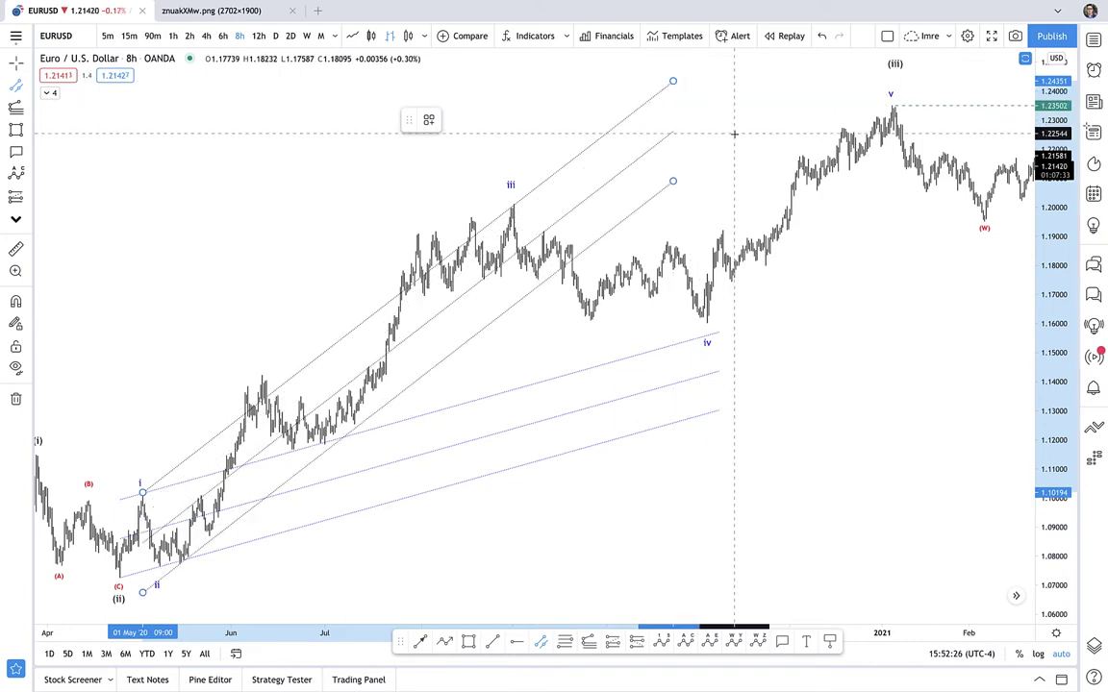
{"action": "left_click", "coordinate": [733, 135]}
{"action": "left_click", "coordinate": [599, 337]}
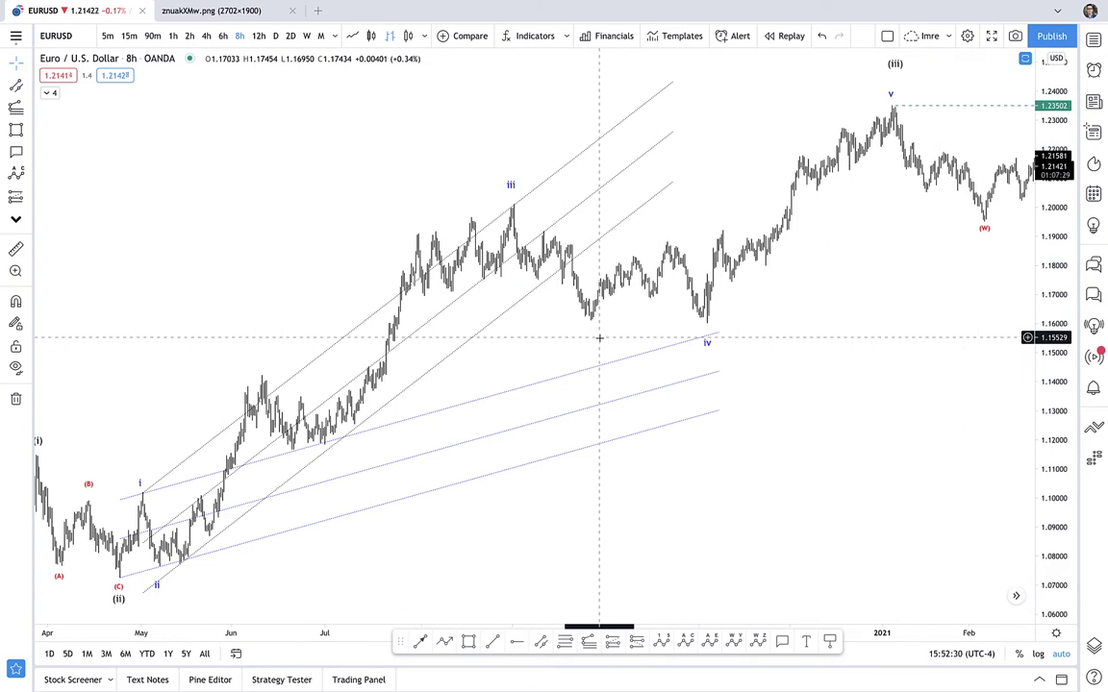
{"action": "left_click", "coordinate": [287, 491]}
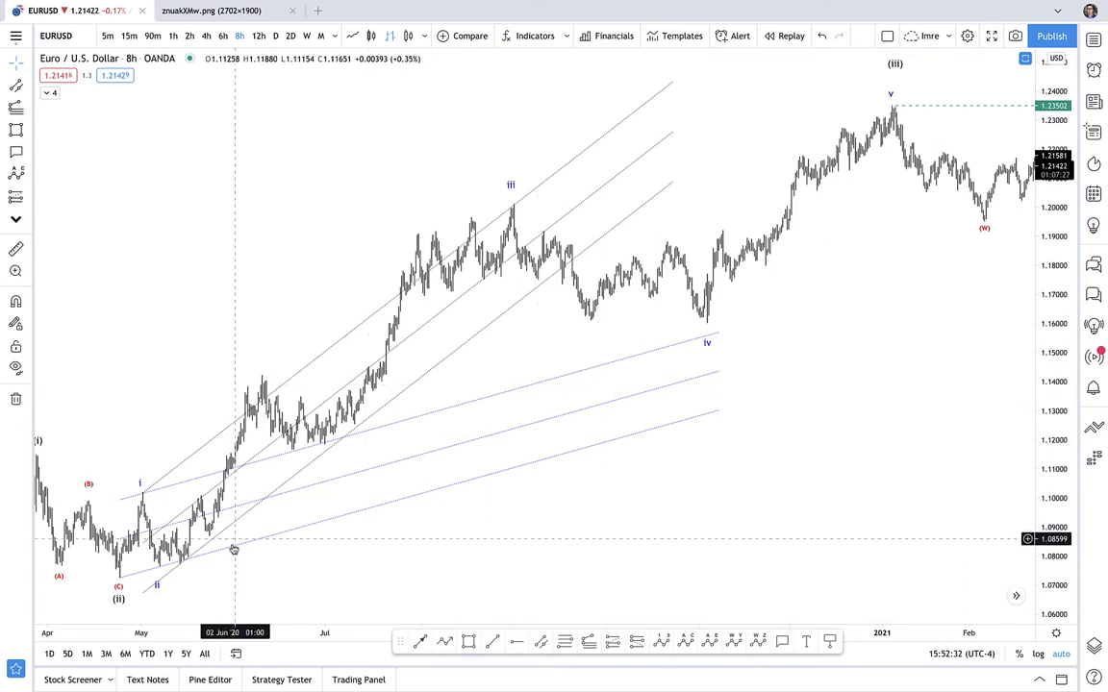
{"action": "left_click", "coordinate": [685, 130]}
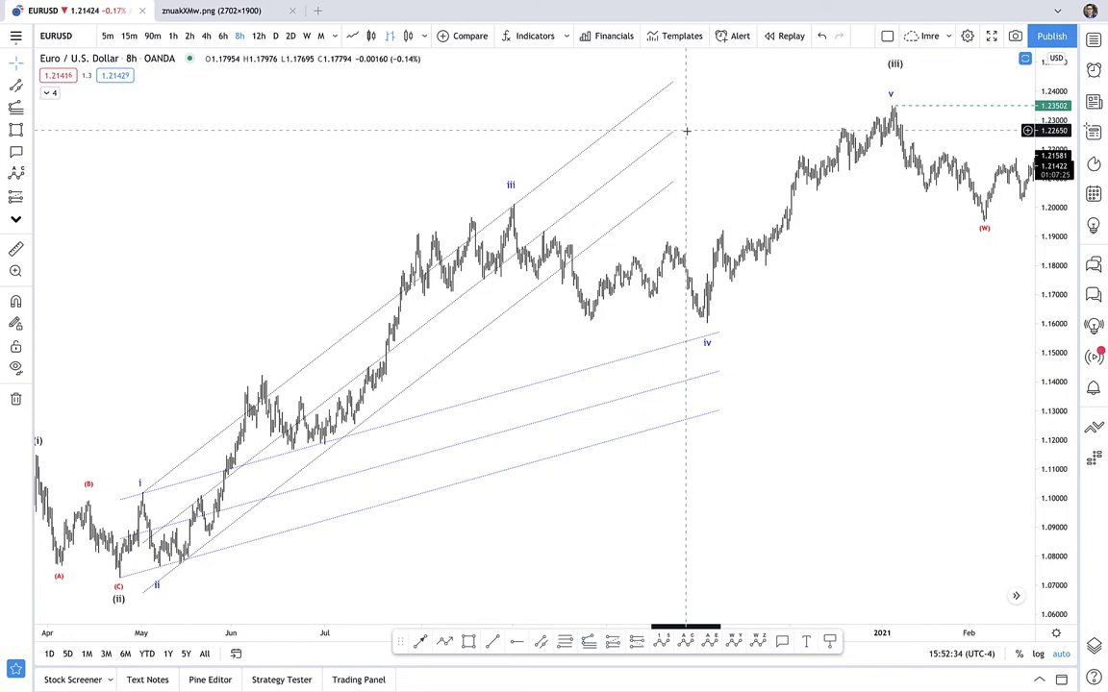
{"action": "left_click", "coordinate": [672, 184]}
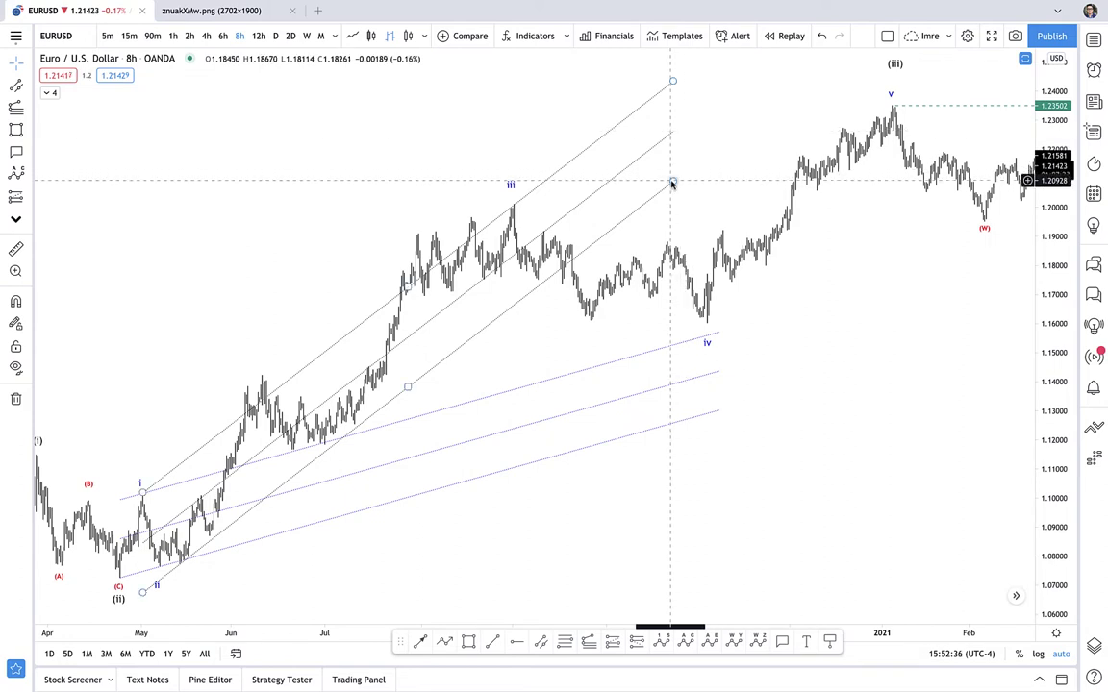
{"action": "left_click", "coordinate": [571, 333]}
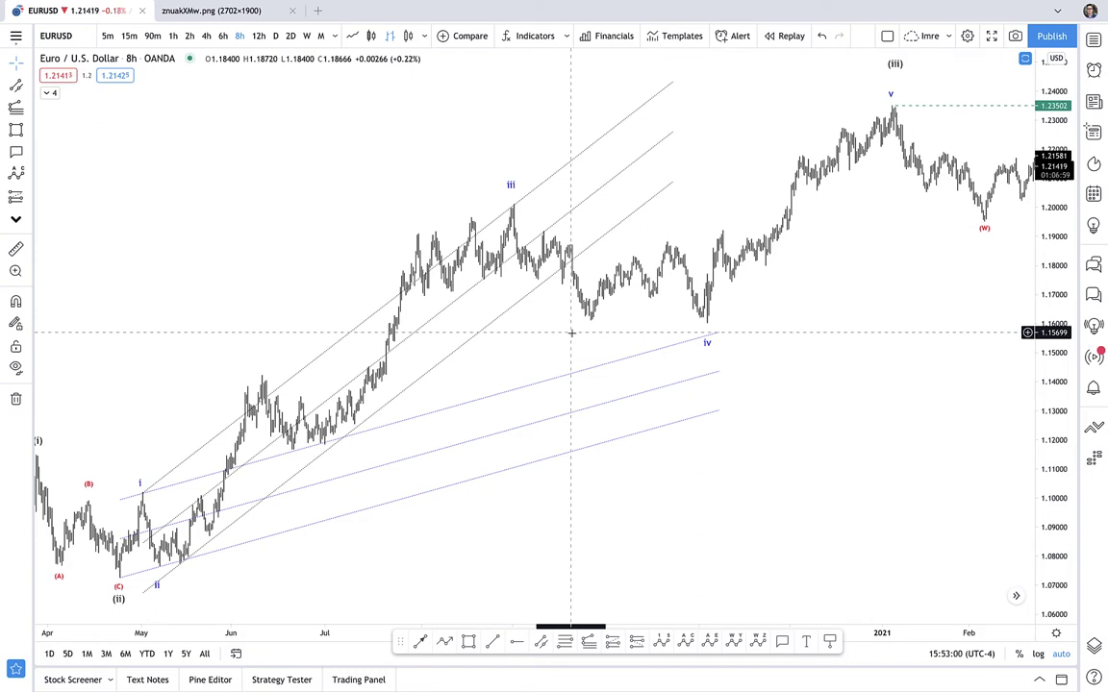
{"action": "left_click", "coordinate": [646, 201]}
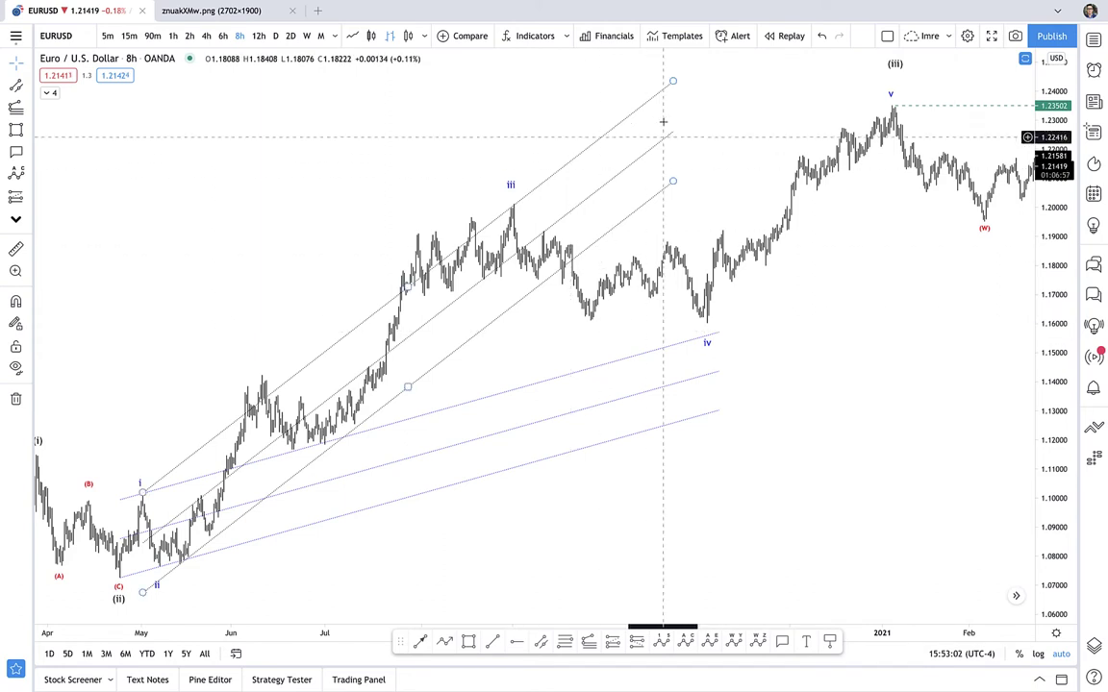
Step: Reposition the black channel's far end to 1.23160 so its upper line runs from the wave i high to the wave iii high
{"action": "mouse_move", "coordinate": [671, 82]}
{"action": "left_mouse_down"}
{"action": "mouse_move", "coordinate": [494, 252]}
{"action": "mouse_move", "coordinate": [524, 208]}
{"action": "mouse_move", "coordinate": [445, 227]}
{"action": "mouse_move", "coordinate": [462, 227]}
{"action": "mouse_move", "coordinate": [579, 118]}
{"action": "mouse_move", "coordinate": [398, 242]}
{"action": "mouse_move", "coordinate": [554, 151]}
{"action": "mouse_move", "coordinate": [564, 95]}
{"action": "left_mouse_up"}
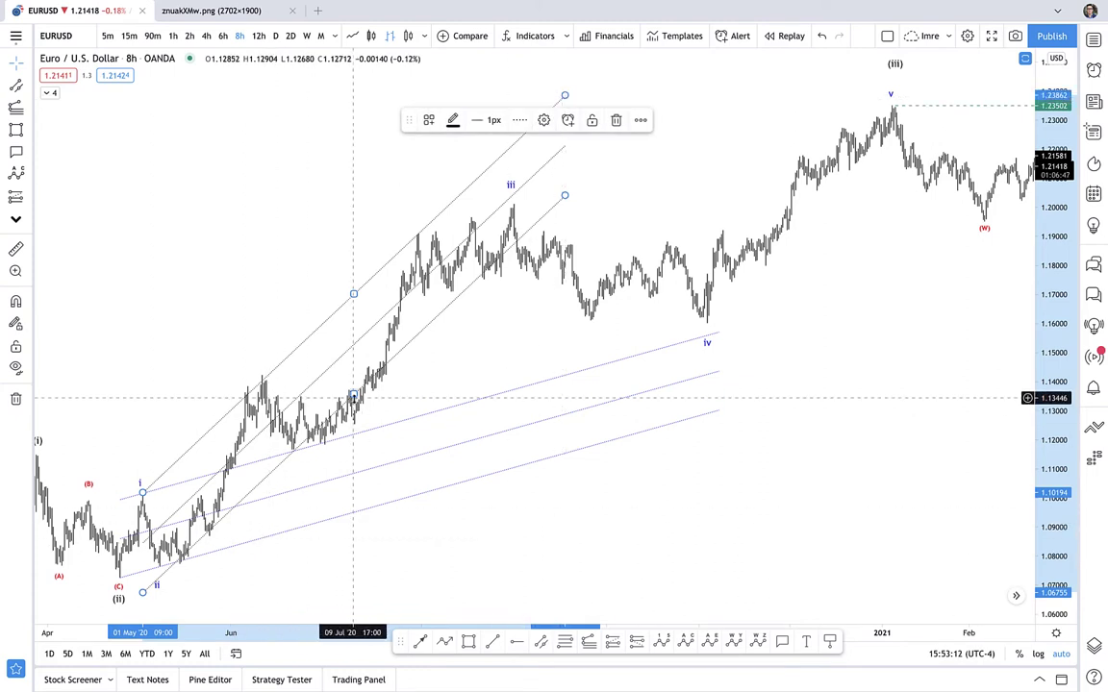
{"action": "left_click", "coordinate": [443, 363]}
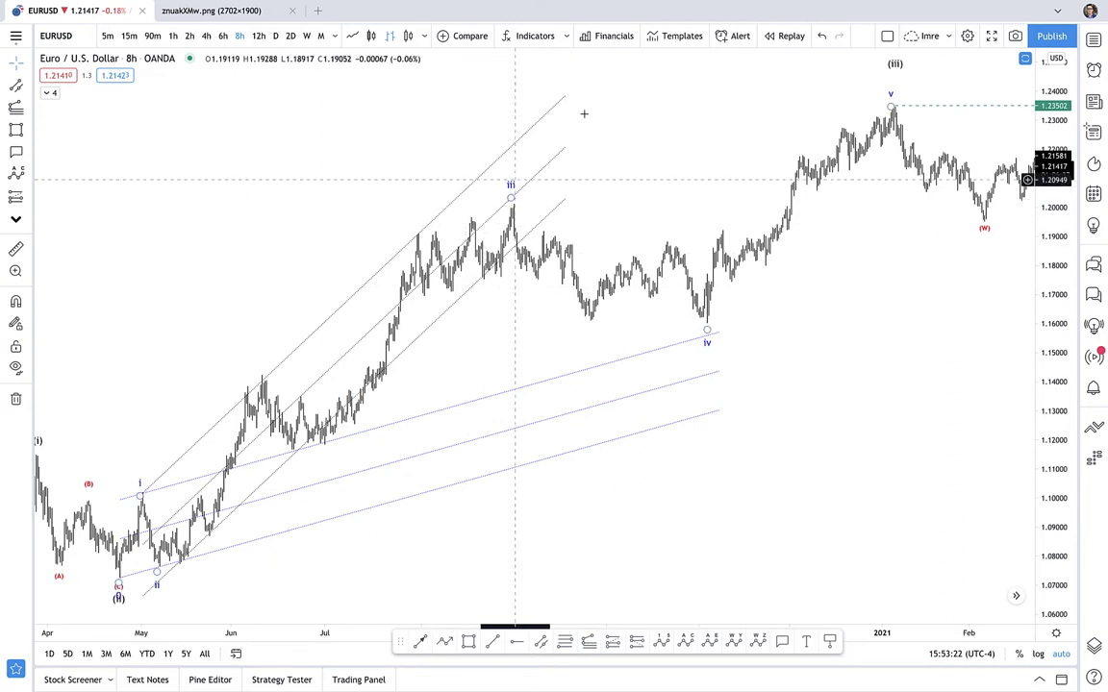
{"action": "left_click_drag", "start_coordinate": [569, 93], "coordinate": [602, 109]}
{"action": "left_click", "coordinate": [502, 177]}
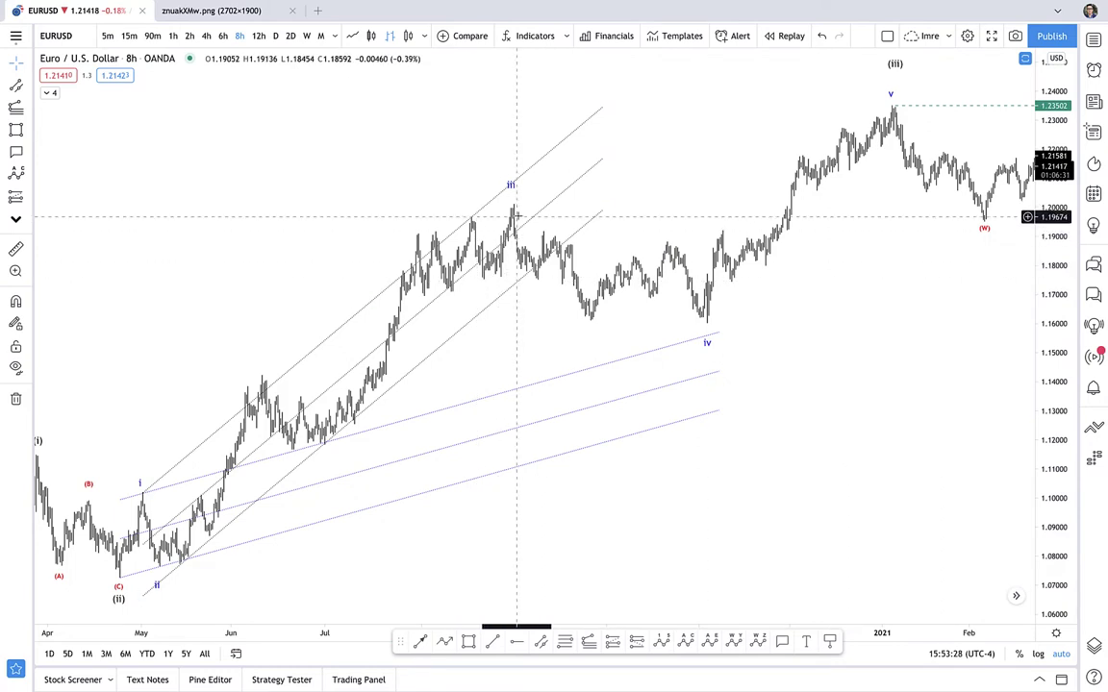
{"action": "left_click_drag", "start_coordinate": [601, 112], "coordinate": [627, 119]}
{"action": "left_click", "coordinate": [638, 230]}
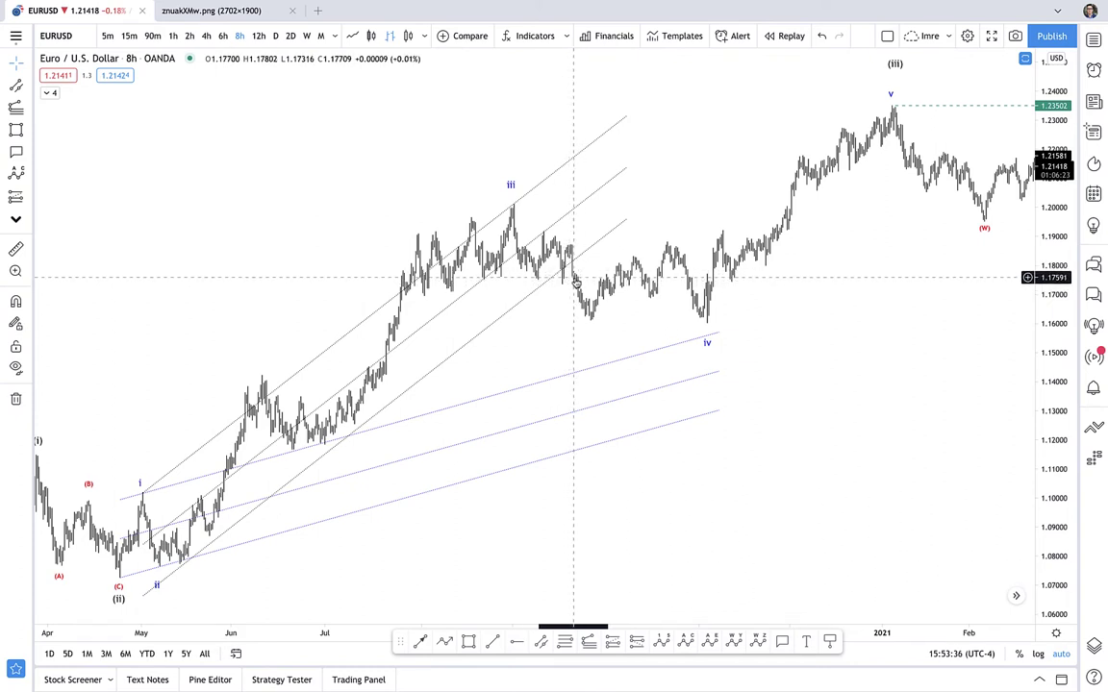
Step: Delete the black parallel channel from the chart
{"action": "left_click", "coordinate": [532, 293]}
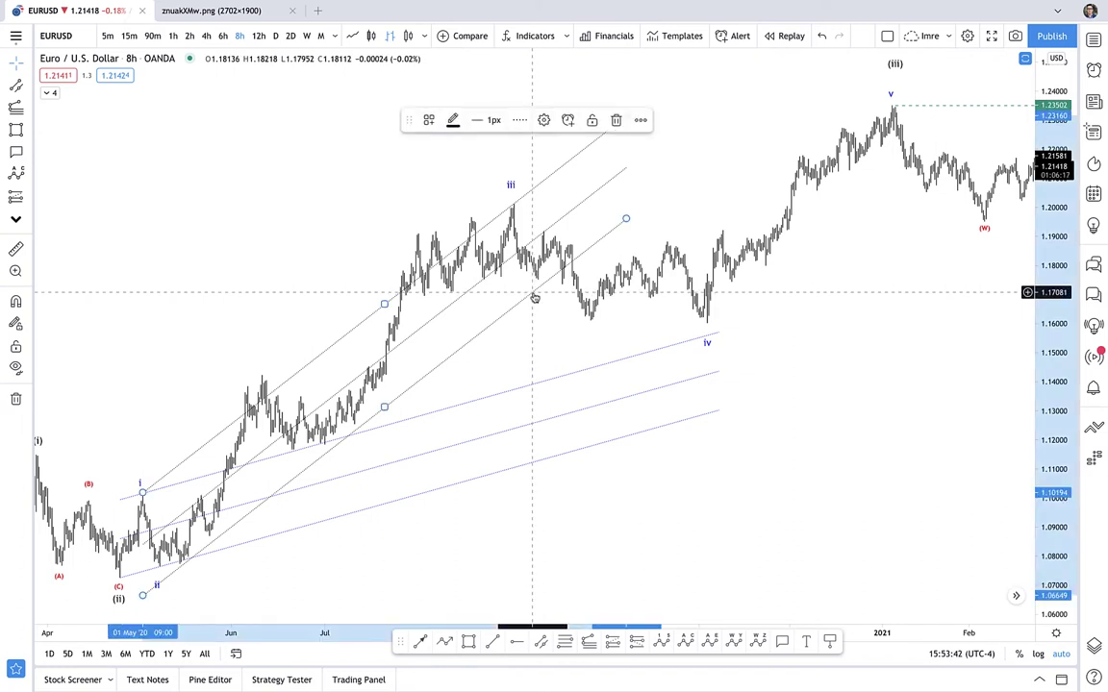
{"action": "key", "text": "Delete"}
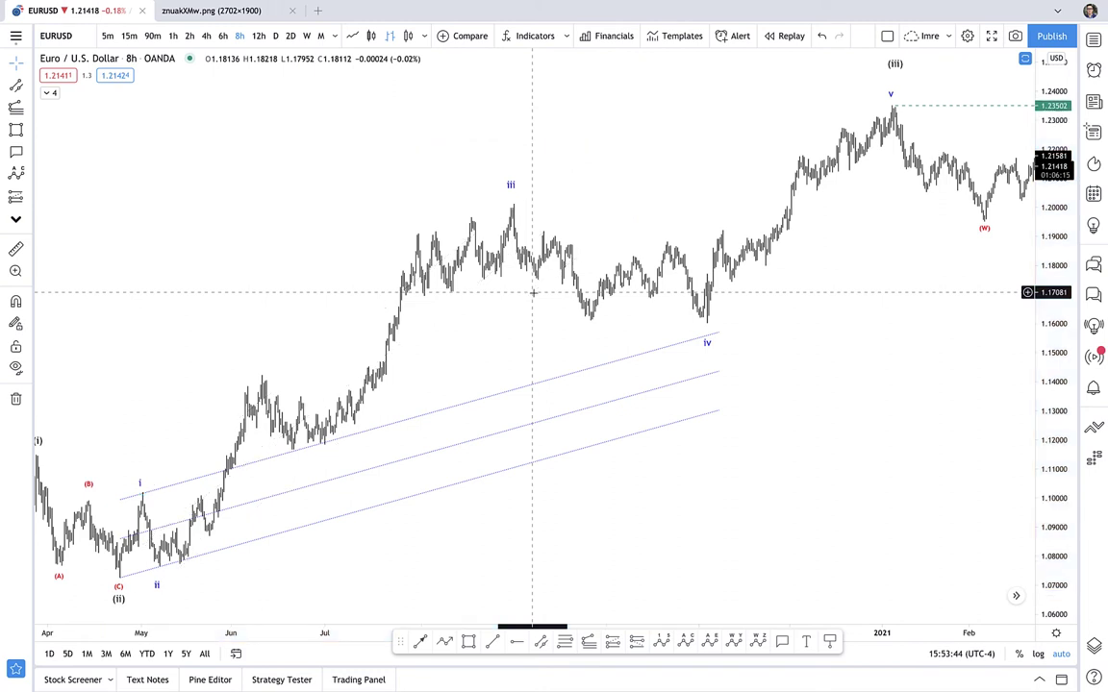
Step: Extend the blue parallel channel along its slope to 05 Feb '21, ending just beneath the (W) low
{"action": "left_click_drag", "start_coordinate": [724, 330], "coordinate": [985, 235]}
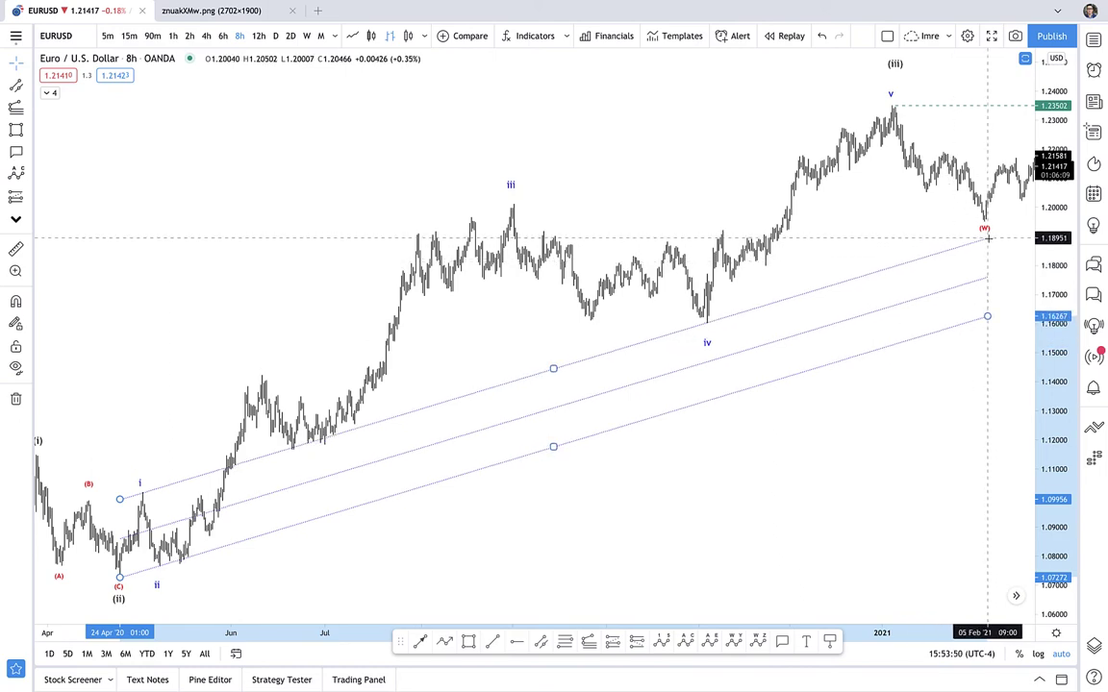
{"action": "left_click_drag", "start_coordinate": [784, 491], "coordinate": [696, 496]}
{"action": "scroll", "coordinate": [696, 496], "scroll_direction": "down", "scroll_amount": 5}
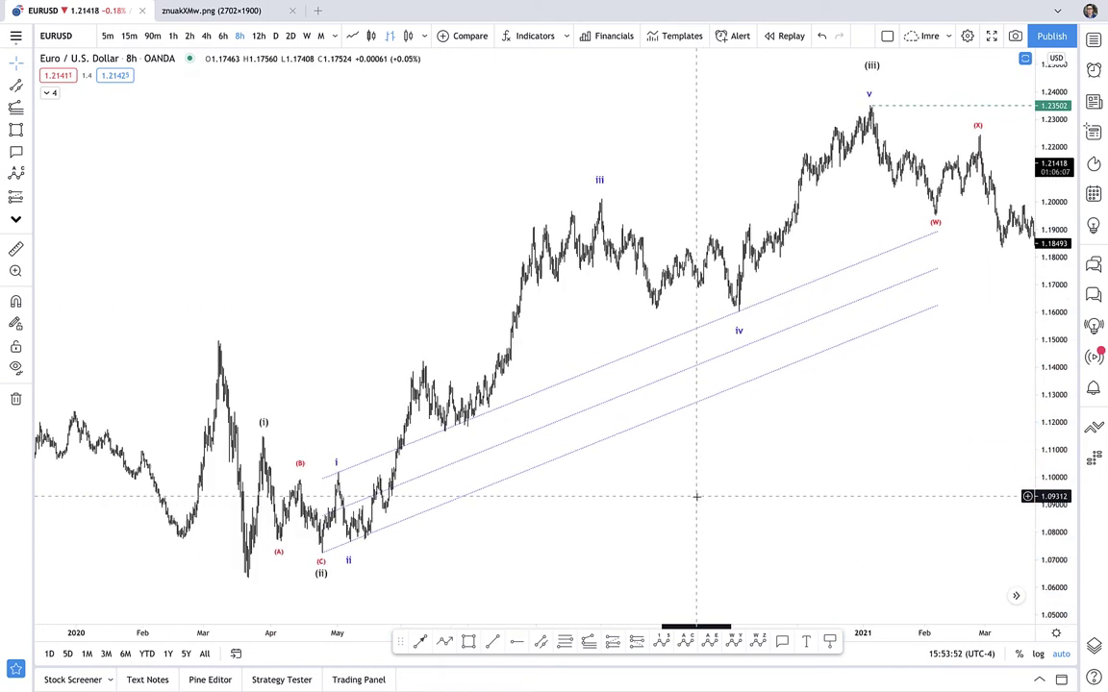
{"action": "scroll", "coordinate": [712, 488], "scroll_direction": "up", "scroll_amount": 4}
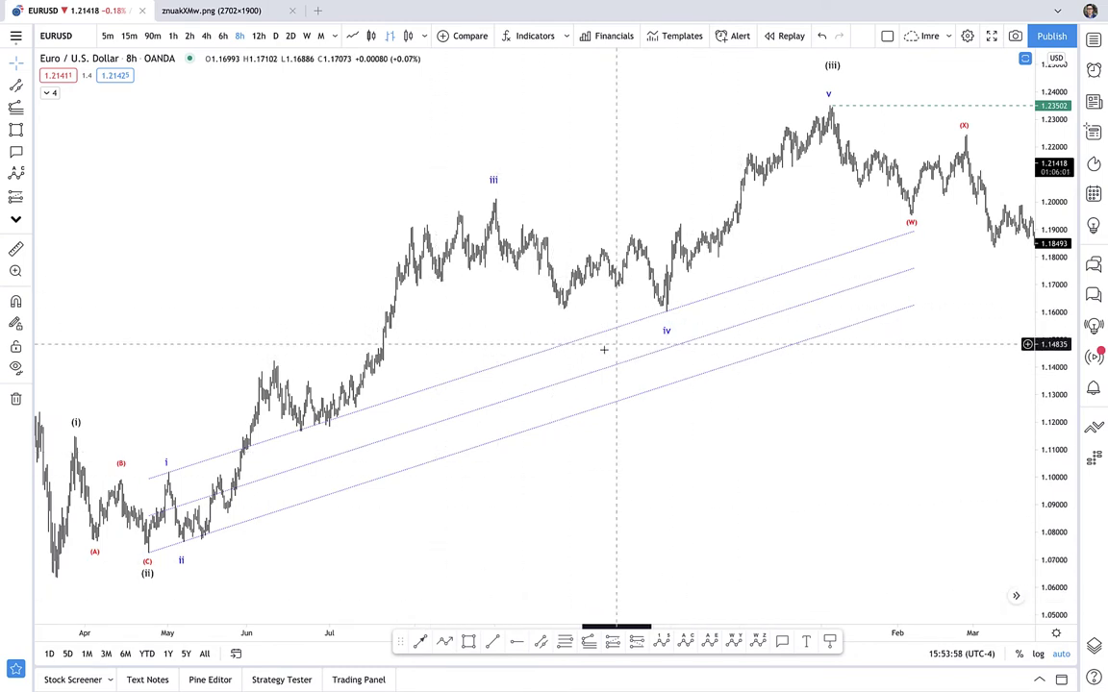
Step: Move the wave iv point of the impulse count up onto the wave iv low at 1.16047
{"action": "left_click", "coordinate": [694, 344]}
{"action": "left_click", "coordinate": [655, 376]}
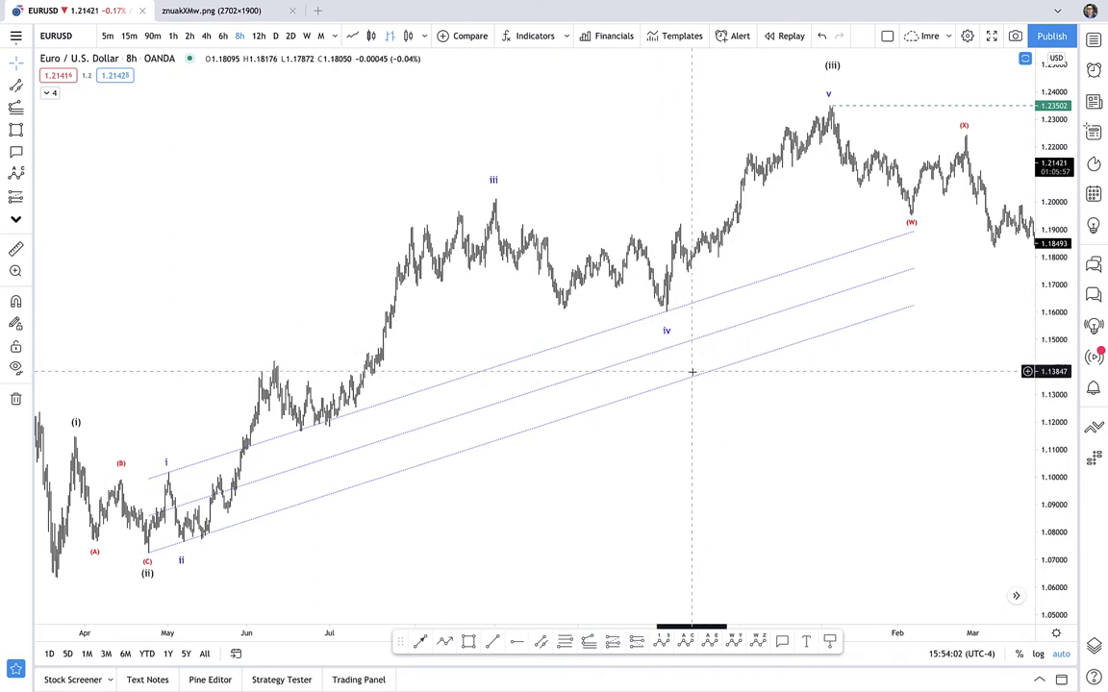
{"action": "left_click", "coordinate": [666, 317]}
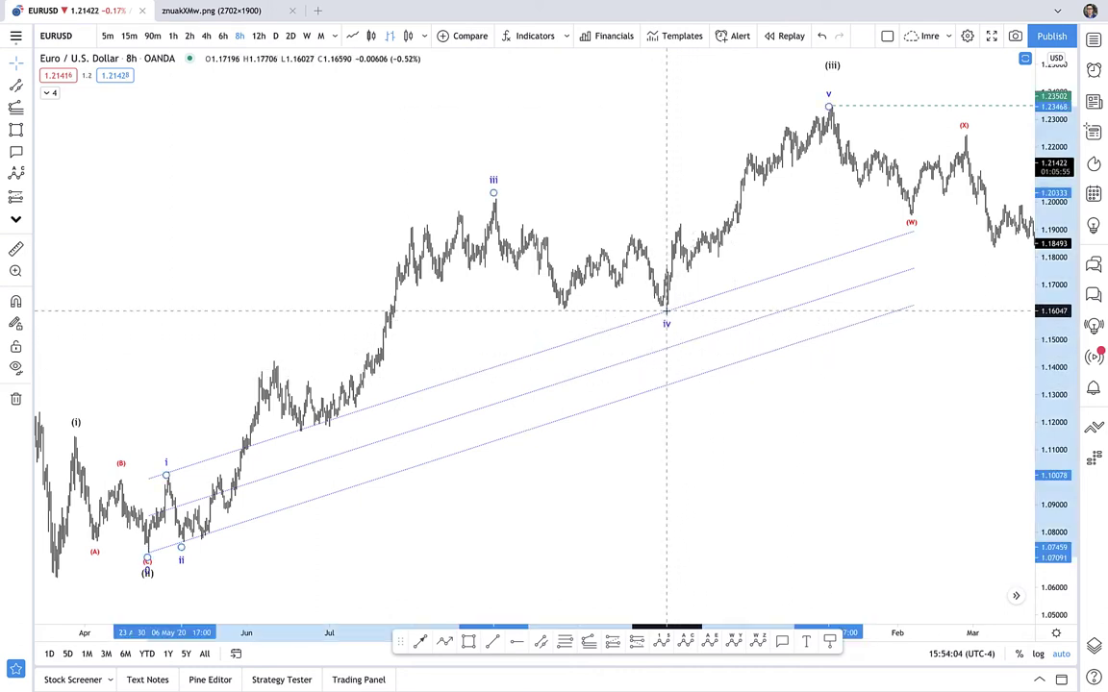
{"action": "left_click", "coordinate": [718, 274]}
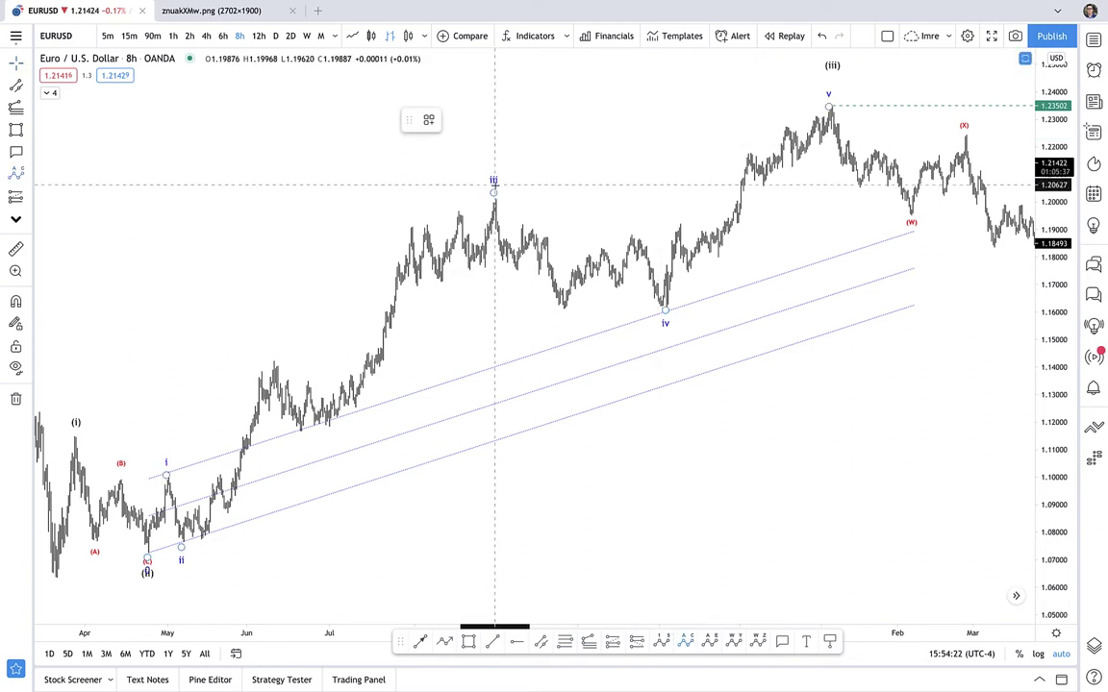
Step: Mark an (A)(B)(C) correction from the wave iii high to the wave iv low, and delete it again
{"action": "left_click", "coordinate": [495, 191]}
{"action": "left_click", "coordinate": [564, 311]}
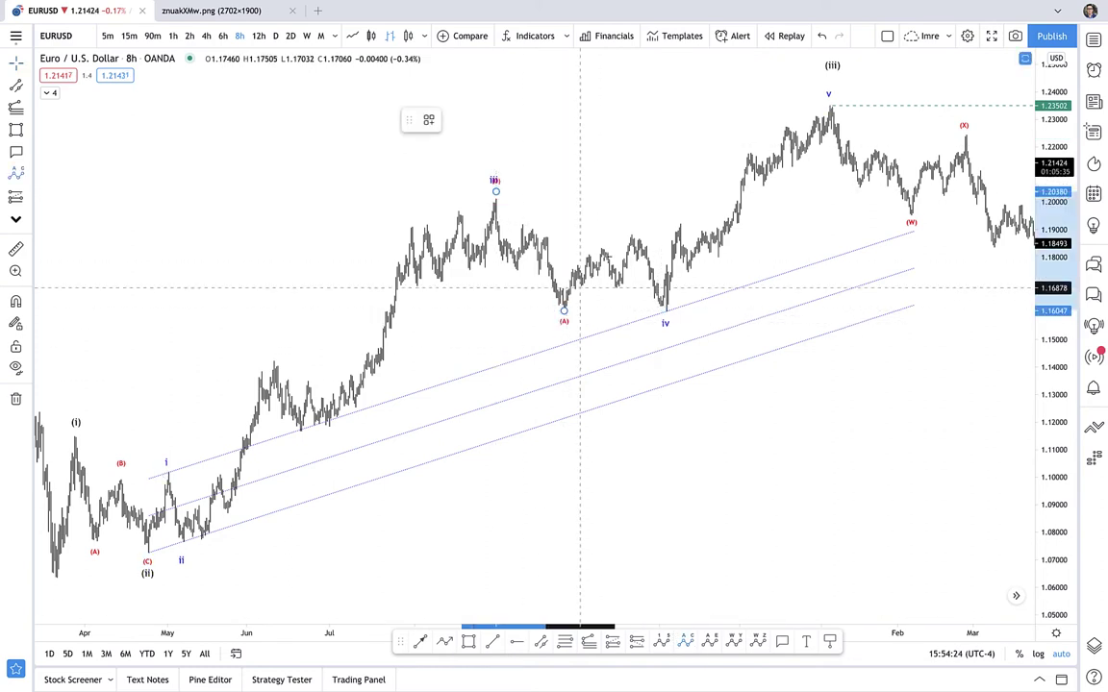
{"action": "left_click", "coordinate": [668, 310]}
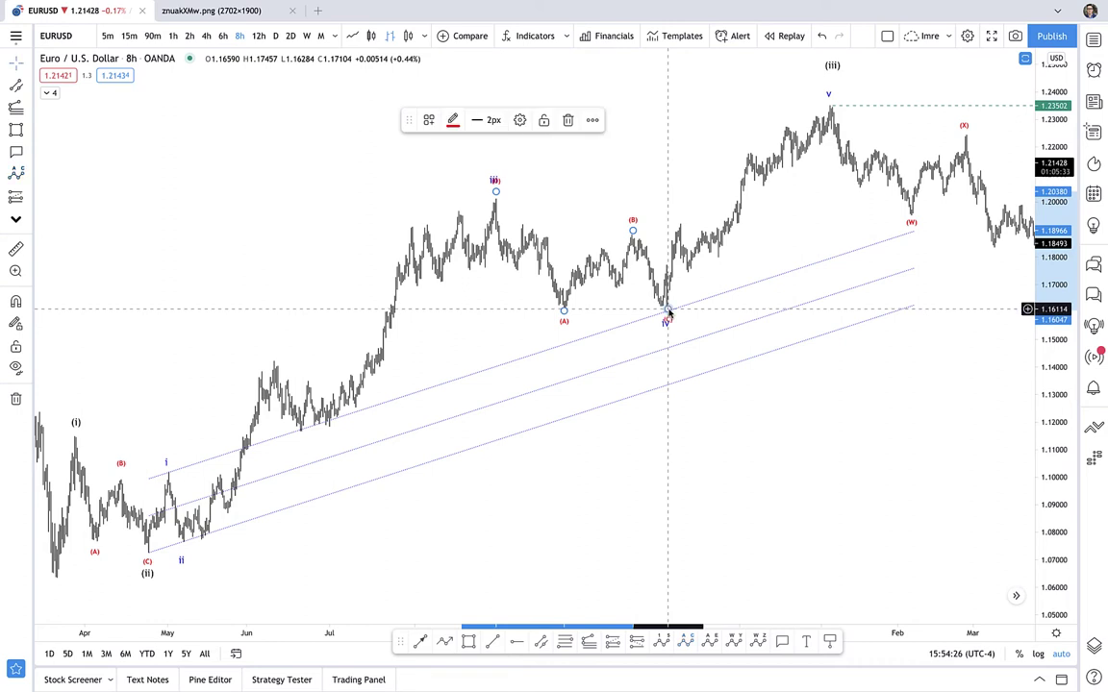
{"action": "left_click_drag", "start_coordinate": [668, 311], "coordinate": [665, 304]}
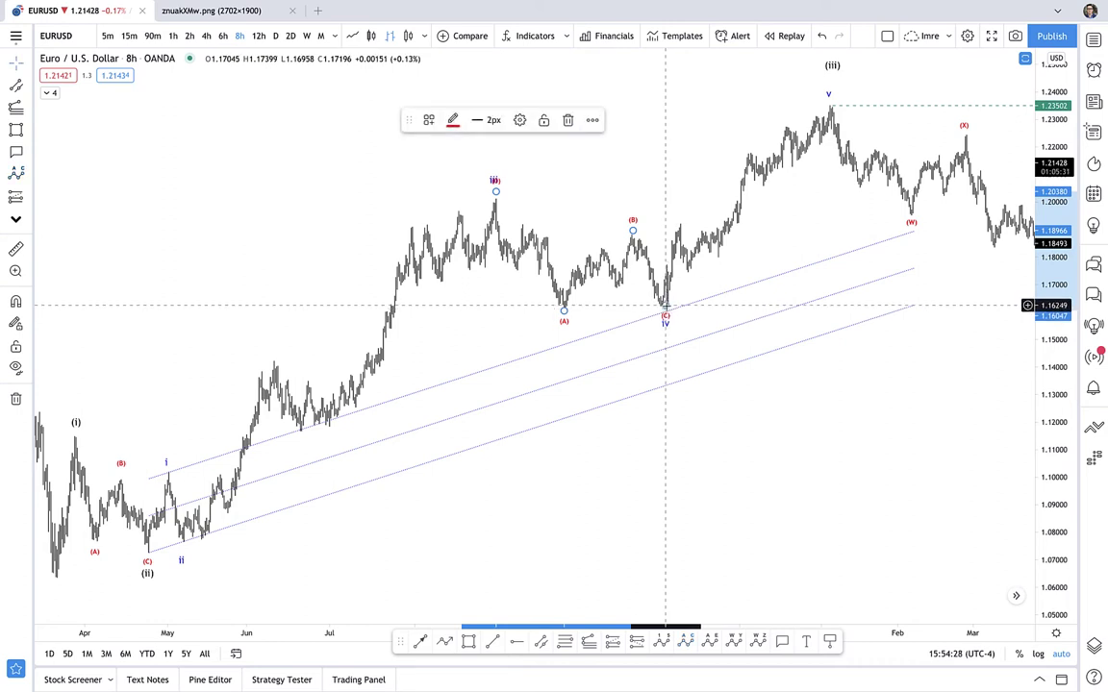
{"action": "key", "text": "Delete"}
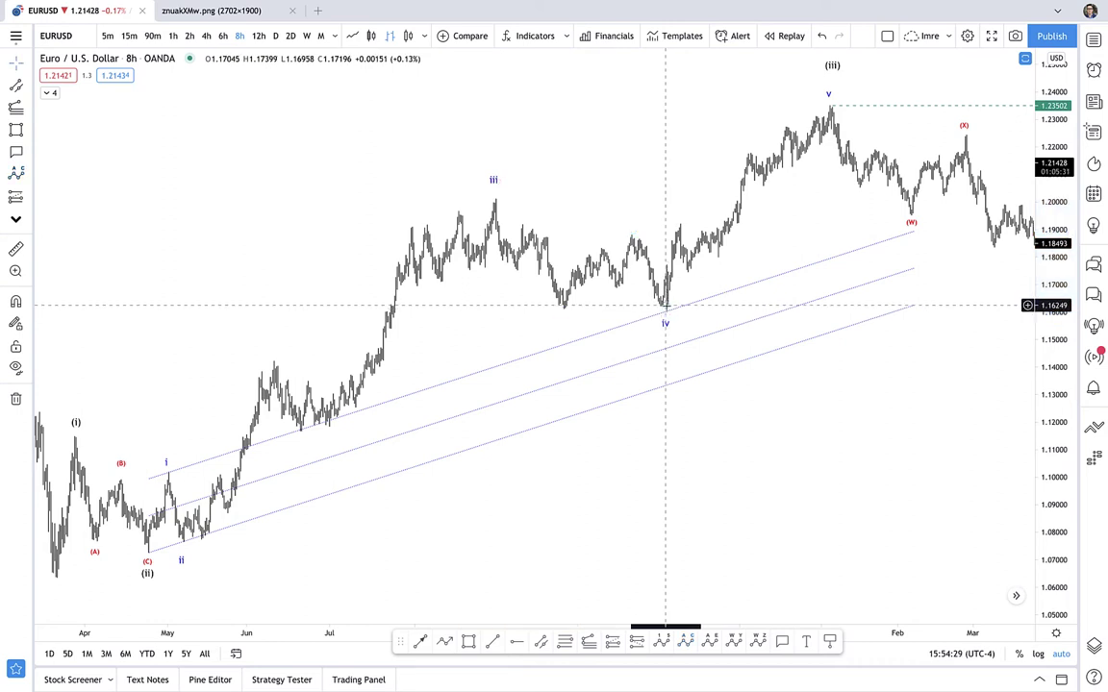
Step: Replace the blue channel with one from the wave ii low at 1.07666 past wave iv to 1.21570, its upper line on the wave iii high
{"action": "left_click", "coordinate": [657, 392]}
{"action": "key", "text": "Delete"}
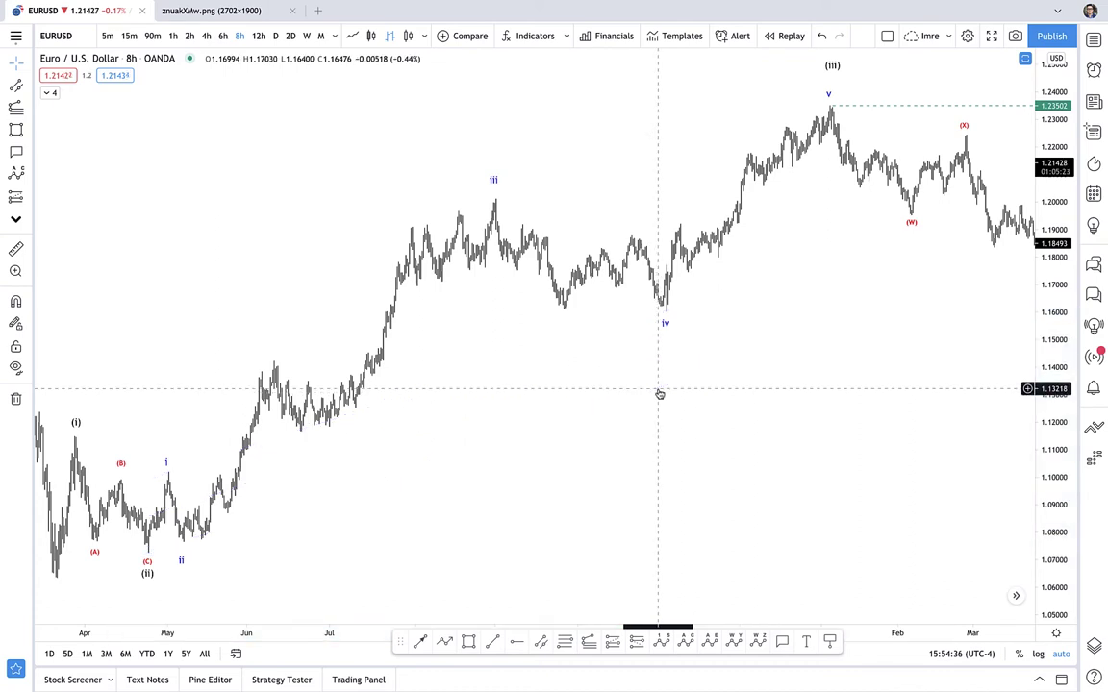
{"action": "left_click", "coordinate": [541, 641]}
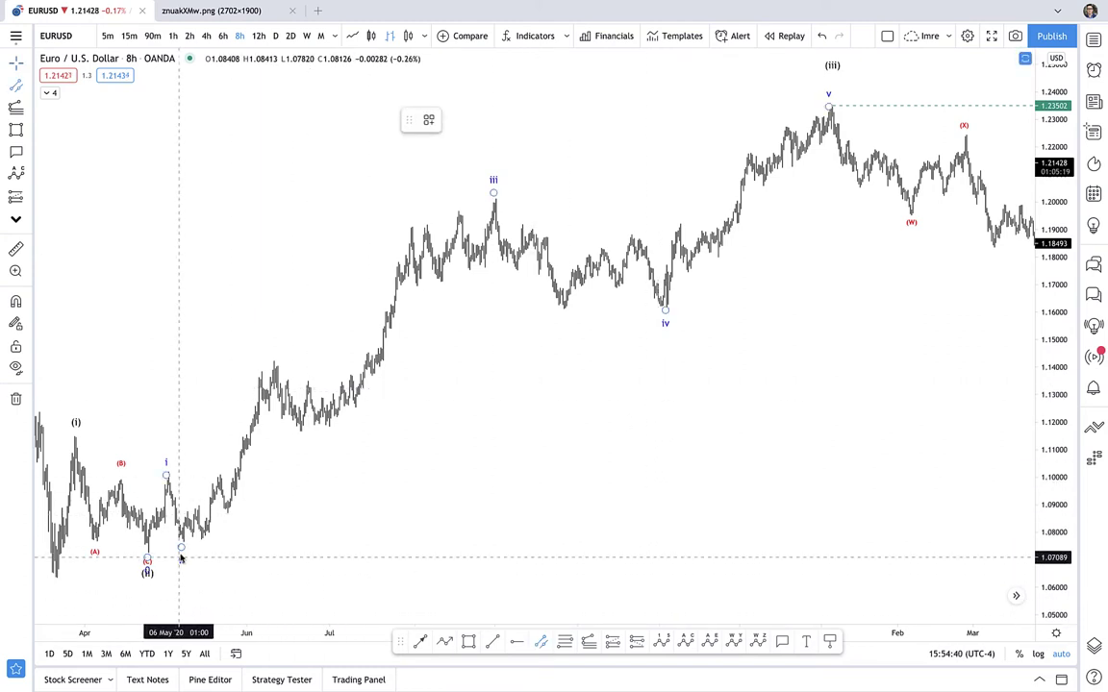
{"action": "key", "text": "ctrl"}
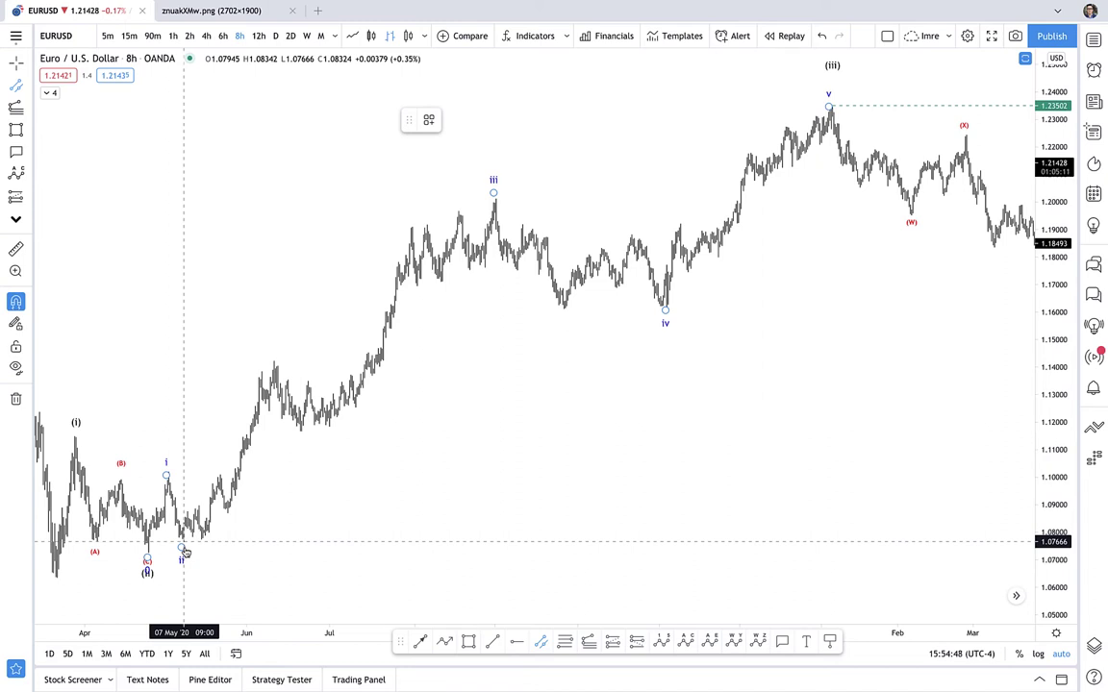
{"action": "left_click", "coordinate": [185, 552]}
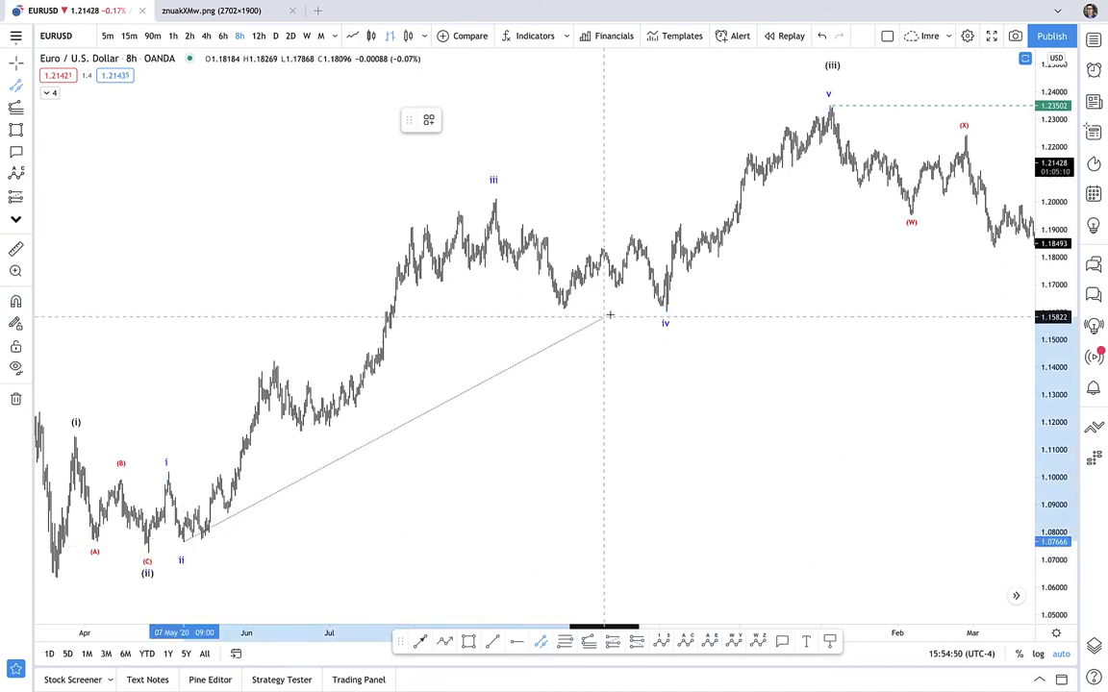
{"action": "left_click", "coordinate": [988, 159]}
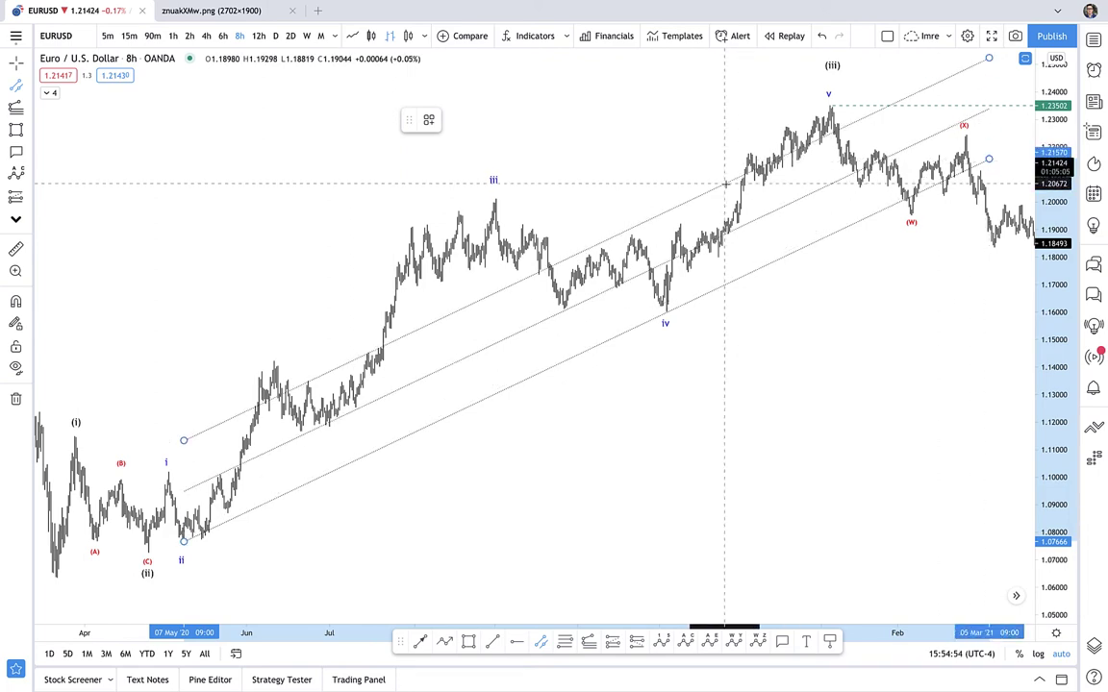
{"action": "left_click", "coordinate": [498, 199]}
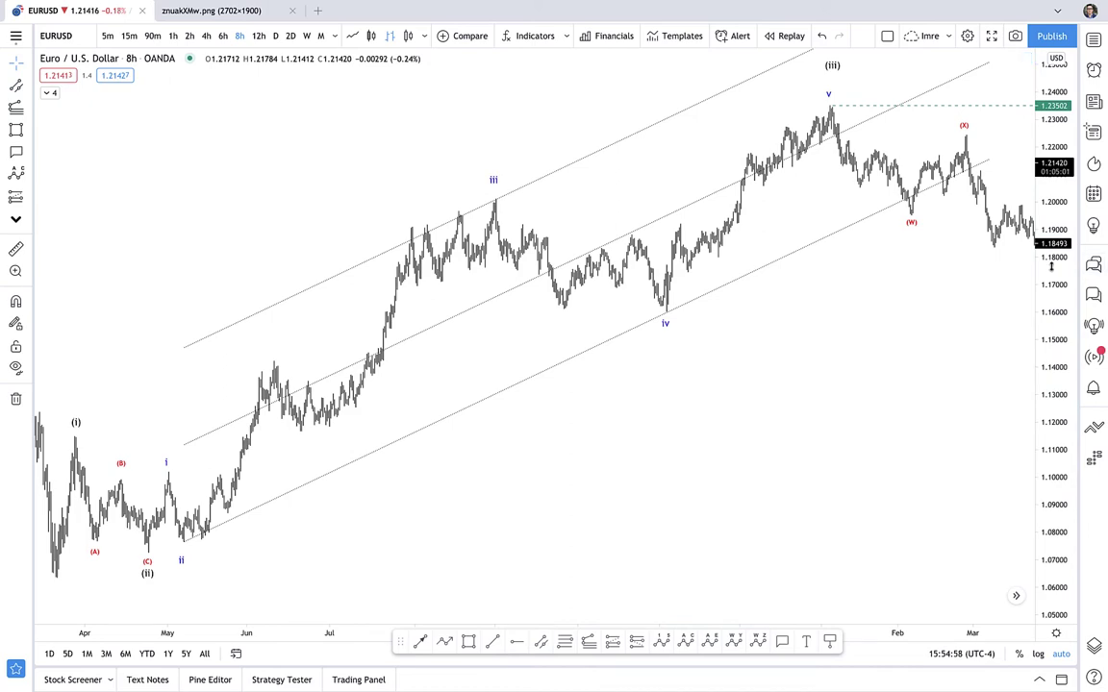
Step: Switch the new channel's Middle line off and back on in its style settings
{"action": "left_click_drag", "start_coordinate": [1051, 266], "coordinate": [852, 391]}
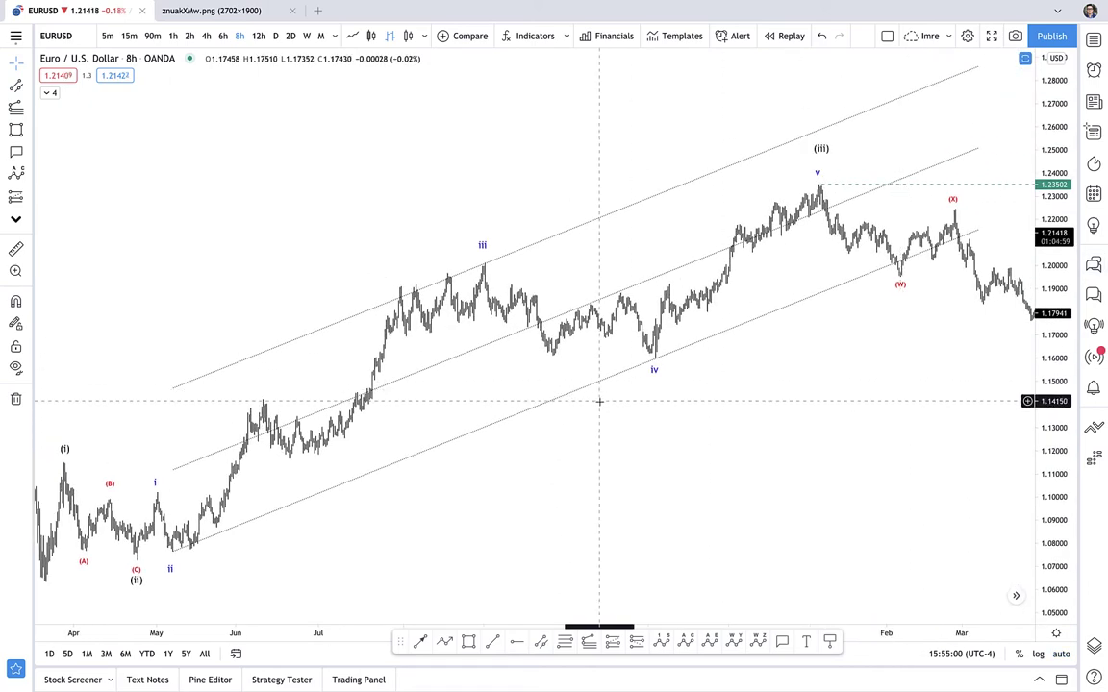
{"action": "left_click", "coordinate": [438, 367]}
{"action": "double_click", "coordinate": [437, 366]}
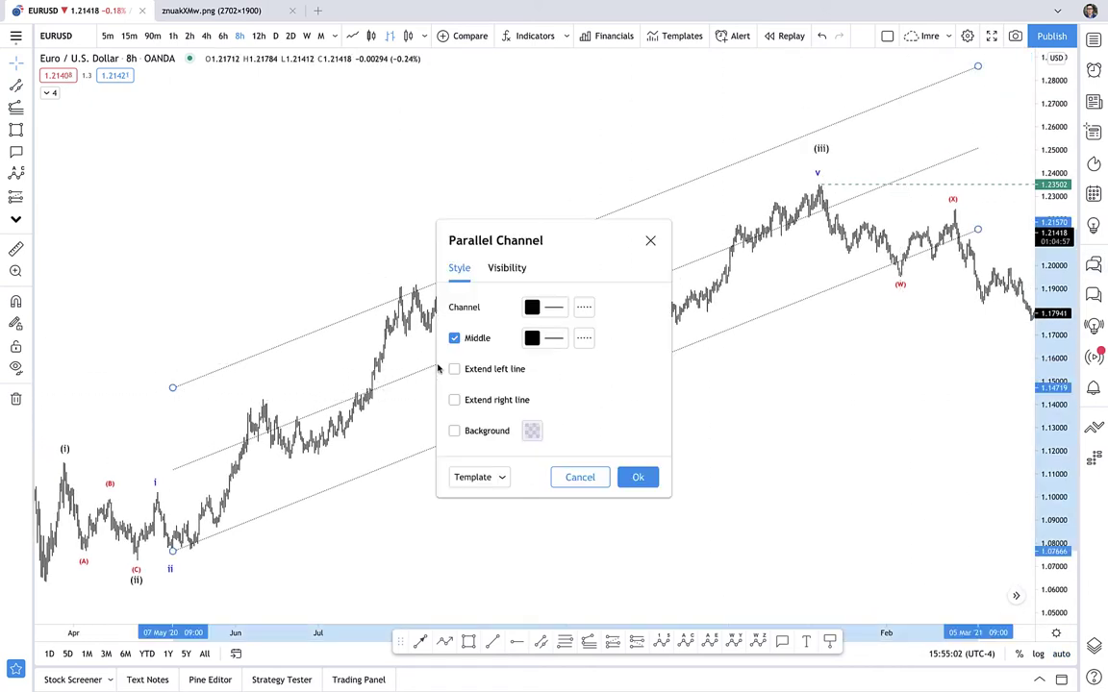
{"action": "left_click_drag", "start_coordinate": [572, 252], "coordinate": [441, 191]}
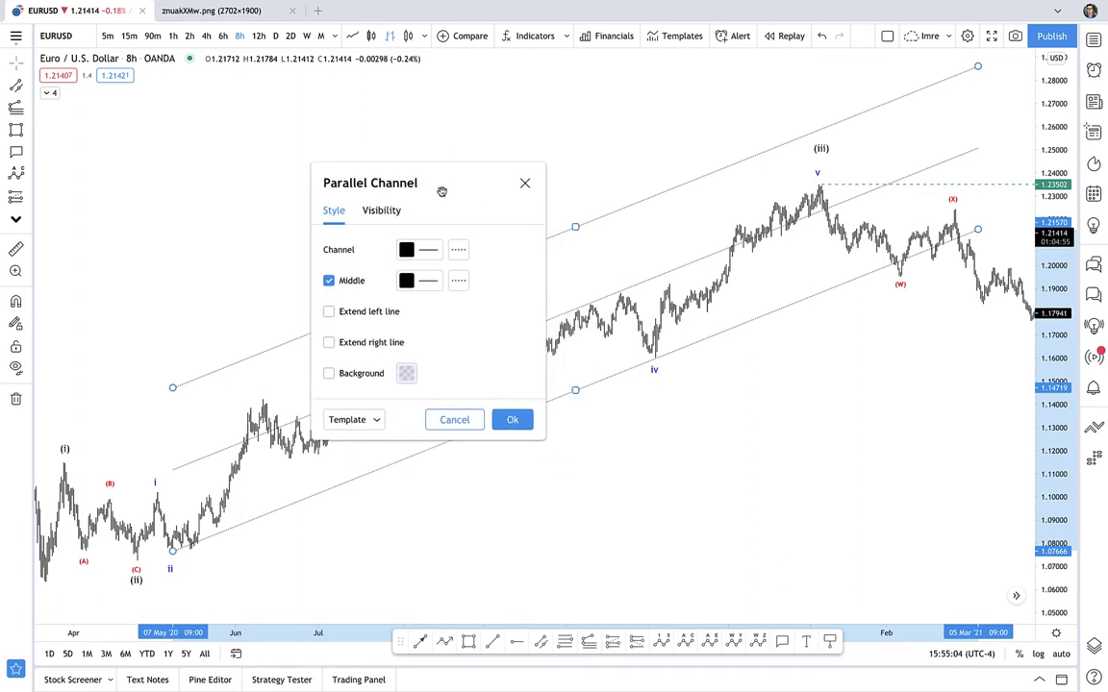
{"action": "left_click", "coordinate": [328, 282]}
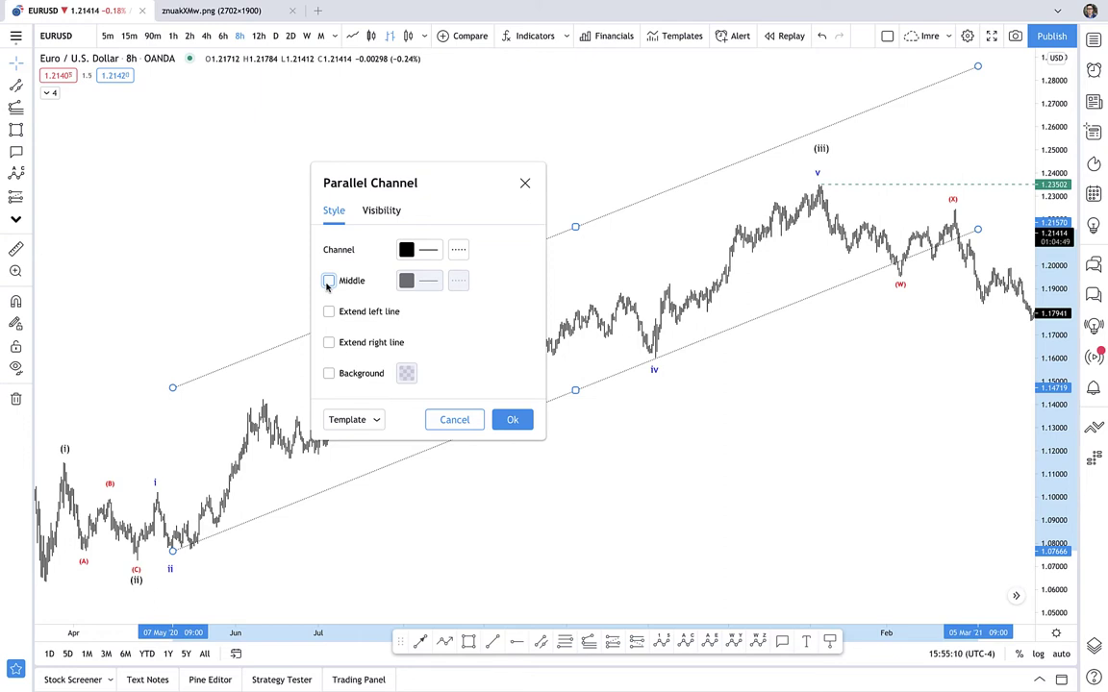
{"action": "left_click", "coordinate": [328, 282]}
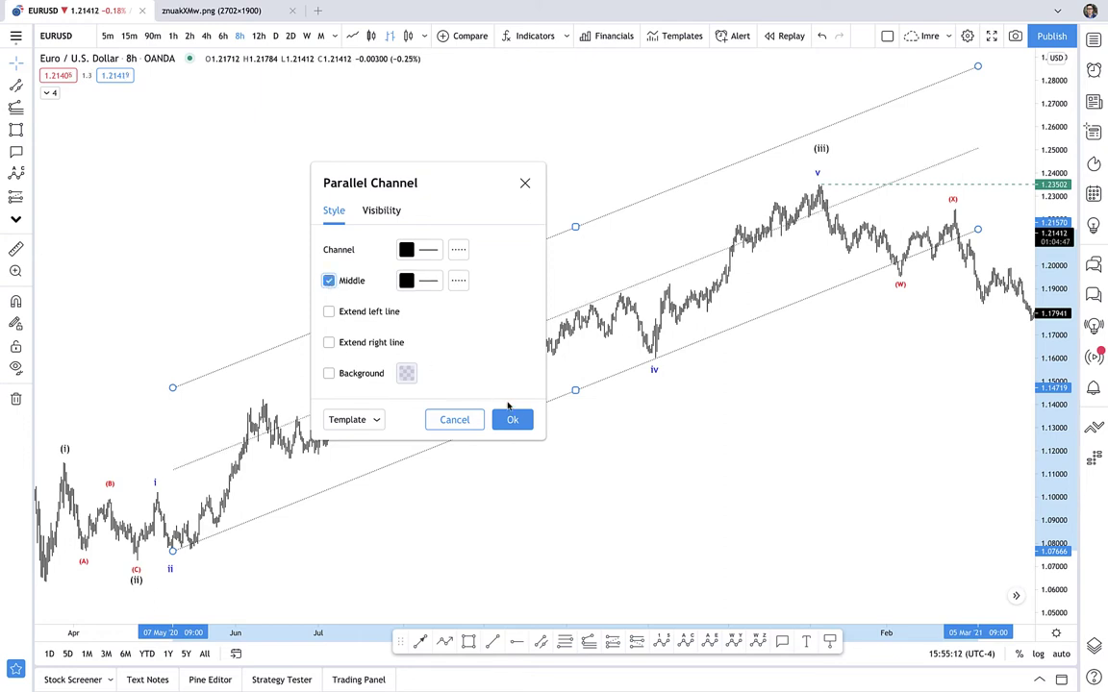
{"action": "left_click", "coordinate": [511, 420]}
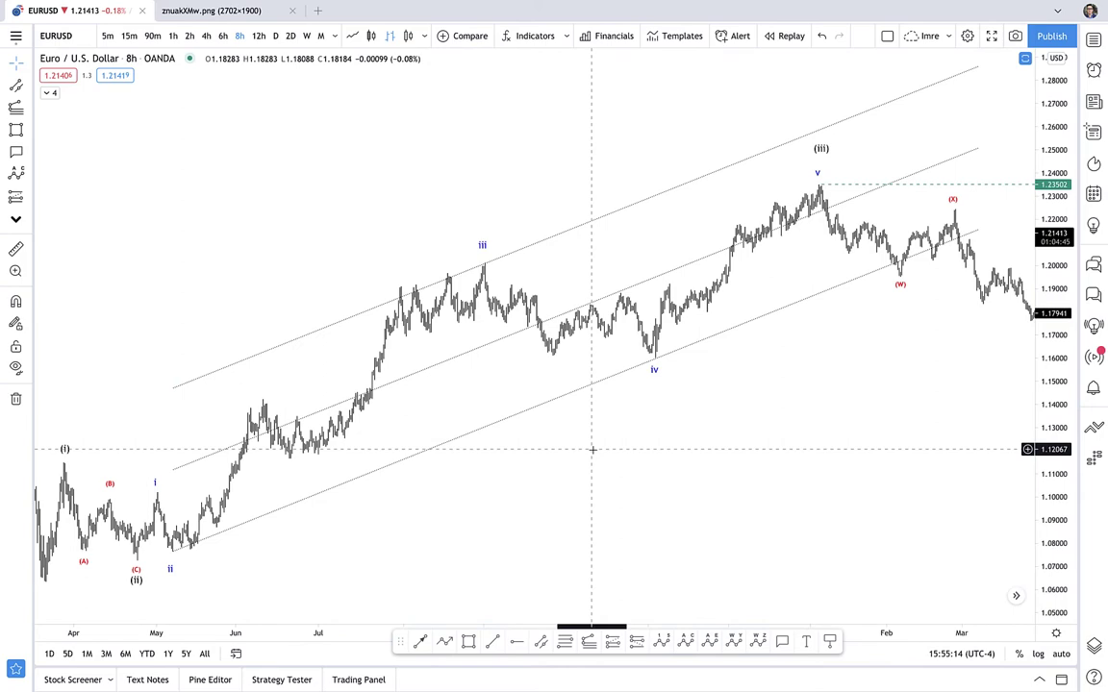
Step: Move the (iii) label down slightly so it sits closer to the wave v label
{"action": "scroll", "coordinate": [654, 365], "scroll_direction": "up", "scroll_amount": 2}
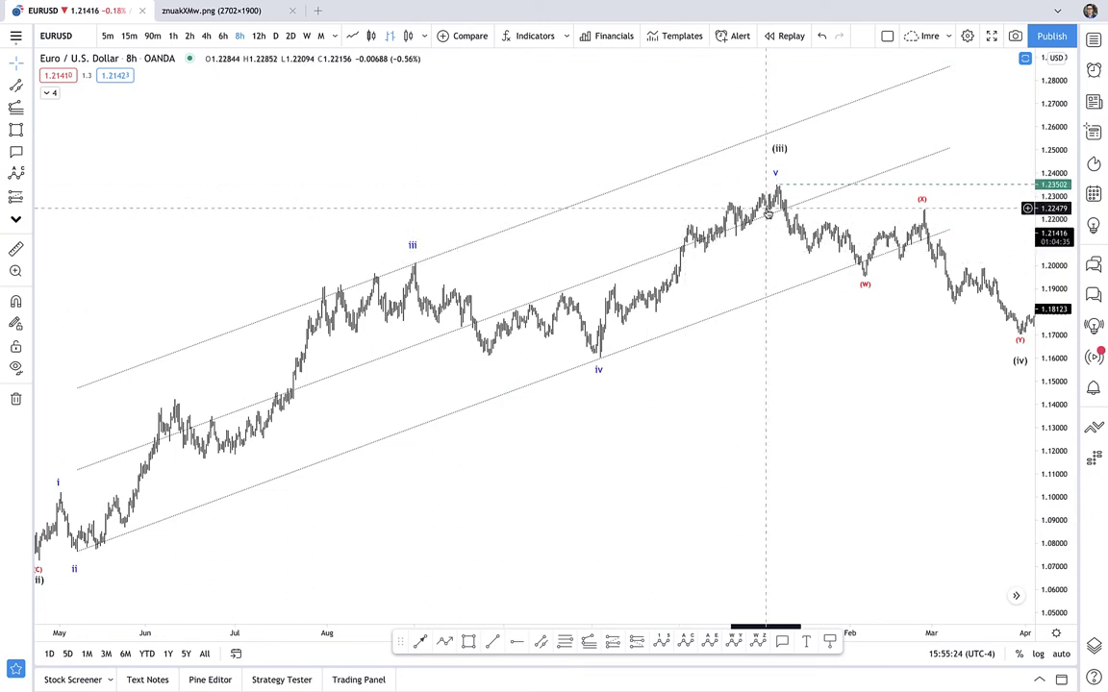
{"action": "left_click_drag", "start_coordinate": [779, 162], "coordinate": [781, 171]}
{"action": "scroll", "coordinate": [856, 358], "scroll_direction": "down", "scroll_amount": 2}
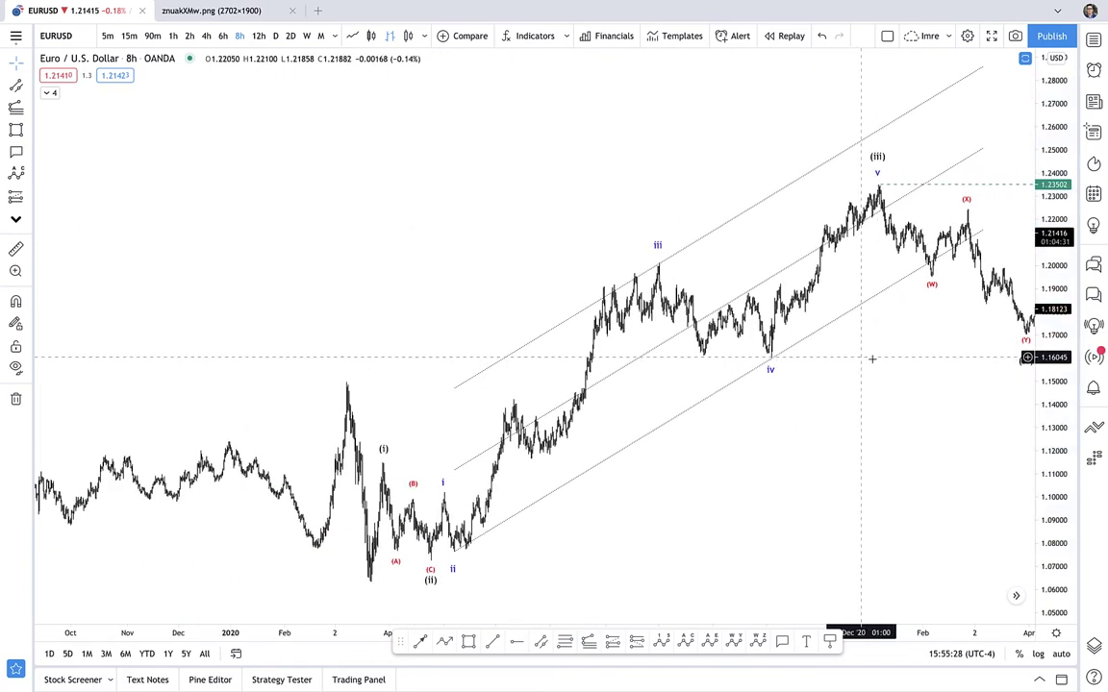
Step: Restore the oscillator pane beneath the price chart, with the move from wave iii to (iv) in view
{"action": "scroll", "coordinate": [871, 358], "scroll_direction": "right", "scroll_amount": 2}
{"action": "scroll", "coordinate": [752, 306], "scroll_direction": "up", "scroll_amount": 3}
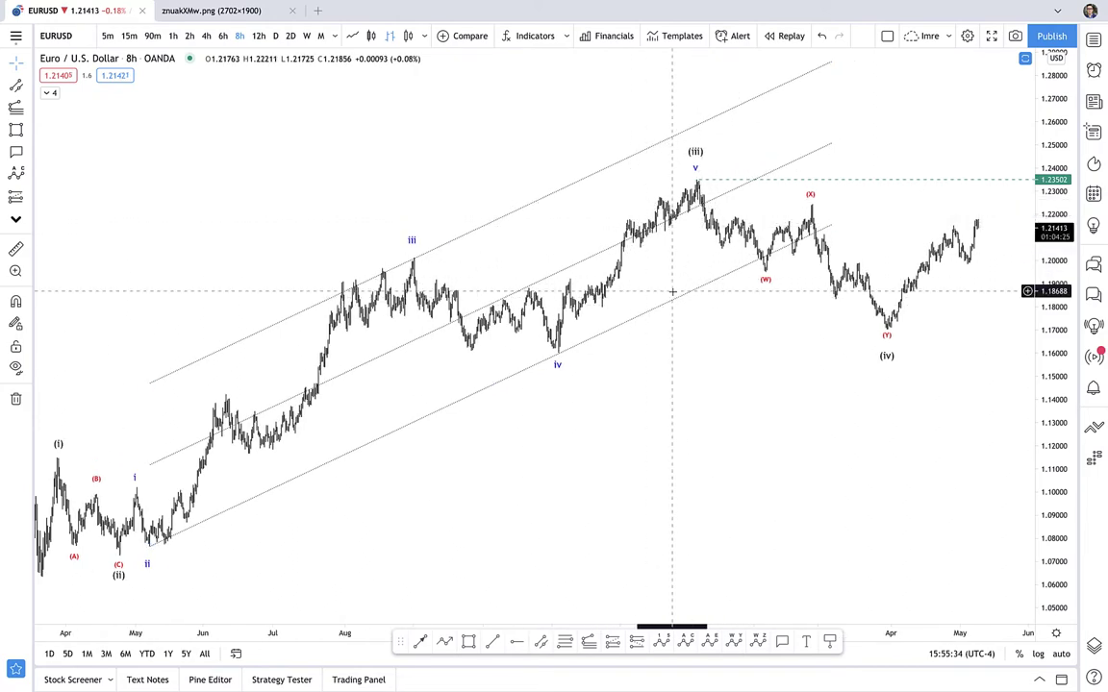
{"action": "scroll", "coordinate": [672, 291], "scroll_direction": "up", "scroll_amount": 2}
{"action": "double_click", "coordinate": [531, 406]}
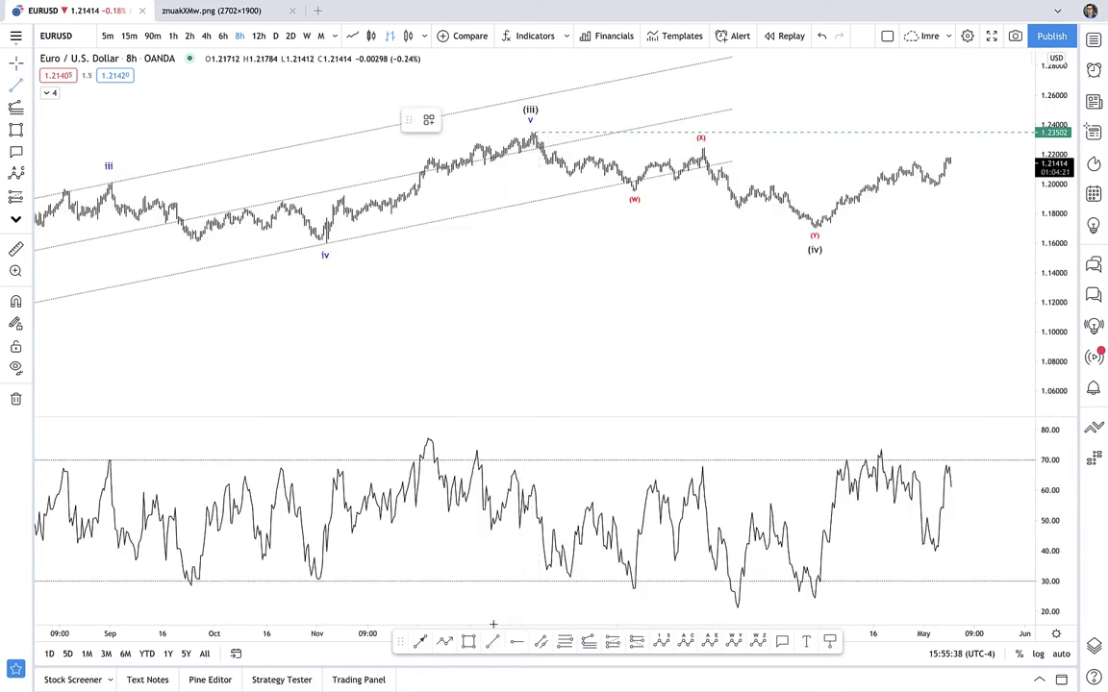
Step: Draw a trend line along the oscillator's falling peaks from 77.65 to 55.99, beneath the rise into wave v
{"action": "left_click", "coordinate": [429, 440]}
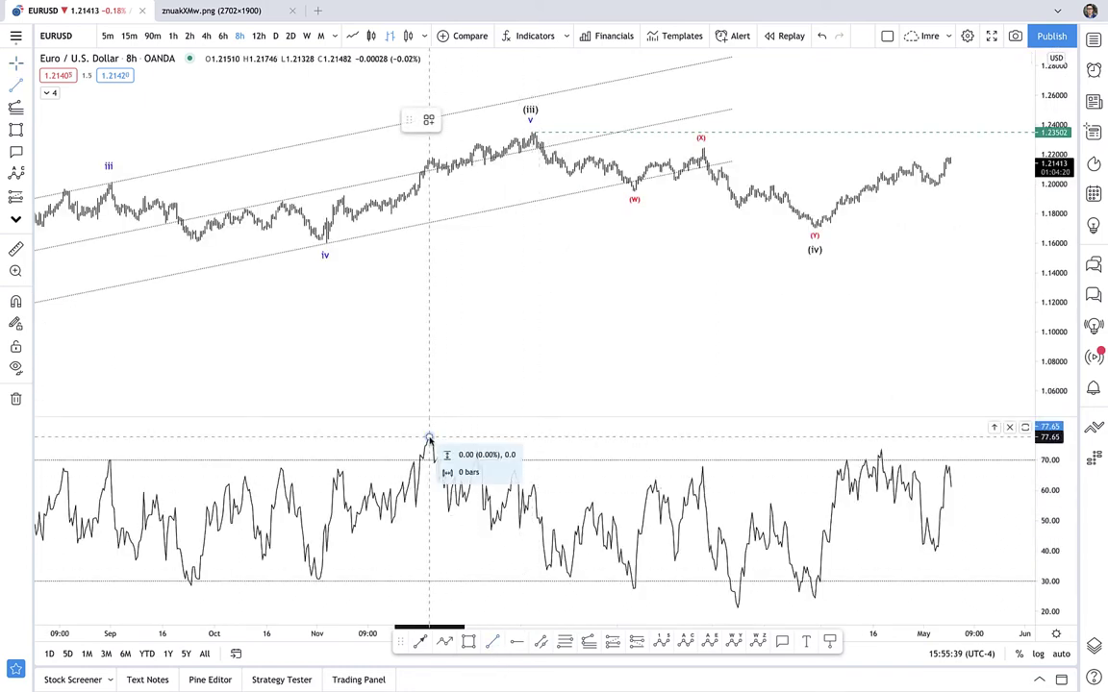
{"action": "left_click", "coordinate": [574, 497]}
{"action": "left_click", "coordinate": [506, 397]}
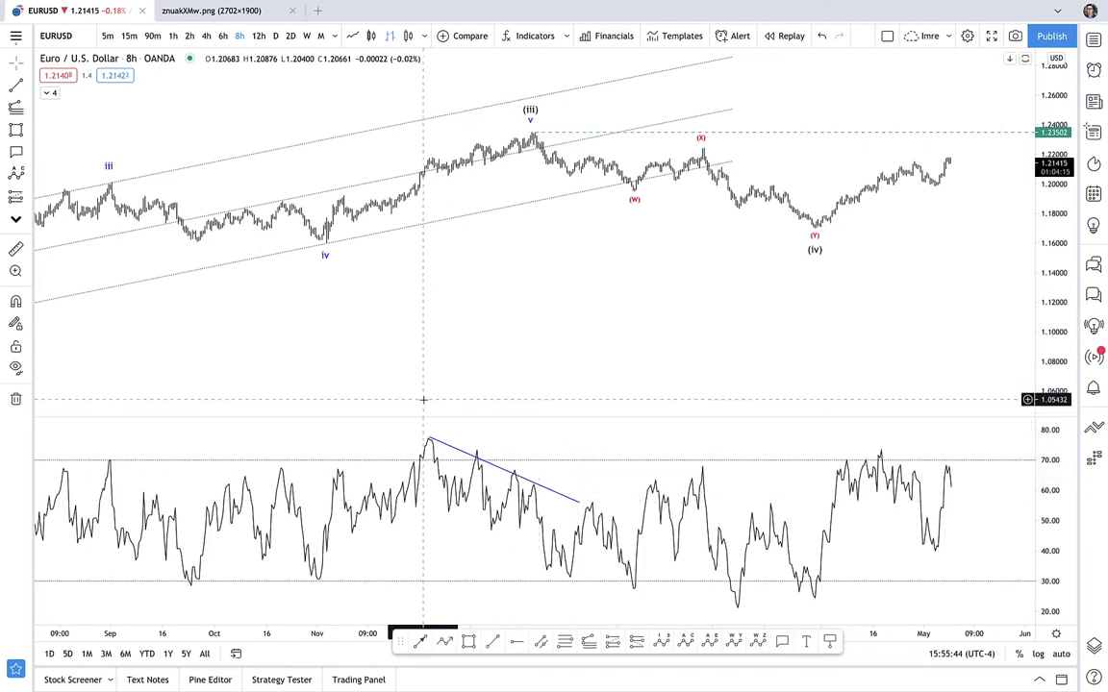
{"action": "left_click", "coordinate": [542, 490]}
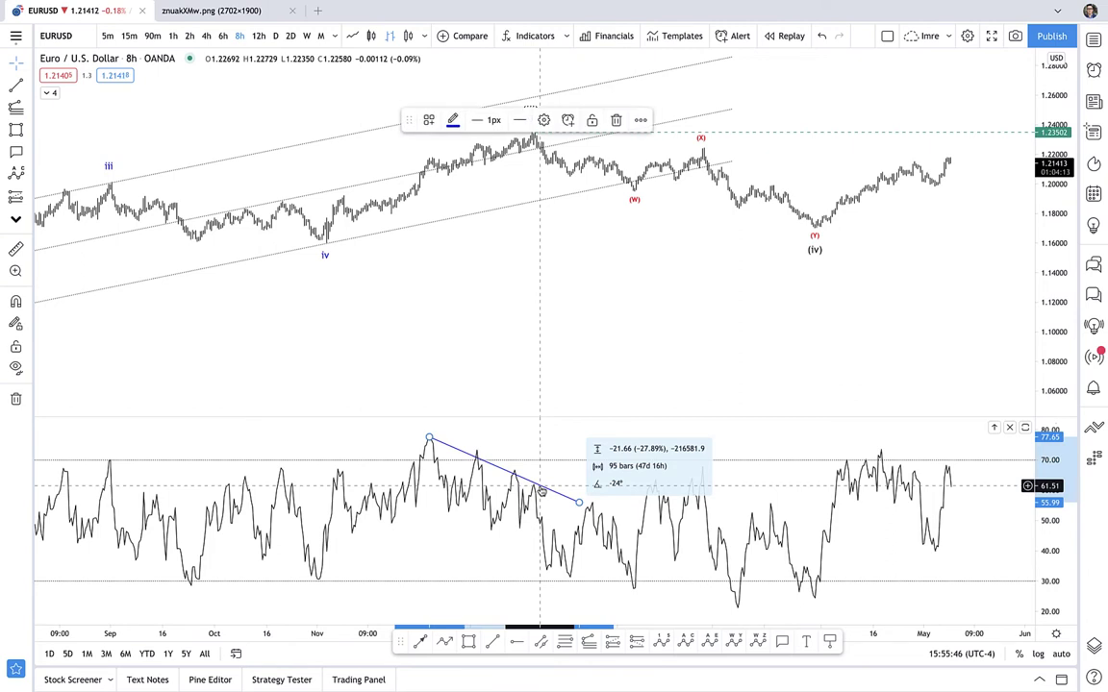
Step: Delete the trend line across the oscillator's falling peaks and expand the price chart over the oscillator pane
{"action": "key", "text": "Delete"}
{"action": "key", "text": "Delete"}
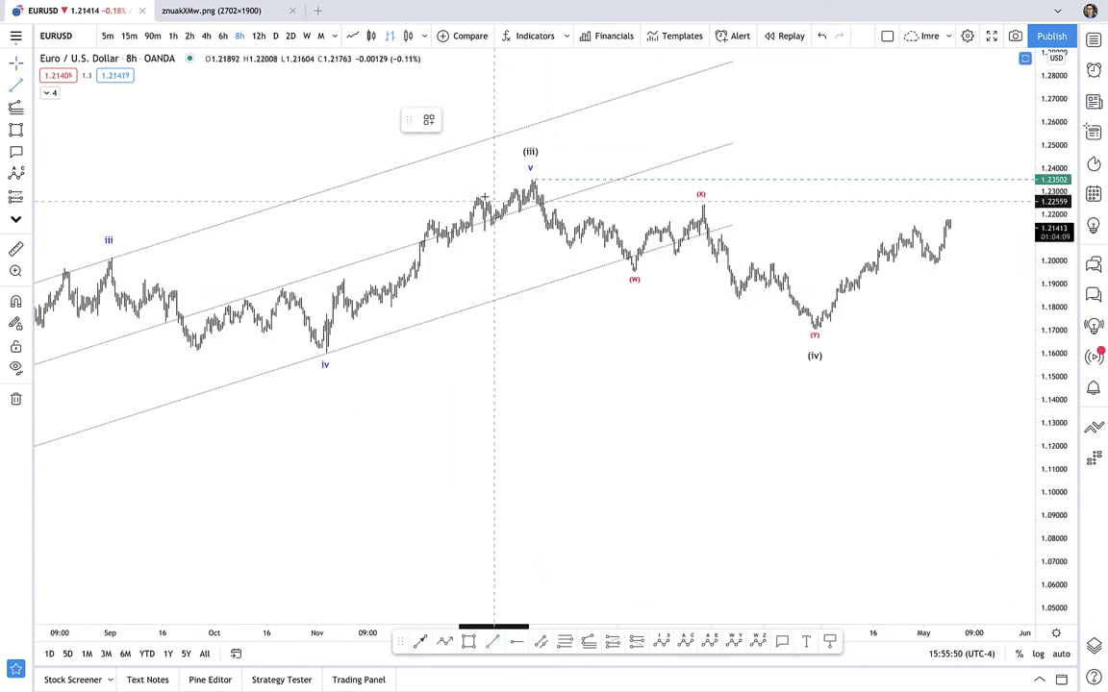
Step: Draw two converging trend lines over and under the final rise into wave v, outlining an ending diagonal
{"action": "left_click_drag", "start_coordinate": [476, 199], "coordinate": [557, 174]}
{"action": "left_click", "coordinate": [493, 406]}
{"action": "key", "text": "alt+t"}
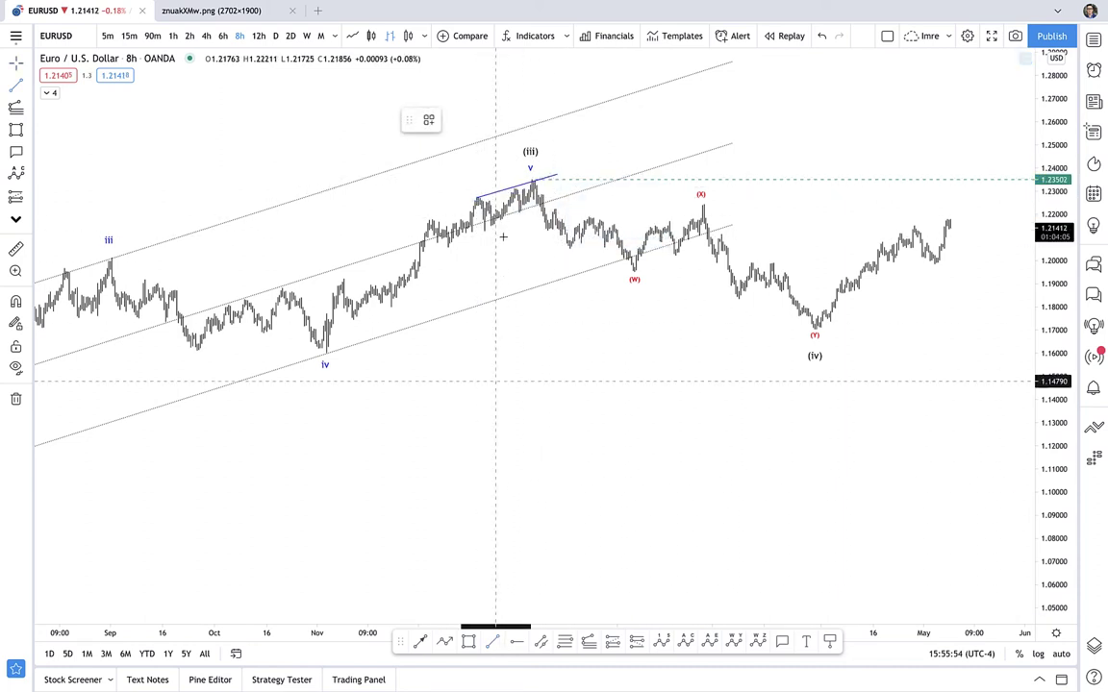
{"action": "left_click", "coordinate": [489, 231]}
{"action": "left_click", "coordinate": [562, 181]}
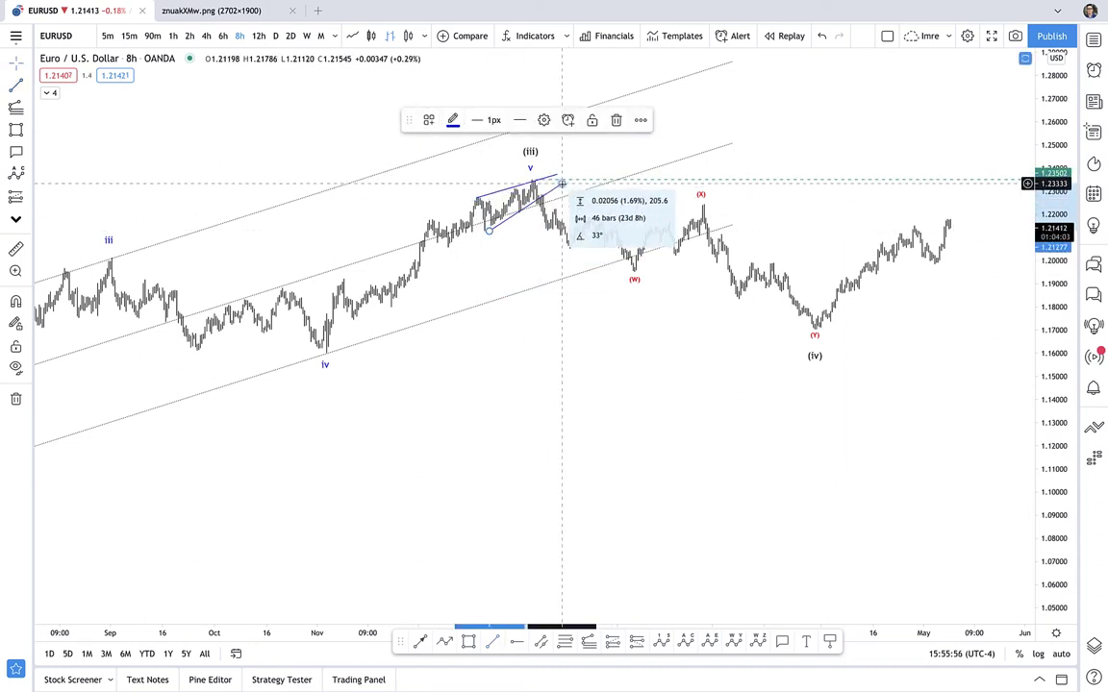
{"action": "left_click", "coordinate": [606, 149]}
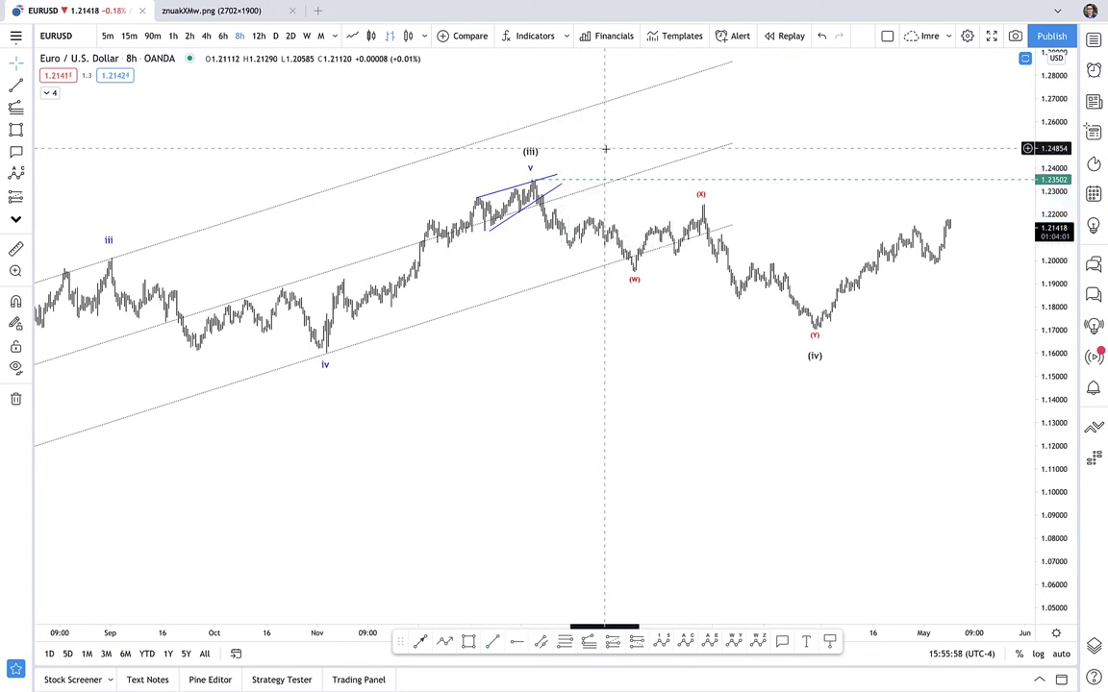
Step: Delete both converging trend lines around the rise into wave v
{"action": "scroll", "coordinate": [577, 174], "scroll_direction": "down", "scroll_amount": 2}
{"action": "left_click", "coordinate": [567, 190]}
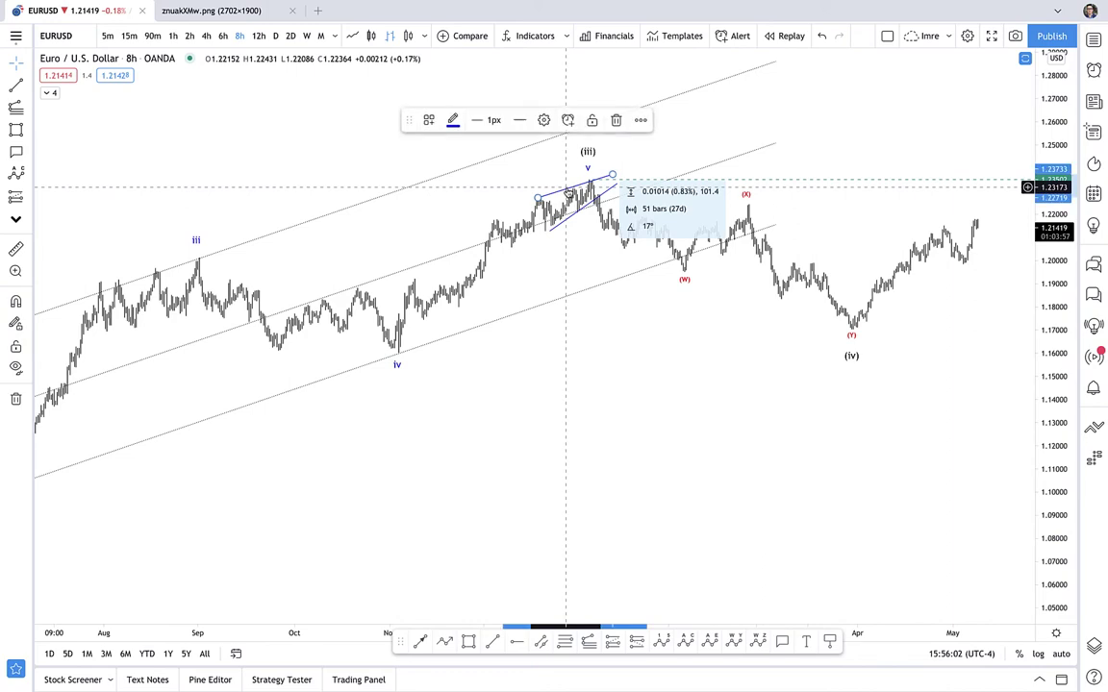
{"action": "key", "text": "Delete"}
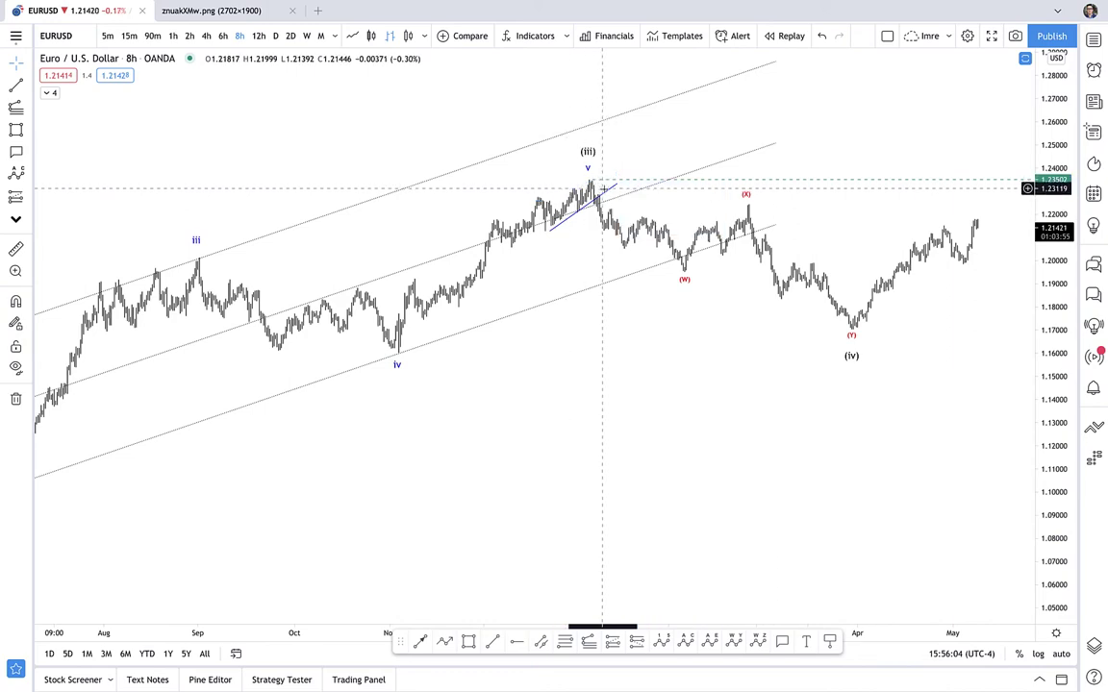
{"action": "left_click", "coordinate": [606, 193]}
{"action": "key", "text": "Delete"}
Step: Delete the parallel channel running through waves ii, iv and iii
{"action": "scroll", "coordinate": [596, 384], "scroll_direction": "down", "scroll_amount": 3}
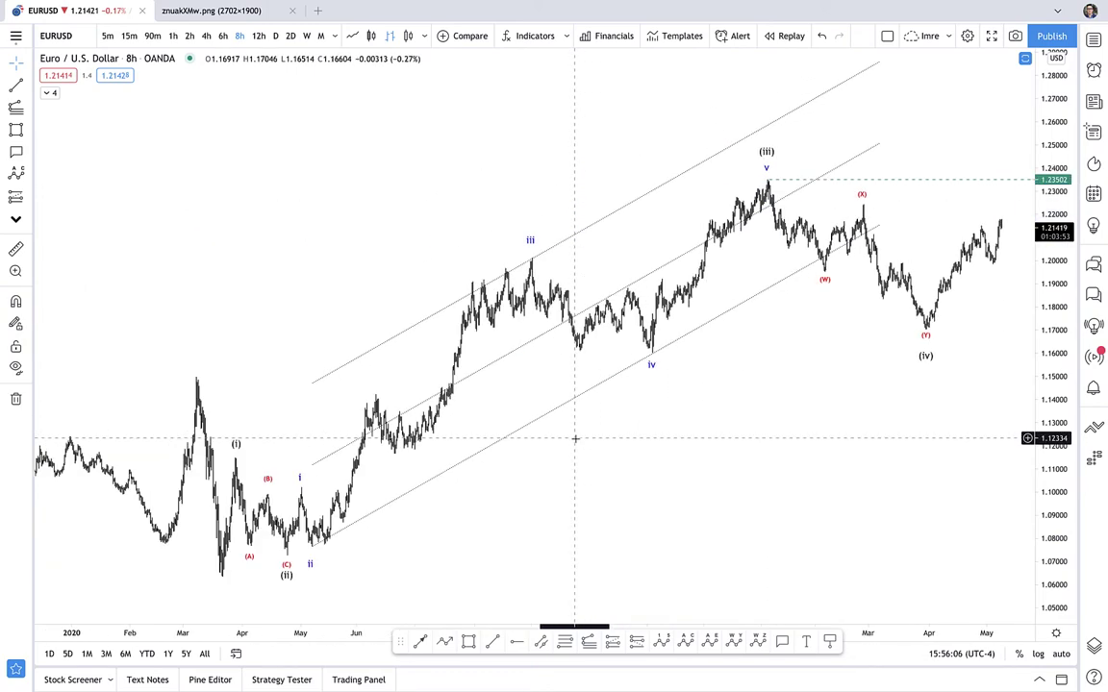
{"action": "left_click", "coordinate": [605, 443]}
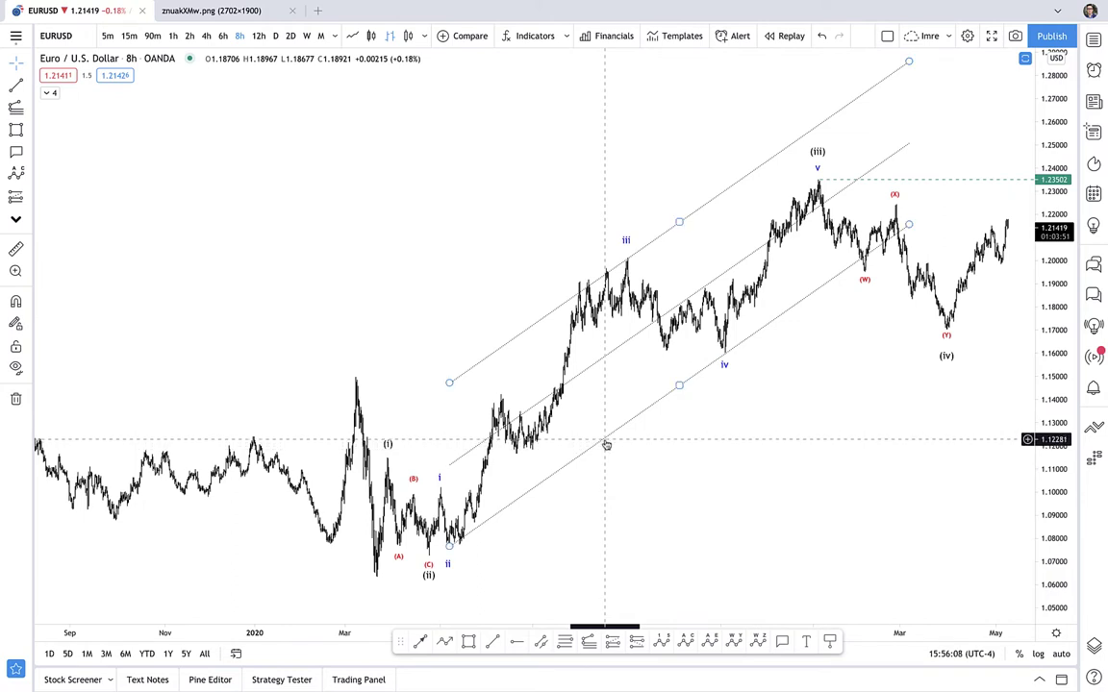
{"action": "key", "text": "Delete"}
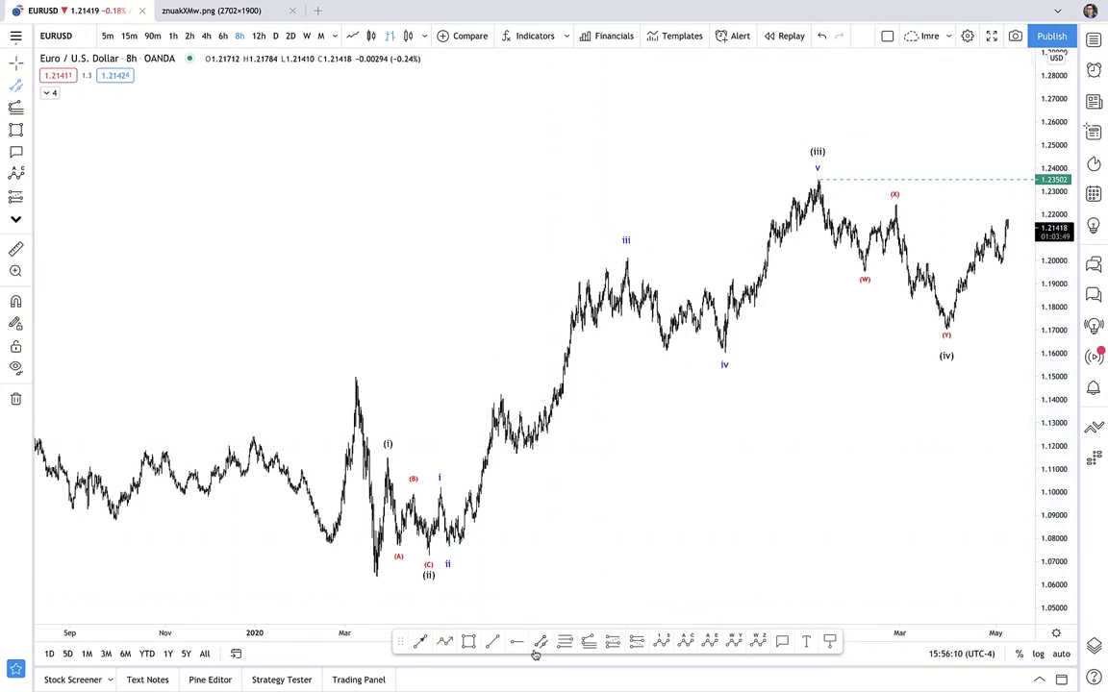
Step: Draw a parallel channel with its base rising from the (ii) low at 1.07272 to 1.15885 and its upper line near waves i and iv
{"action": "left_click", "coordinate": [430, 558]}
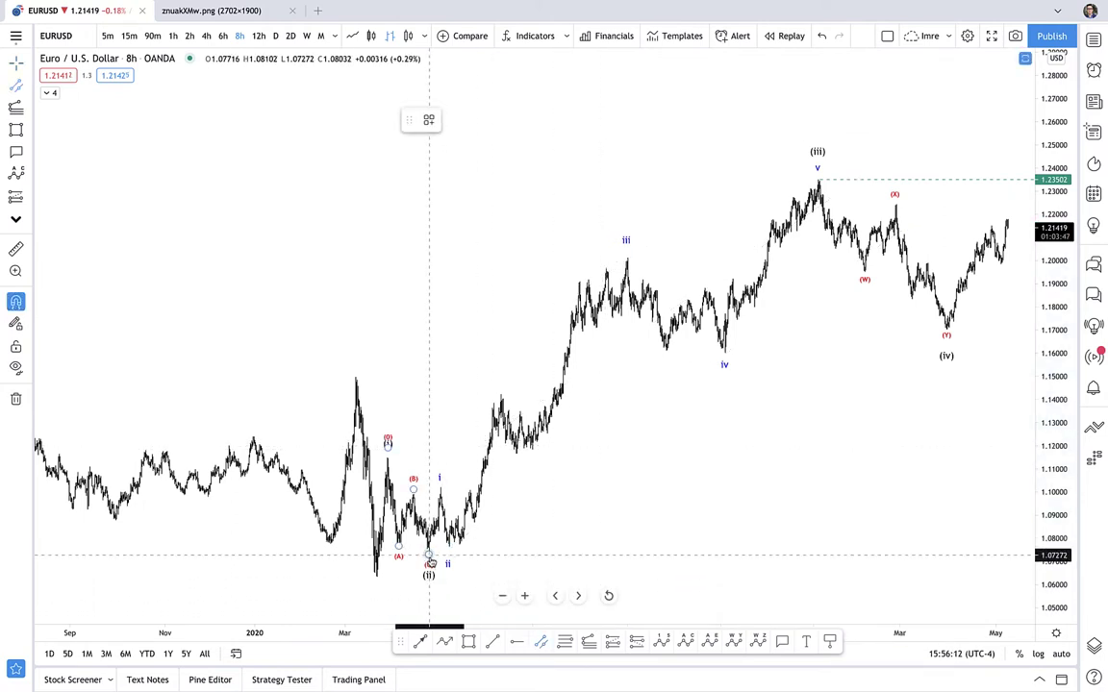
{"action": "left_click", "coordinate": [430, 558]}
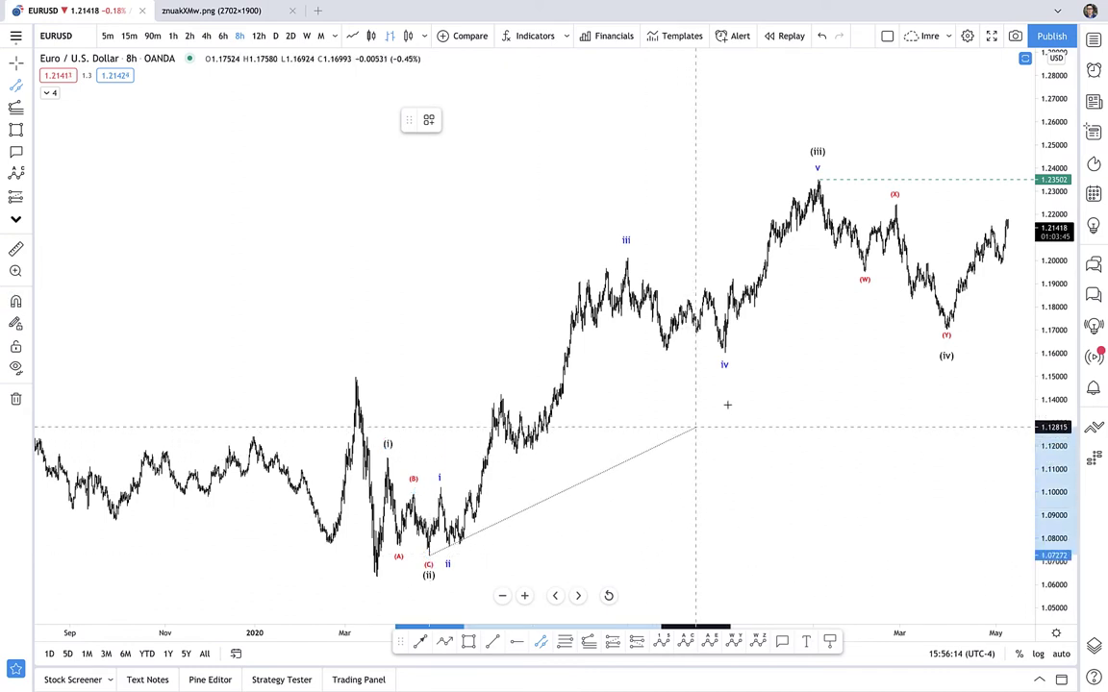
{"action": "left_click", "coordinate": [836, 356]}
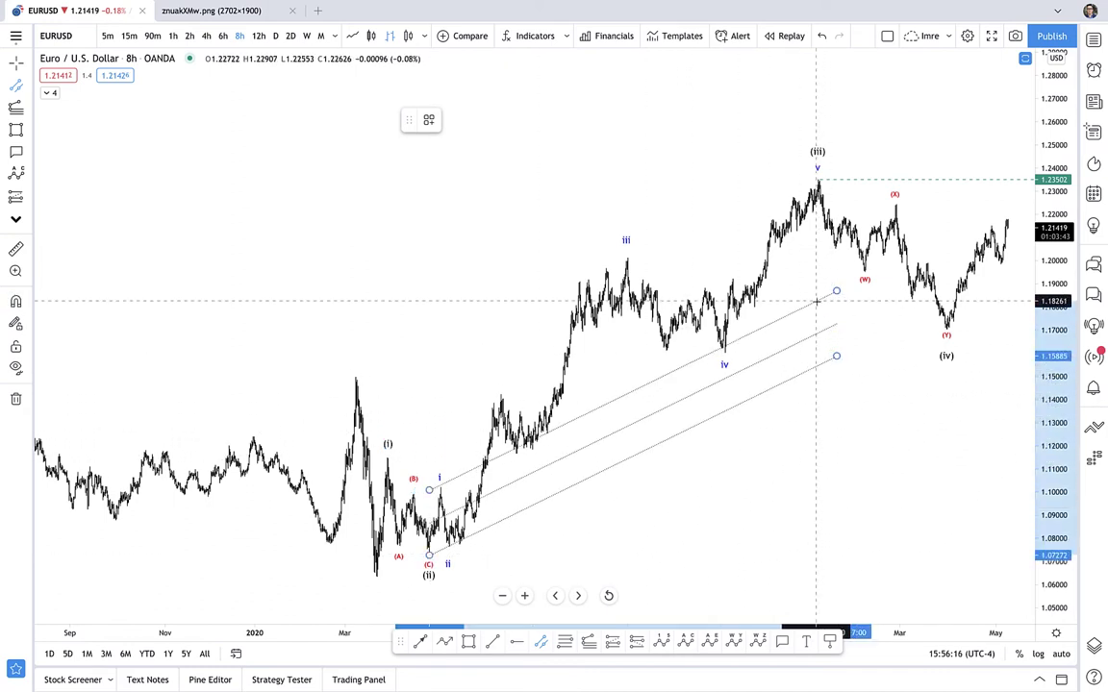
{"action": "left_click", "coordinate": [817, 303]}
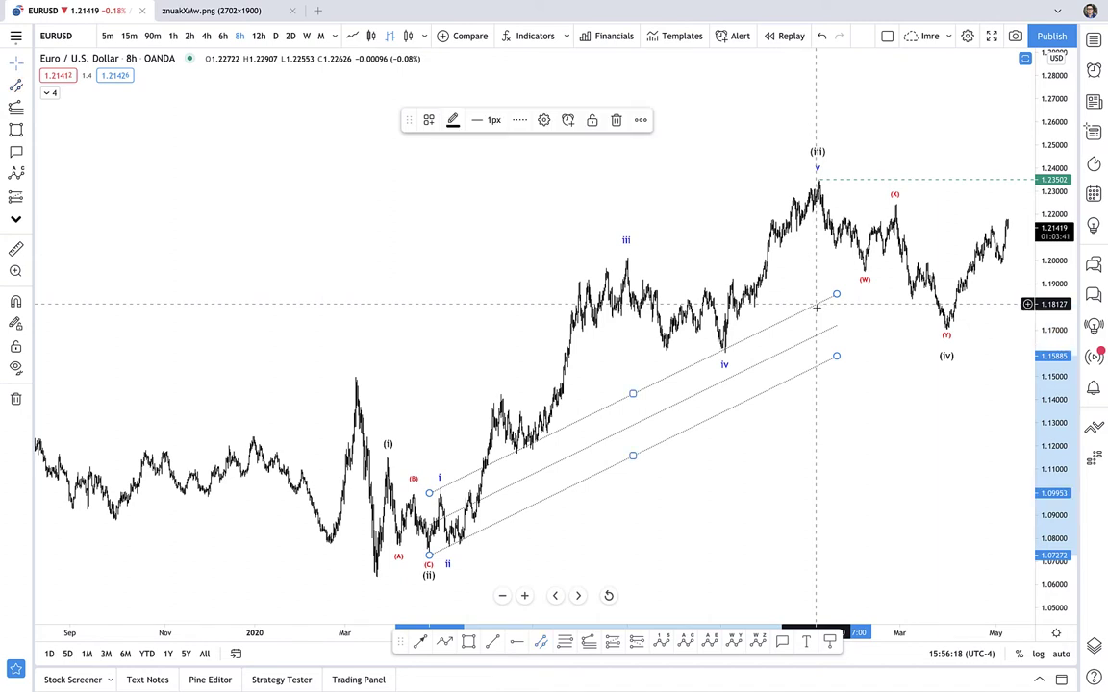
{"action": "left_click", "coordinate": [809, 524]}
Step: Draw a steeper parallel channel from the wave i peak at 1.10192 through wave iii to 1.26269, with its lower line near wave ii
{"action": "left_click", "coordinate": [440, 490]}
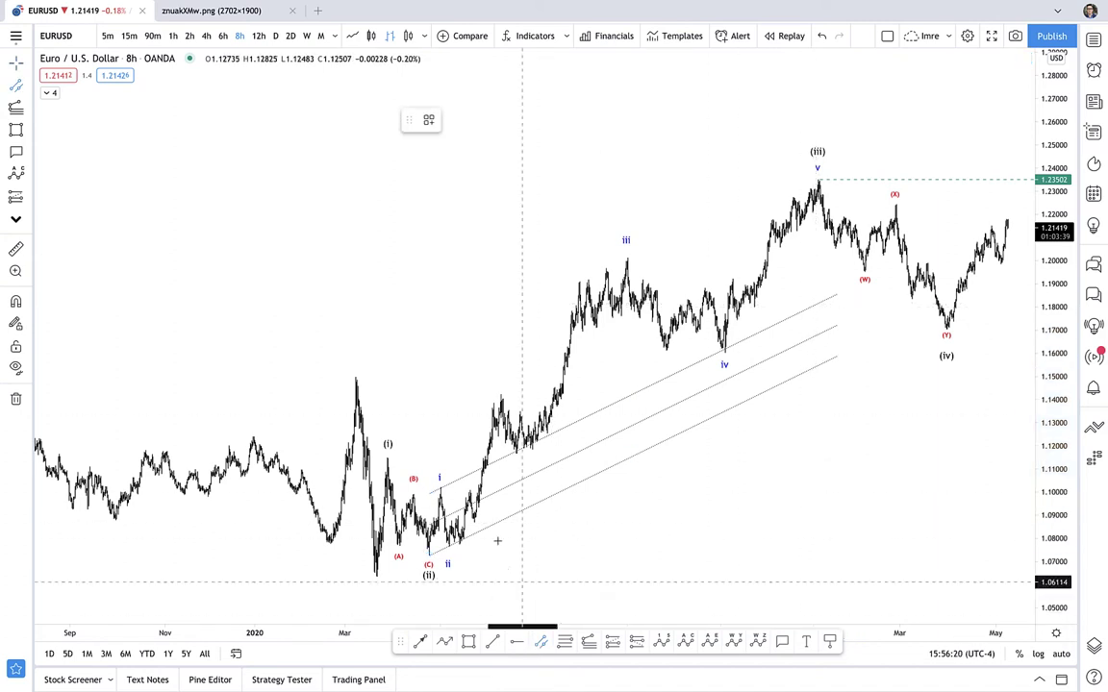
{"action": "left_click", "coordinate": [439, 491]}
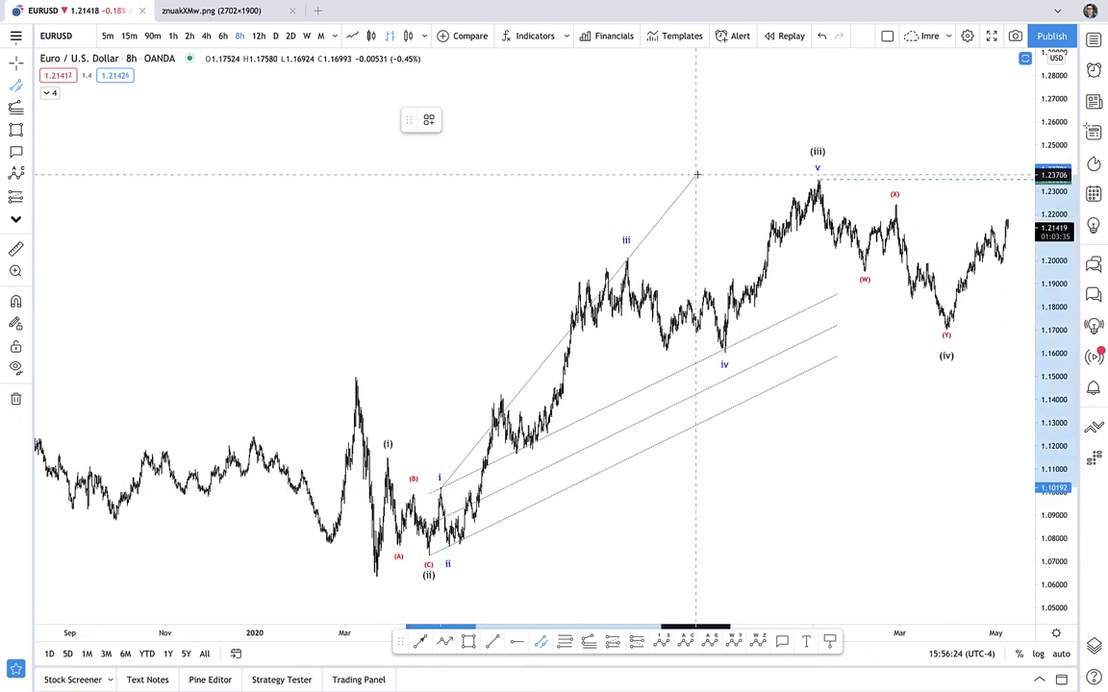
{"action": "left_click", "coordinate": [740, 115]}
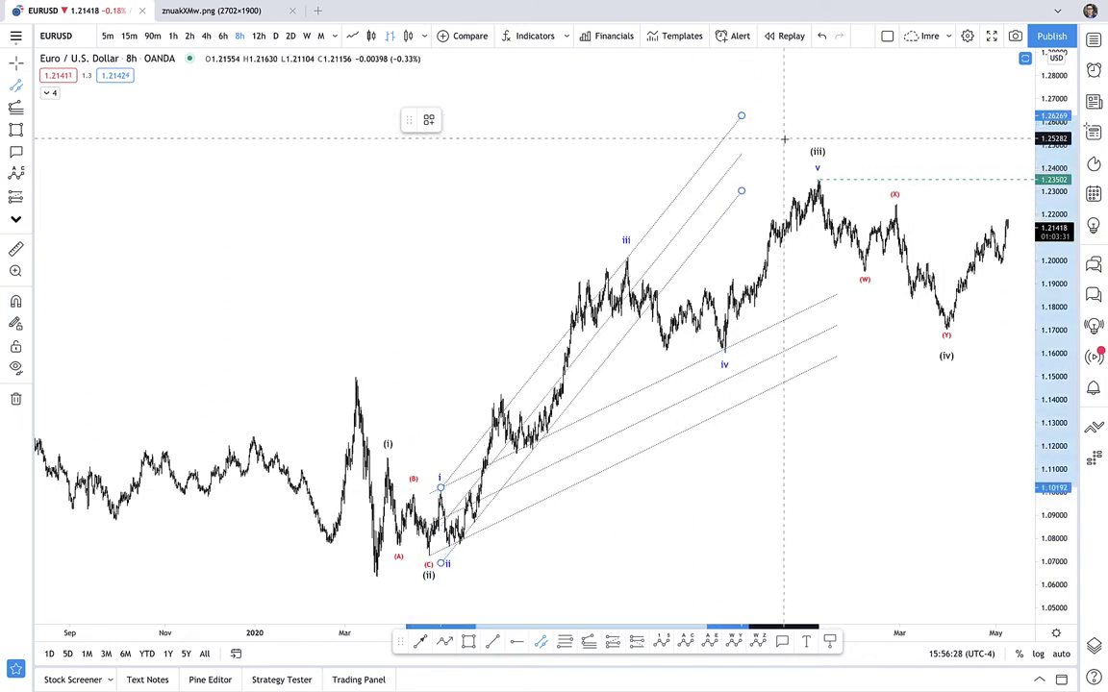
{"action": "left_click", "coordinate": [782, 136]}
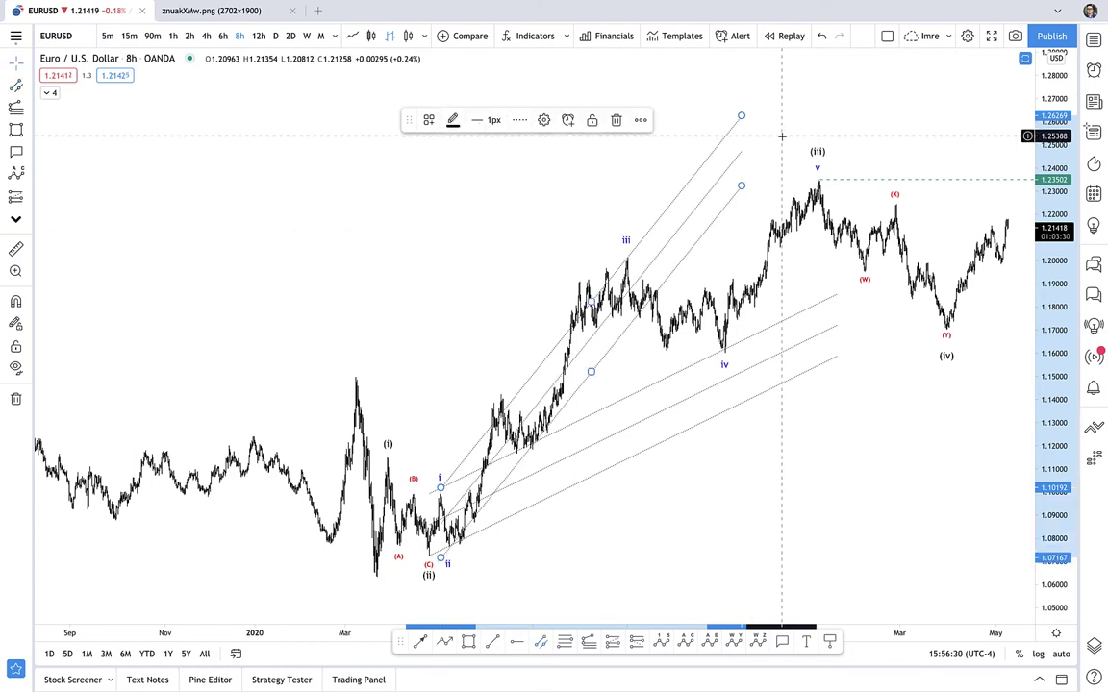
Step: Apply the blue style template to the steep channel through waves i and iii, and deselect it
{"action": "left_click", "coordinate": [429, 119]}
{"action": "left_click", "coordinate": [432, 213]}
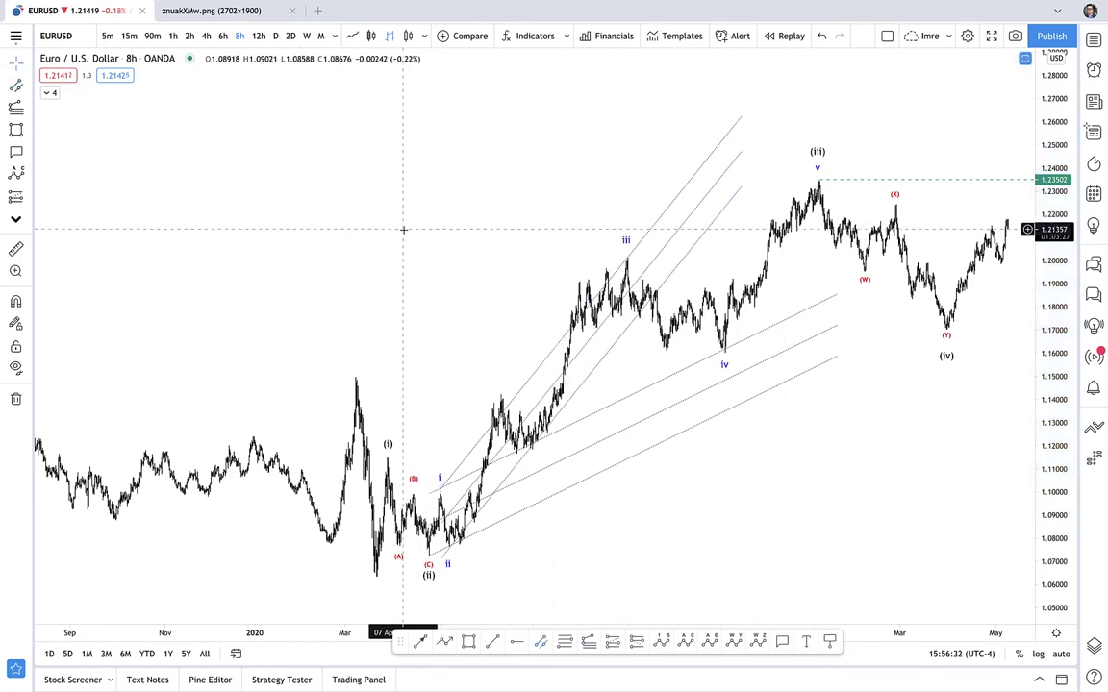
{"action": "left_click", "coordinate": [648, 498]}
Step: Draw a parallel channel from the wave ii low at 1.07666 through wave iv to 1.23787, with its upper line touching wave iii
{"action": "left_click", "coordinate": [540, 642]}
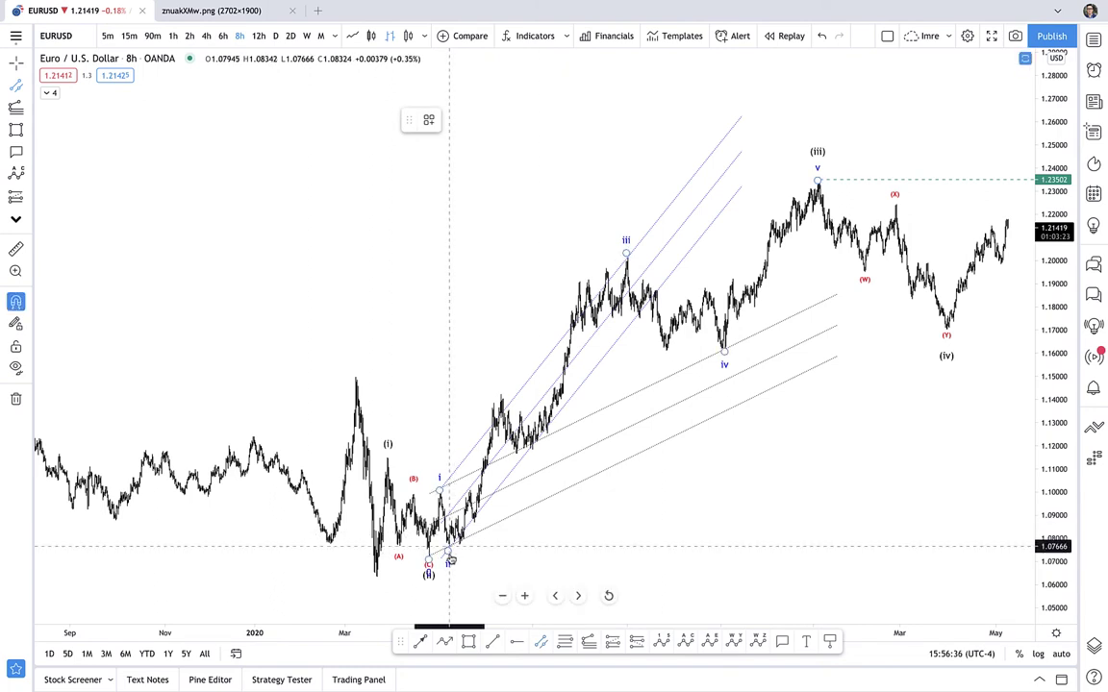
{"action": "left_click", "coordinate": [449, 547]}
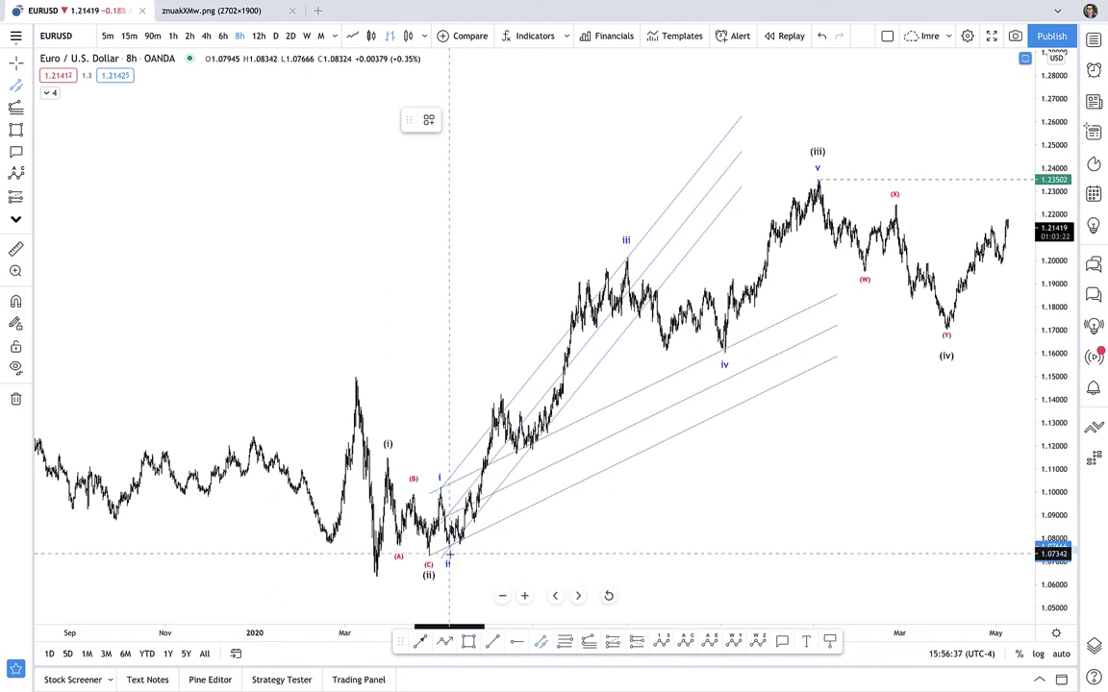
{"action": "left_click", "coordinate": [978, 171]}
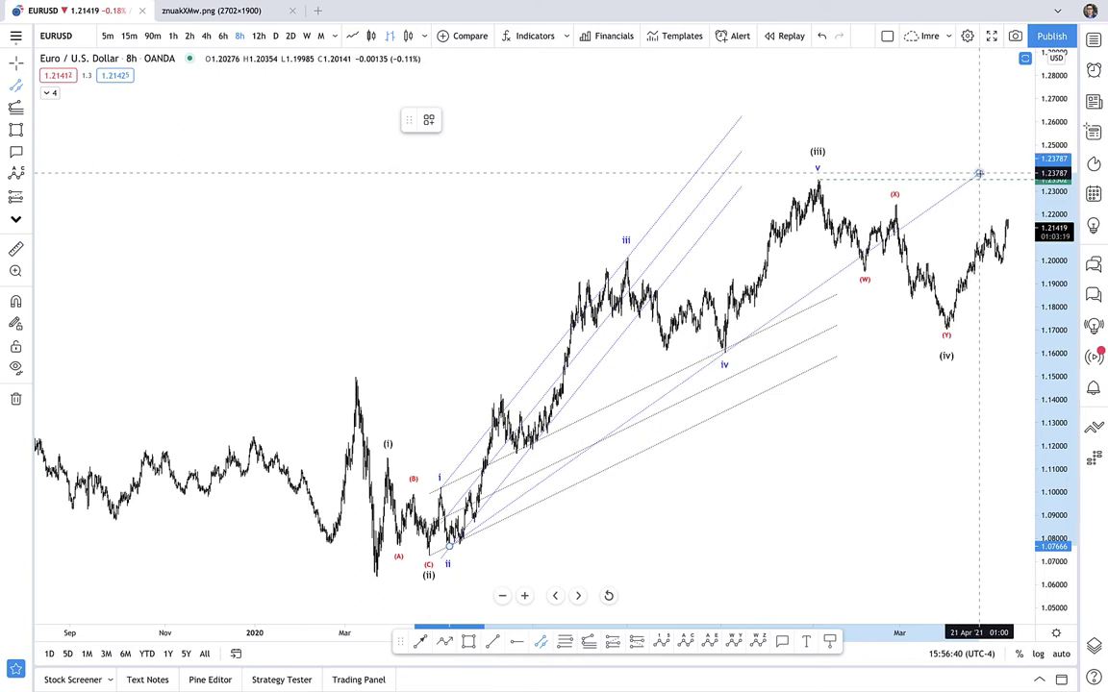
{"action": "left_click", "coordinate": [818, 122]}
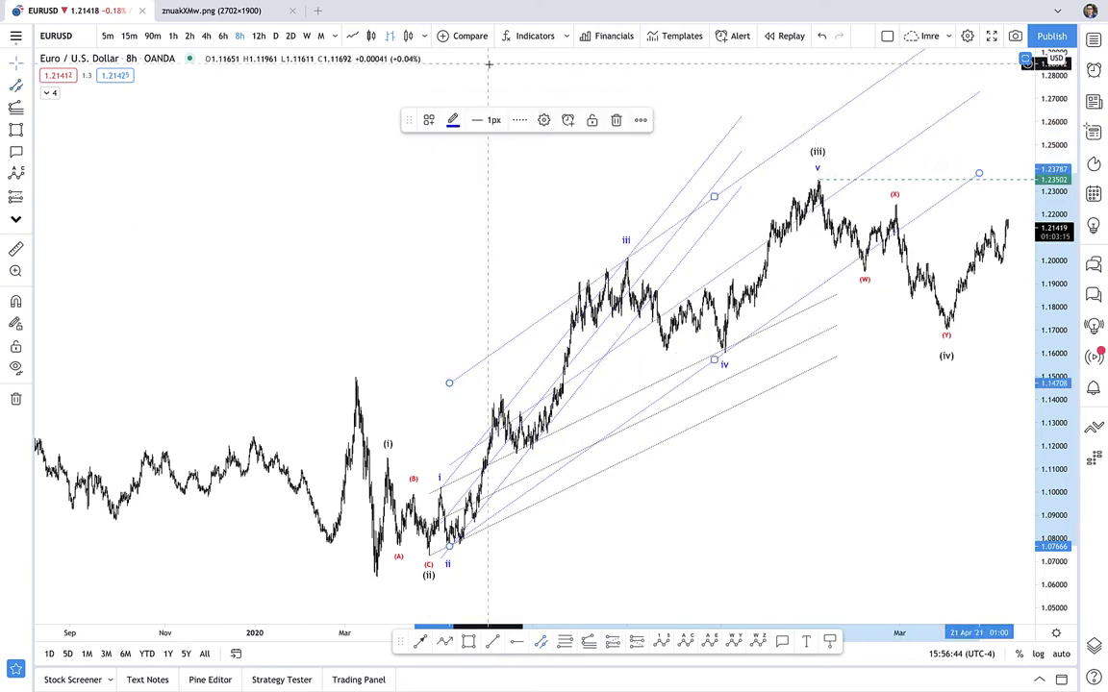
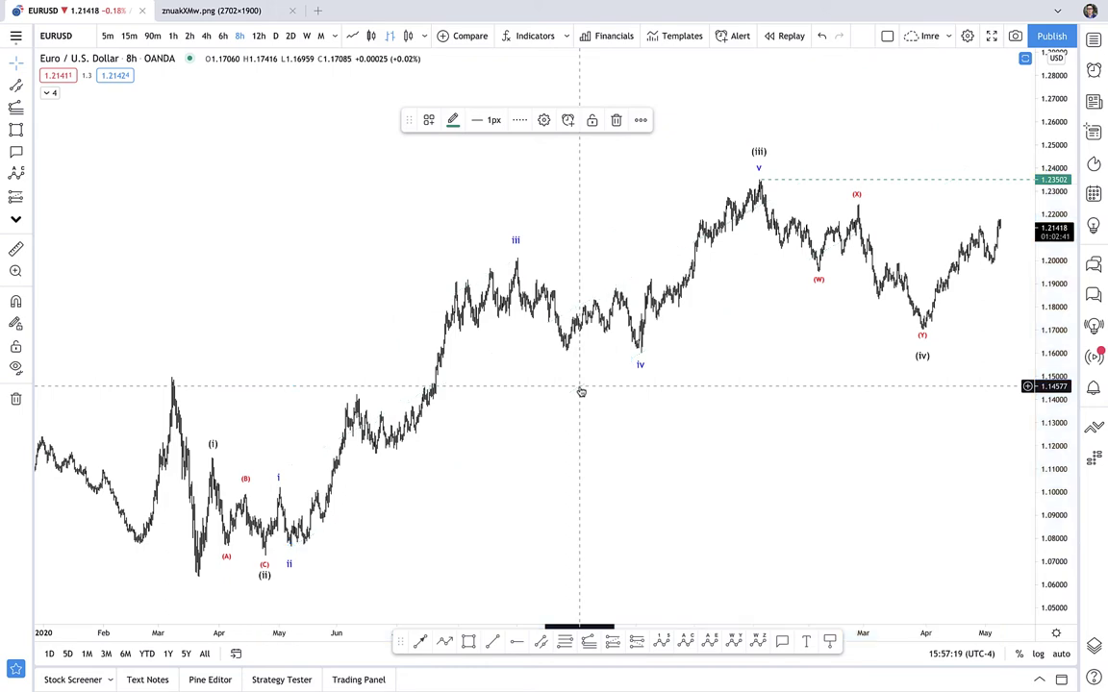
Step: Delete the selected green channel and leave the whole wave count in view
{"action": "key", "text": "Delete"}
{"action": "mouse_move", "coordinate": [493, 428]}
{"action": "left_mouse_down"}
{"action": "mouse_move", "coordinate": [676, 383]}
{"action": "mouse_move", "coordinate": [521, 403]}
{"action": "left_mouse_up"}
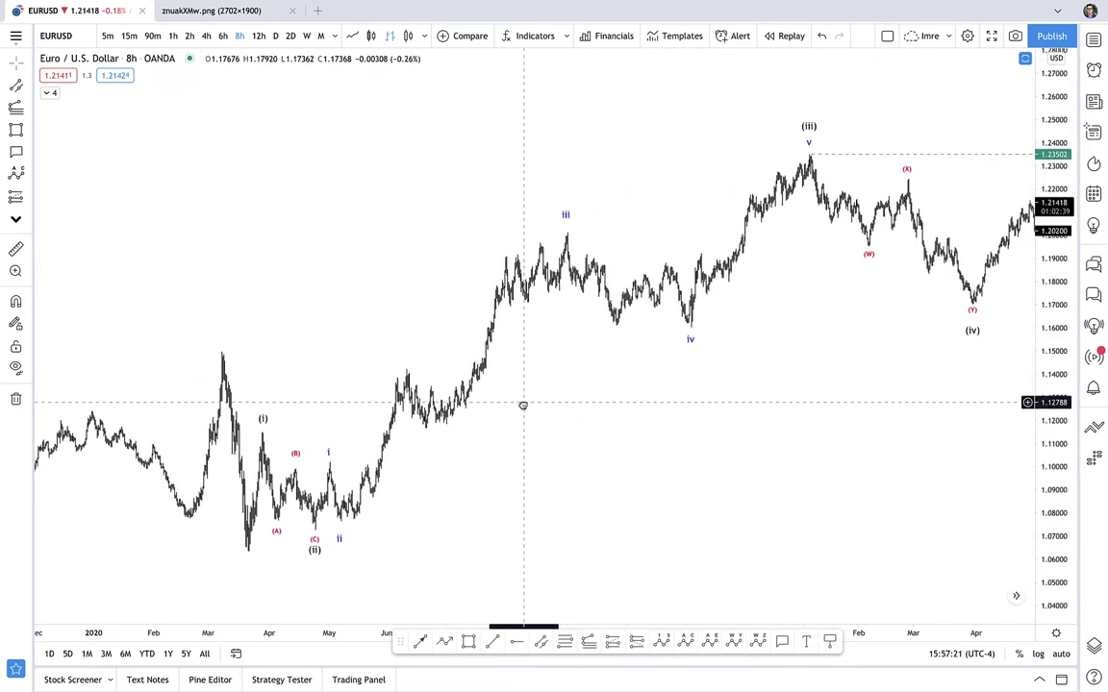
{"action": "left_click", "coordinate": [338, 534]}
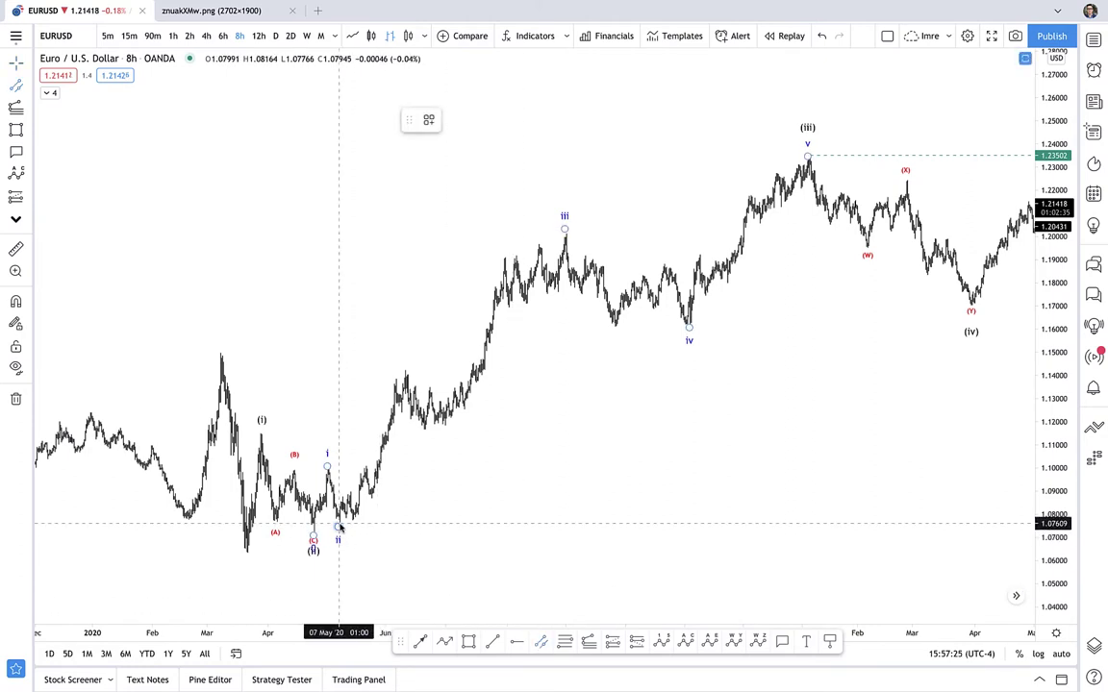
{"action": "left_click", "coordinate": [339, 527]}
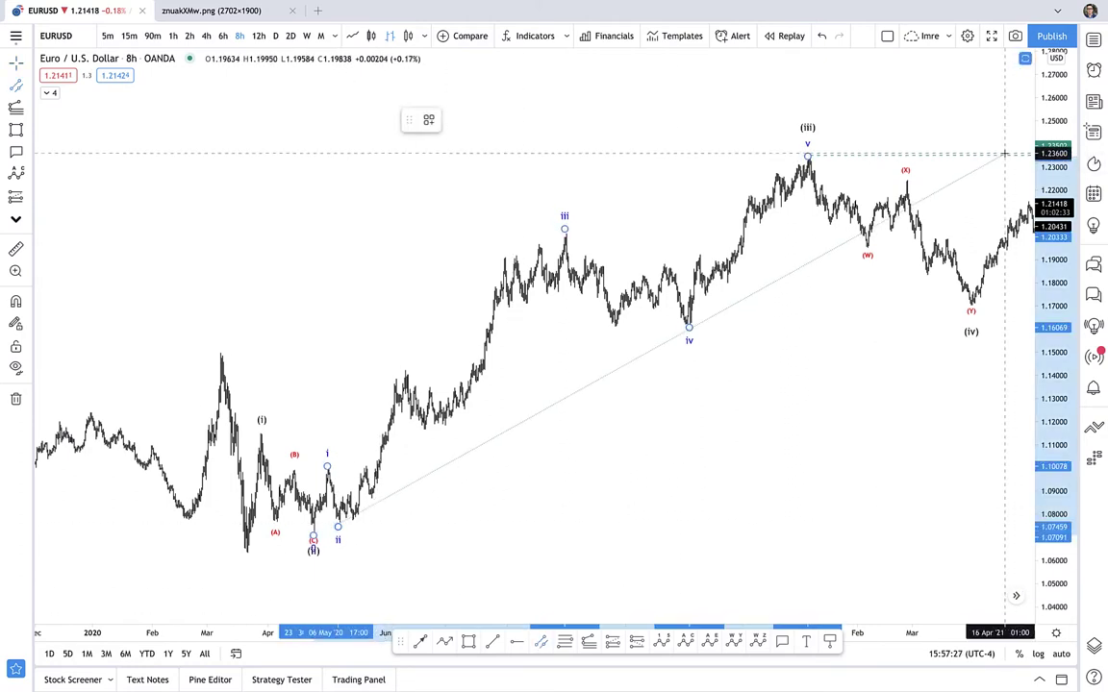
{"action": "key", "text": "Escape"}
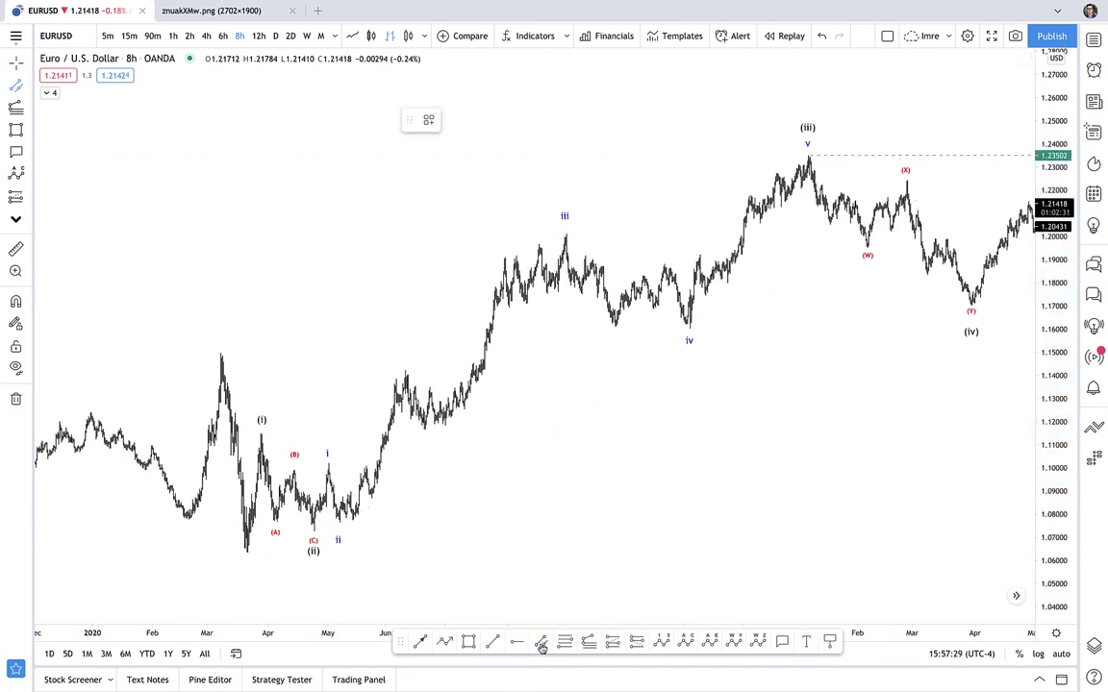
Step: Draw a green parallel channel from the (ii) low at 1.07272, raising its far end so the upper line runs through waves i and iv
{"action": "left_click", "coordinate": [315, 539]}
{"action": "left_click", "coordinate": [314, 539]}
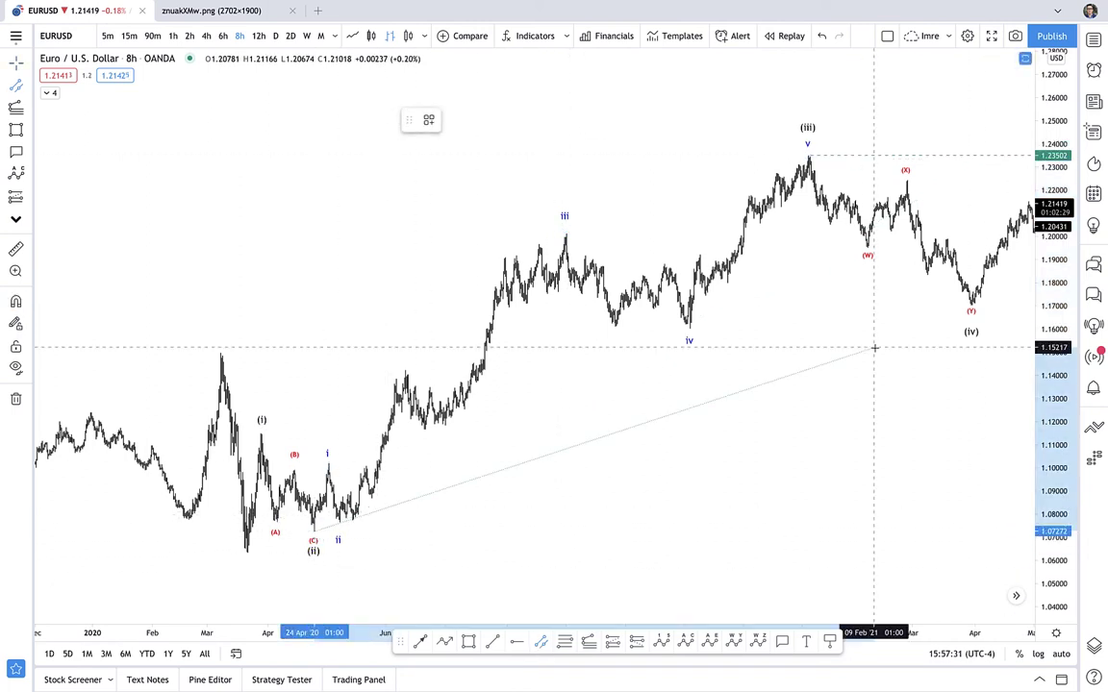
{"action": "left_click", "coordinate": [898, 370]}
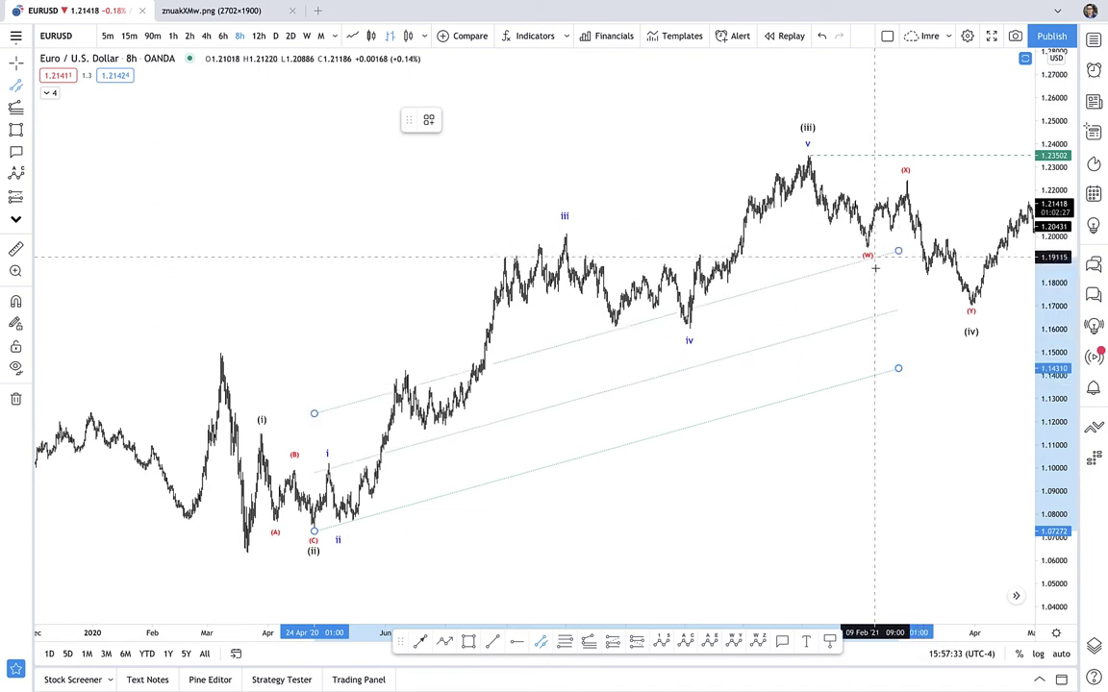
{"action": "left_click", "coordinate": [881, 312]}
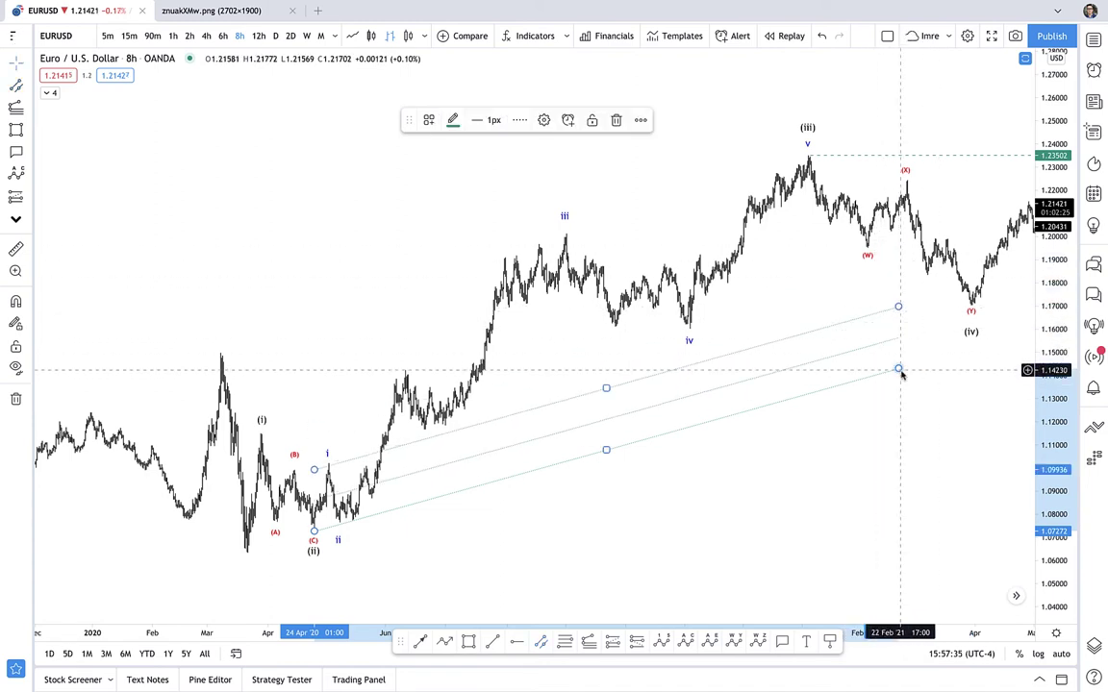
{"action": "mouse_move", "coordinate": [898, 368]}
{"action": "left_mouse_down"}
{"action": "mouse_move", "coordinate": [950, 297]}
{"action": "mouse_move", "coordinate": [972, 285]}
{"action": "left_mouse_up"}
{"action": "left_click", "coordinate": [923, 327]}
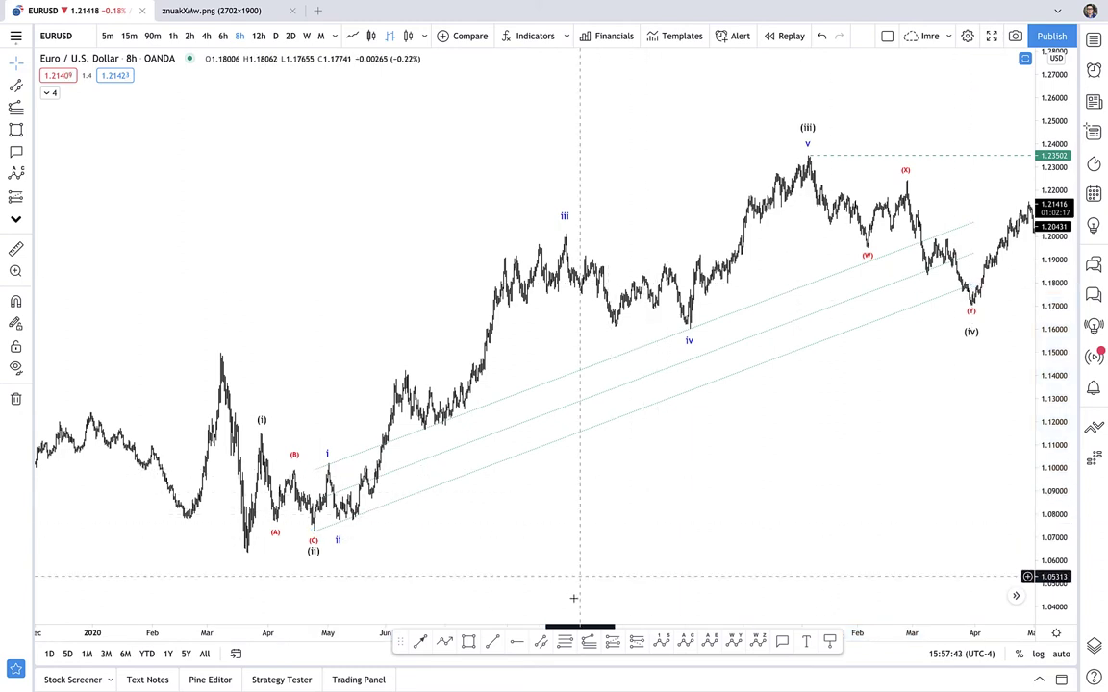
Step: Draw a Fibonacci retracement from the wave ii low at 1.07689 up to the wave iii high at about 1.2010
{"action": "left_click", "coordinate": [565, 641]}
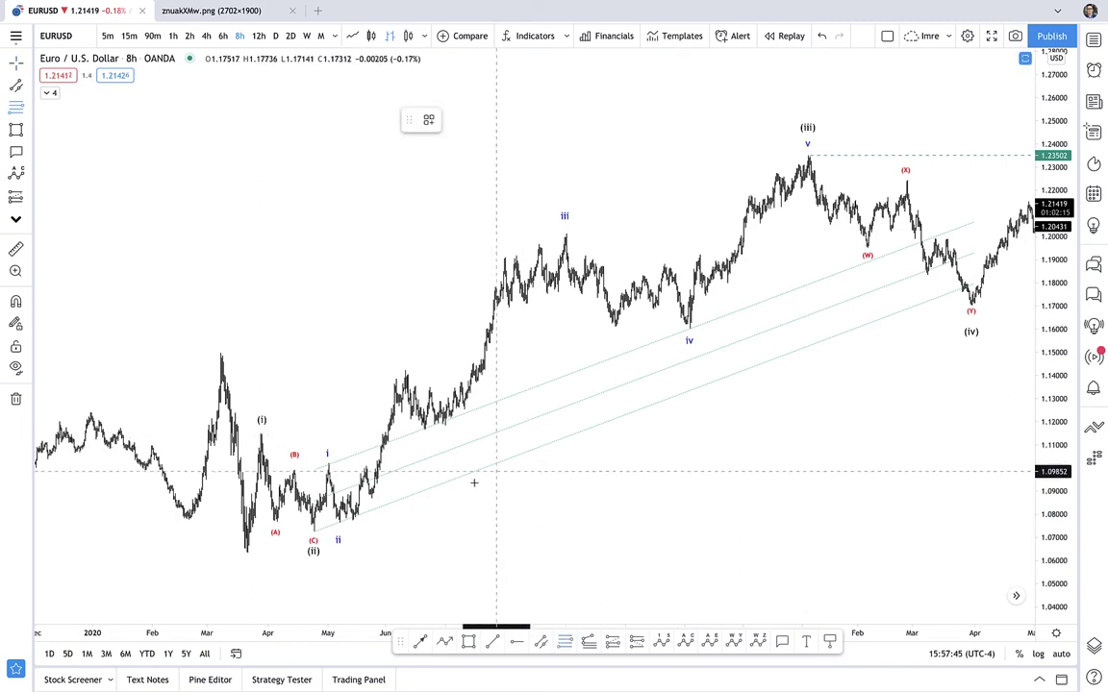
{"action": "left_click", "coordinate": [339, 522]}
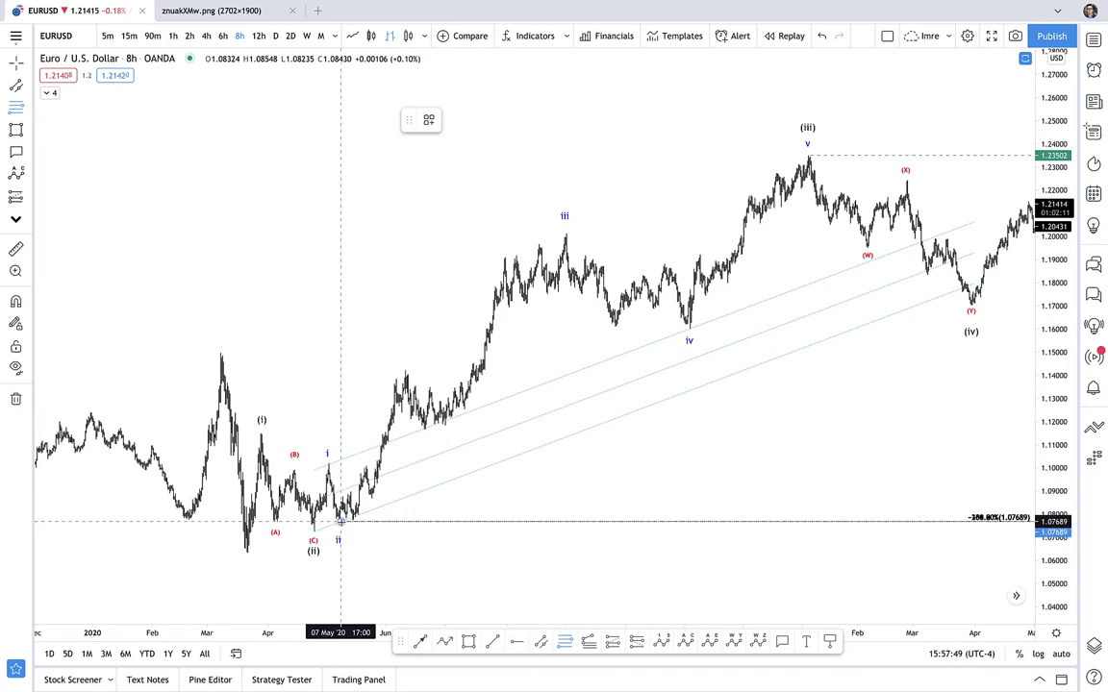
{"action": "left_click", "coordinate": [544, 234]}
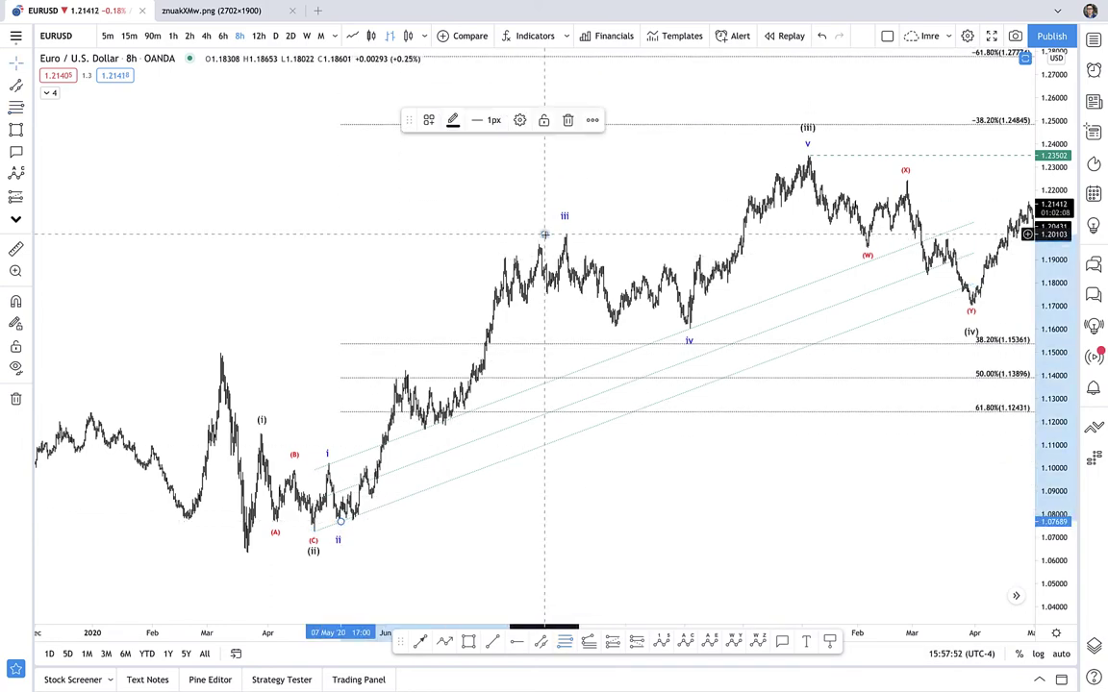
{"action": "left_click", "coordinate": [699, 338]}
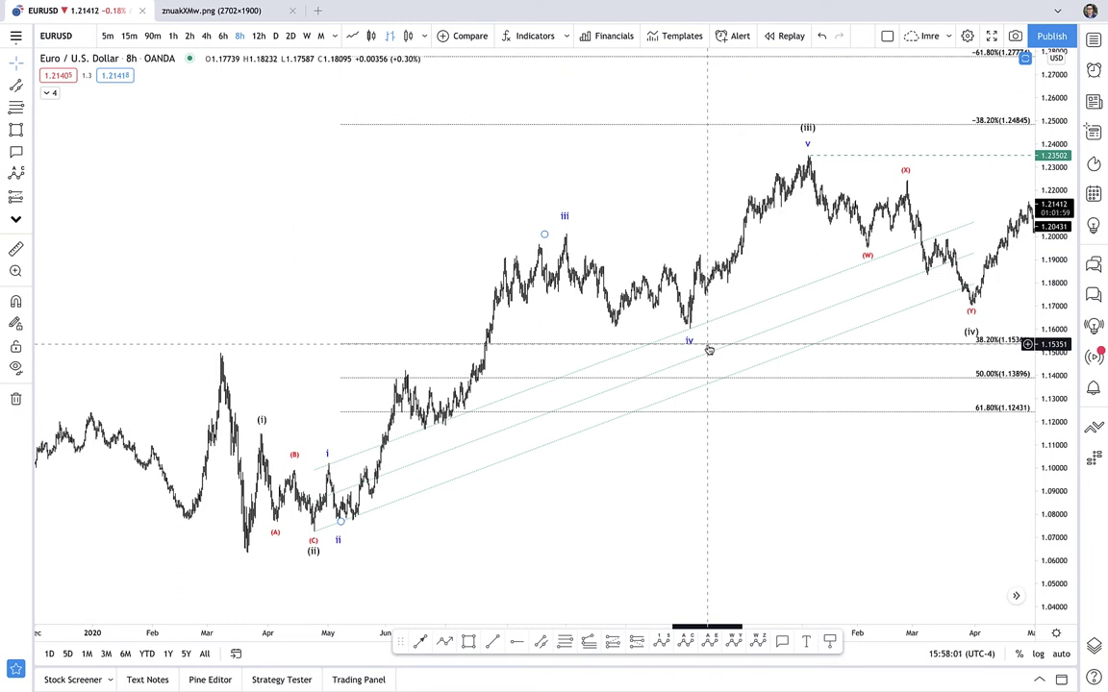
Step: Enable the 0.236 level on the Fibonacci retracement and apply the change
{"action": "double_click", "coordinate": [709, 350]}
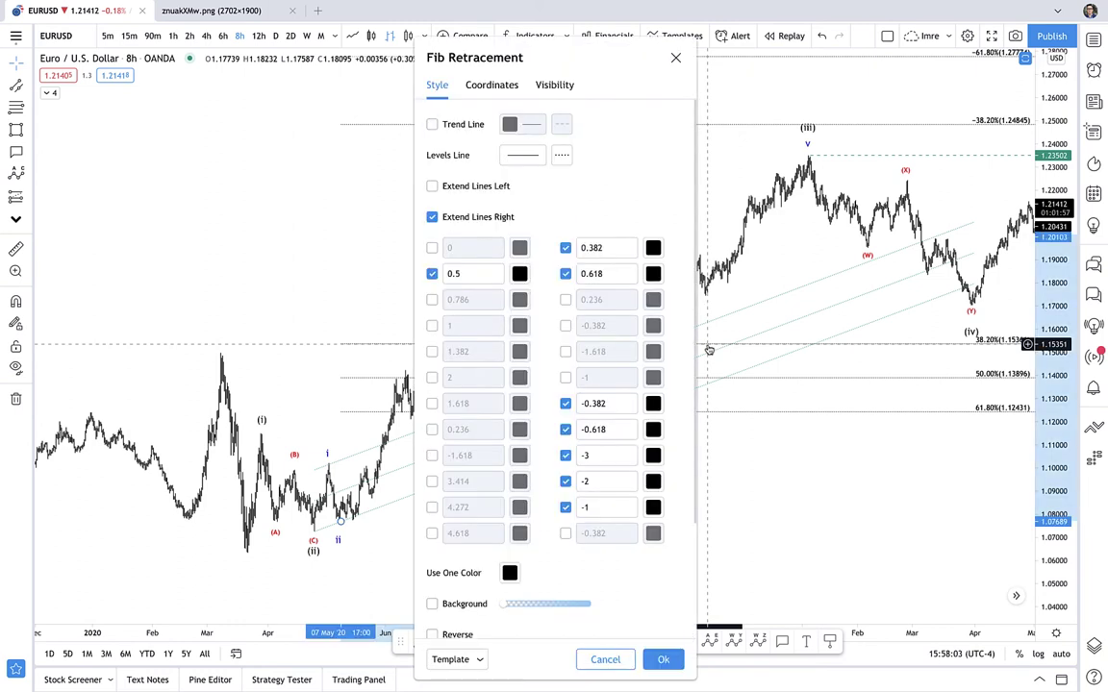
{"action": "left_click", "coordinate": [565, 300]}
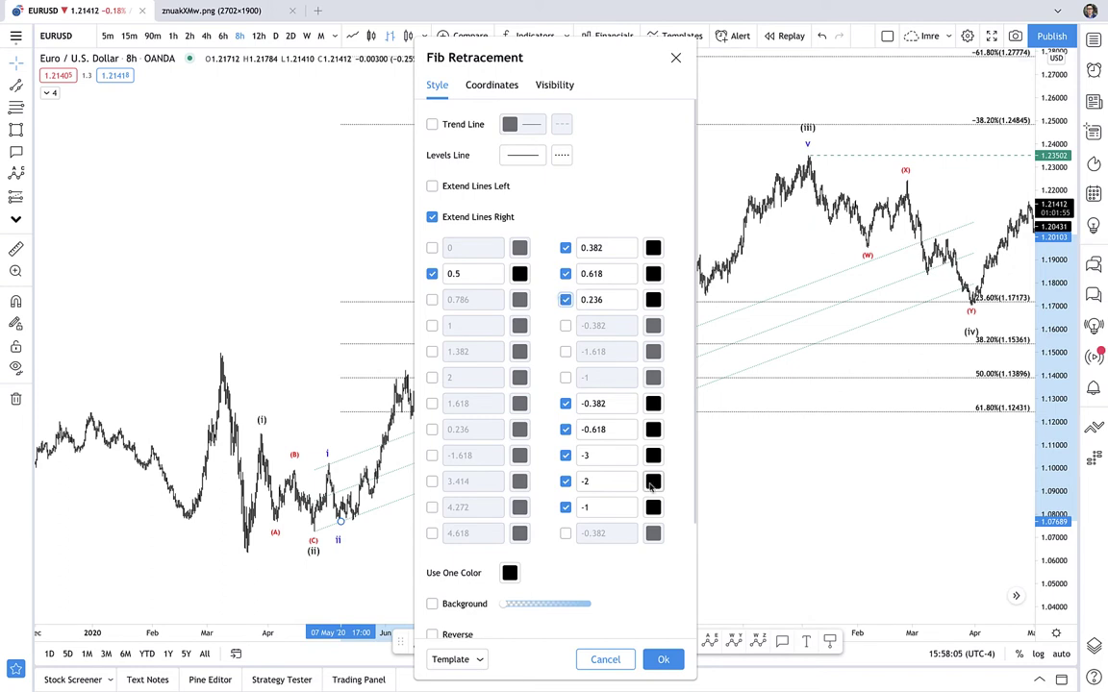
{"action": "left_click", "coordinate": [662, 659]}
{"action": "left_click", "coordinate": [677, 507]}
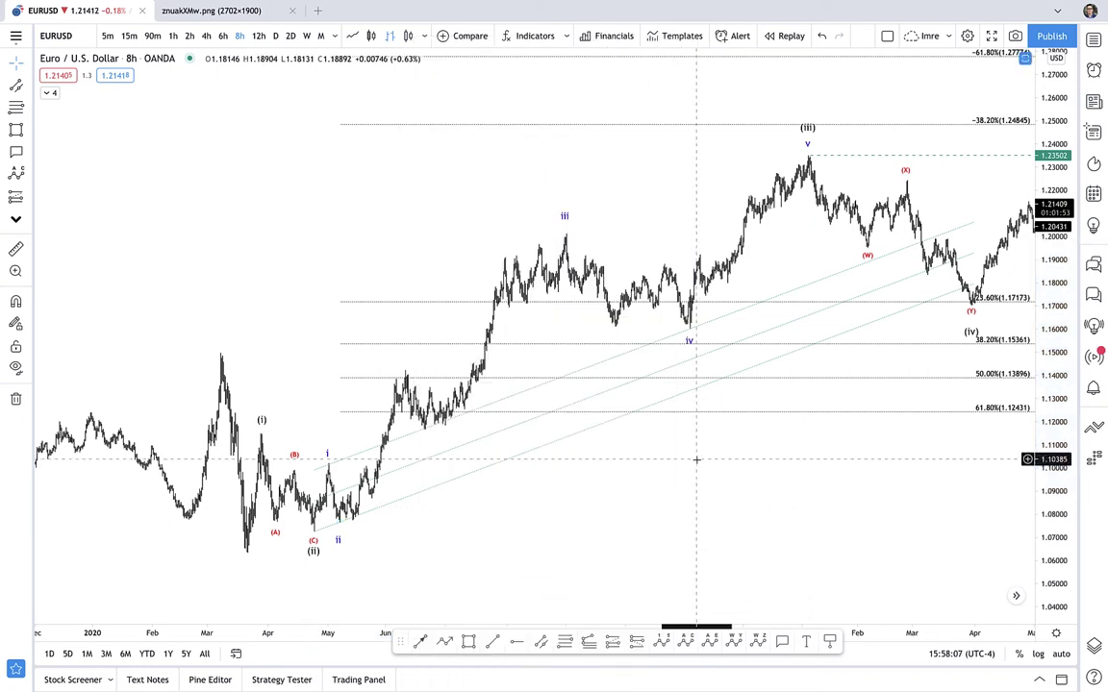
{"action": "left_click", "coordinate": [692, 330]}
{"action": "left_click", "coordinate": [672, 492]}
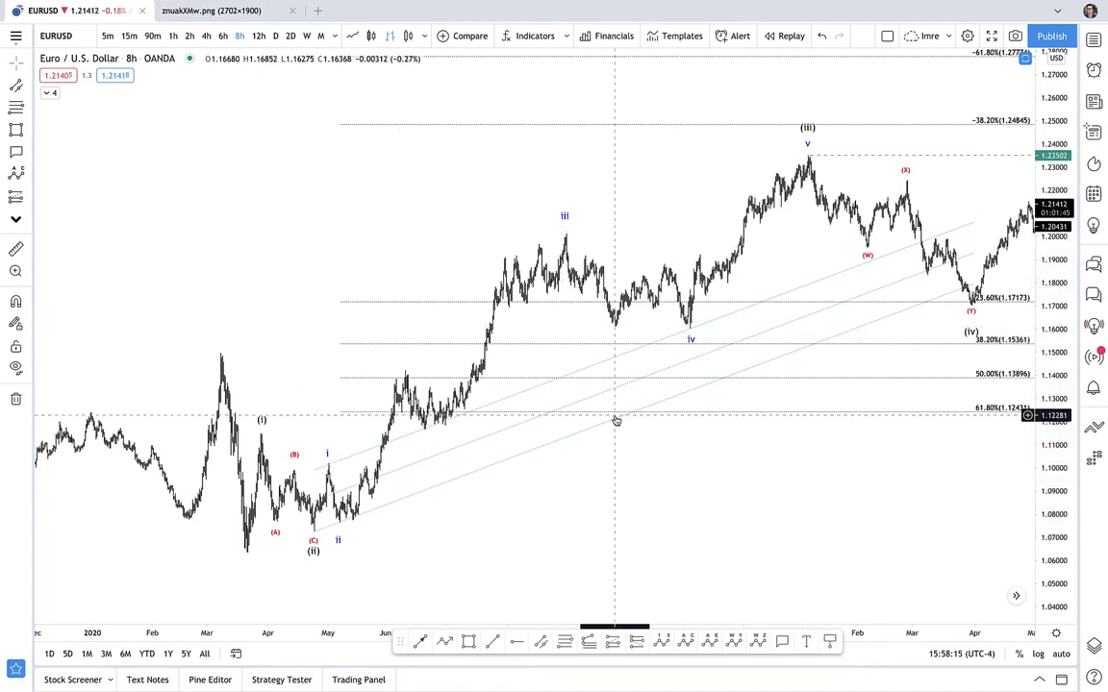
Step: Turn off the retracement's 0.236 level again and apply the setting
{"action": "left_click", "coordinate": [720, 306]}
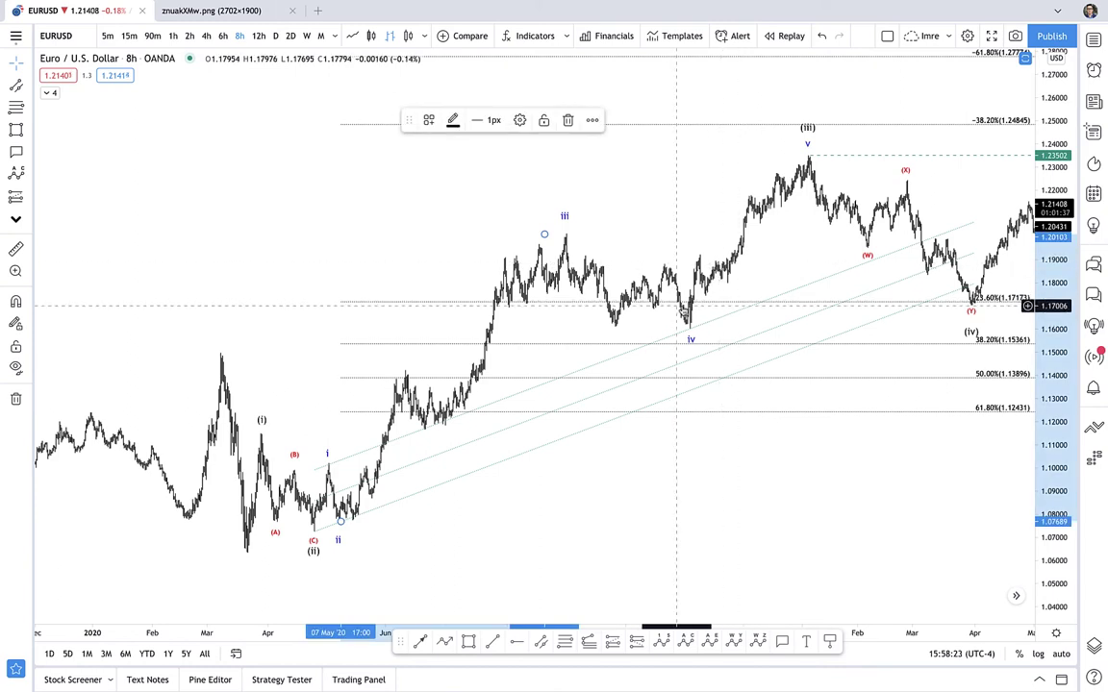
{"action": "double_click", "coordinate": [577, 305]}
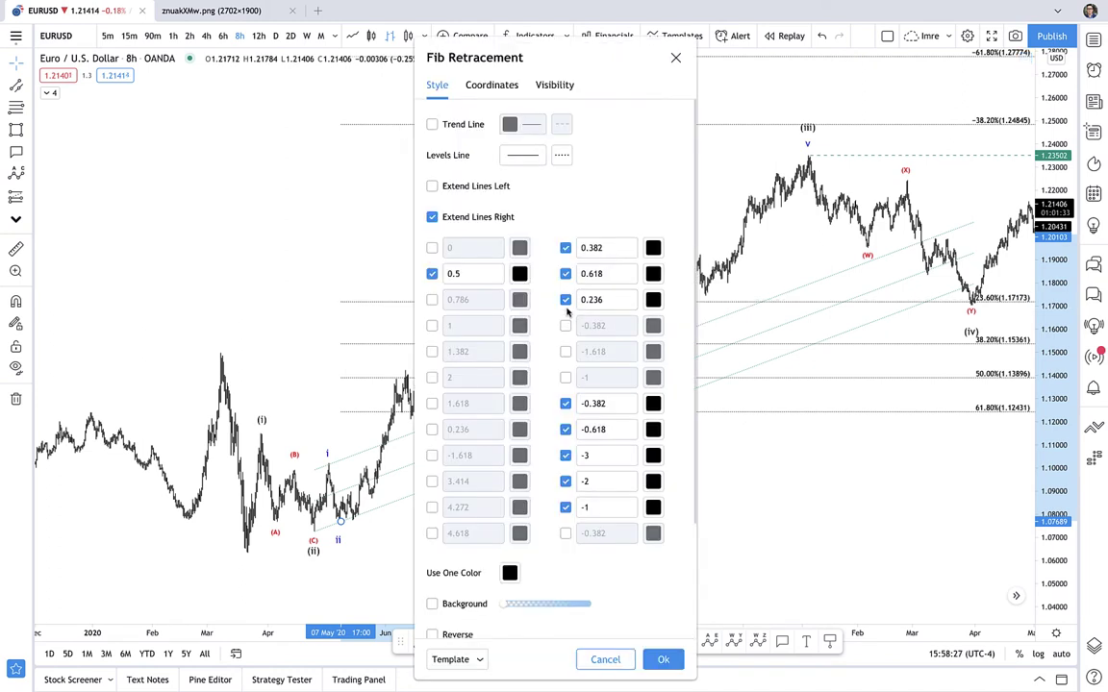
{"action": "left_click", "coordinate": [565, 299]}
{"action": "left_click", "coordinate": [674, 662]}
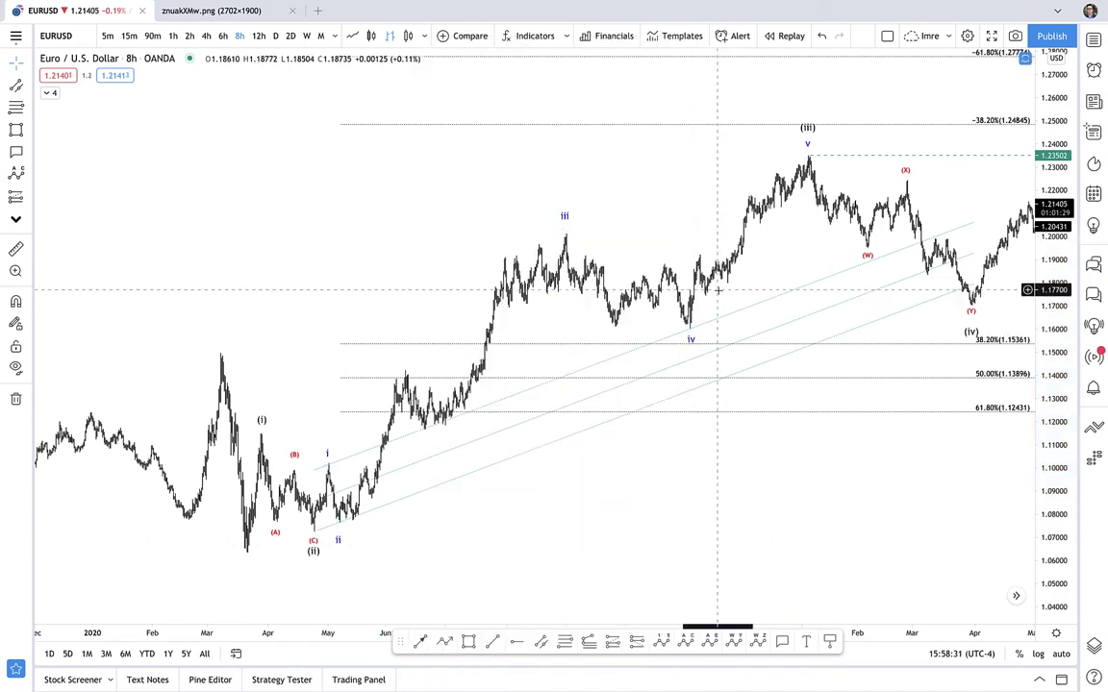
Step: Delete the Fibonacci retracement and the green parallel channel from the chart
{"action": "left_click", "coordinate": [607, 350]}
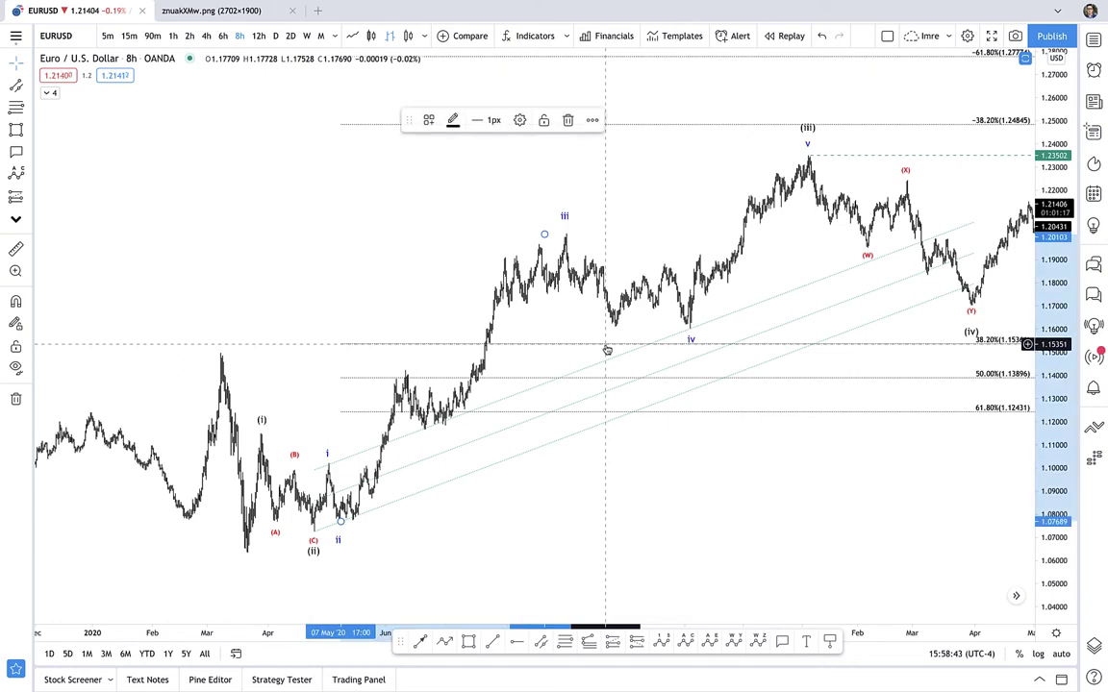
{"action": "key", "text": "Delete"}
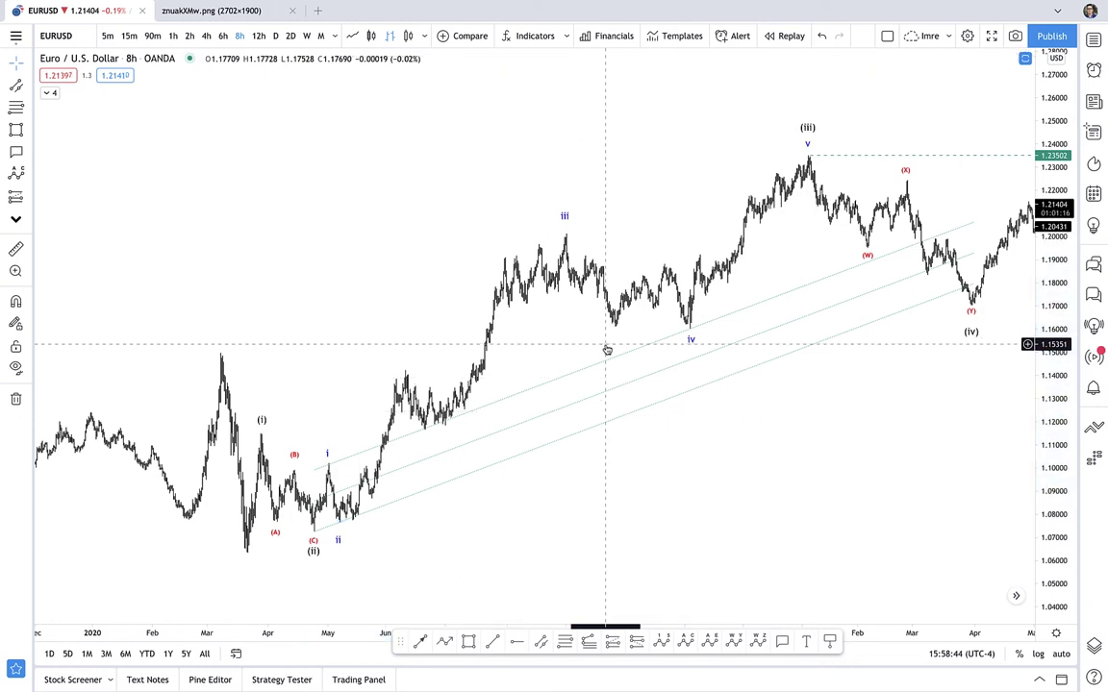
{"action": "left_click", "coordinate": [907, 251]}
{"action": "key", "text": "Delete"}
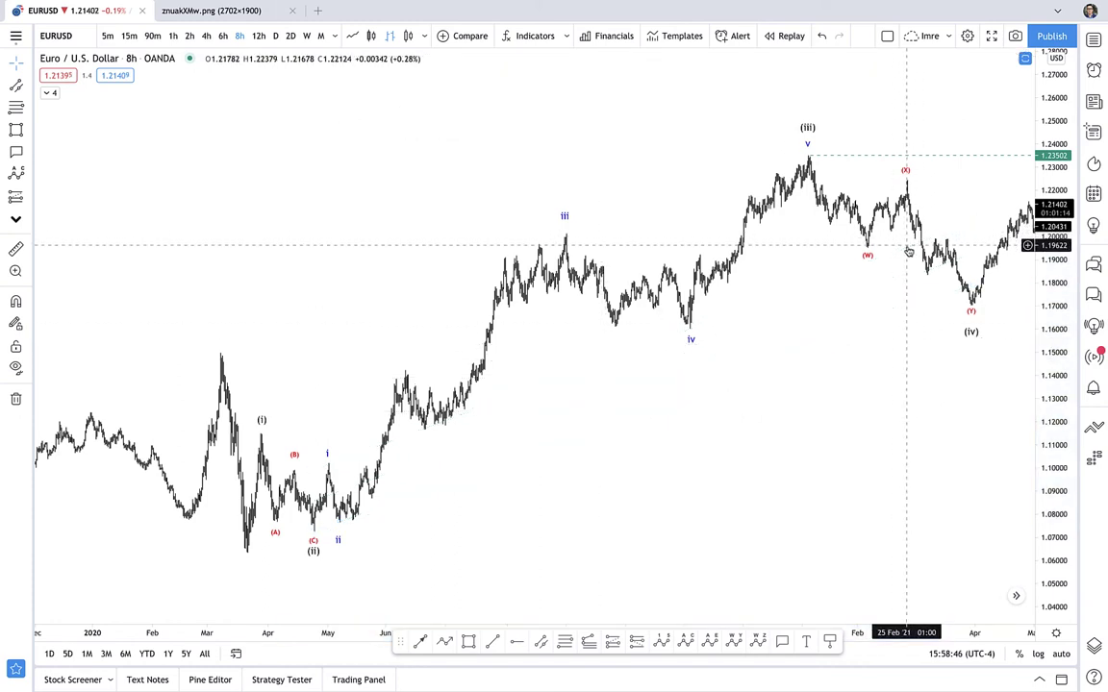
Step: Draw a parallel channel from the wave ii low at 1.07663 through wave iv to 1.22772, with its upper line touching wave iii
{"action": "left_click", "coordinate": [540, 642]}
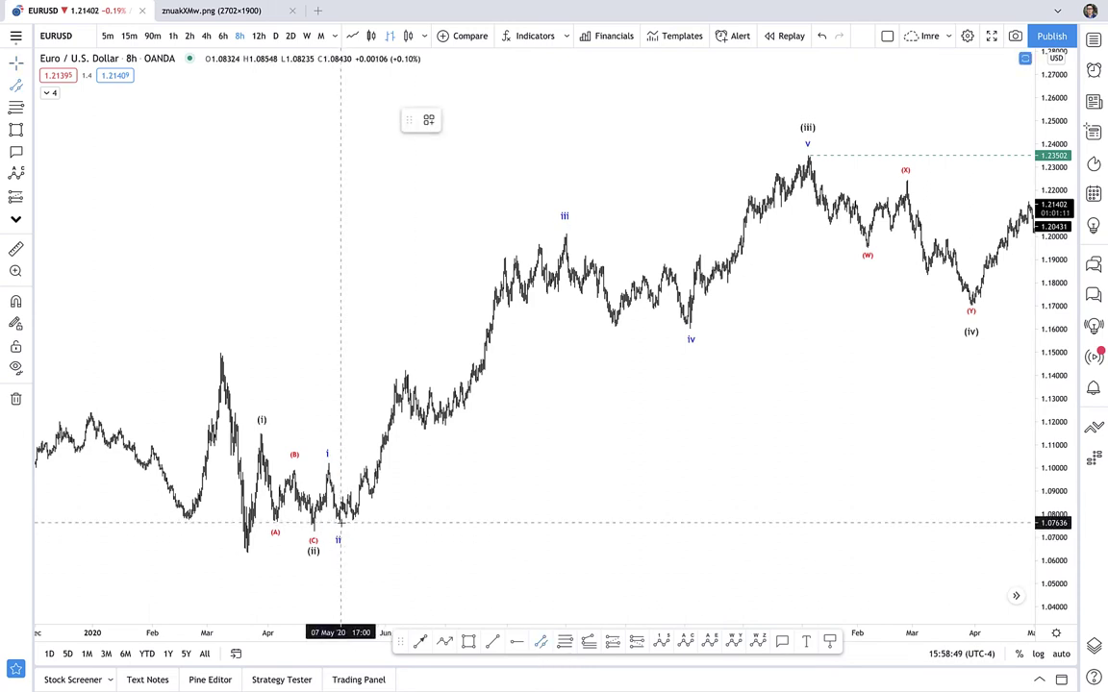
{"action": "left_click", "coordinate": [338, 524]}
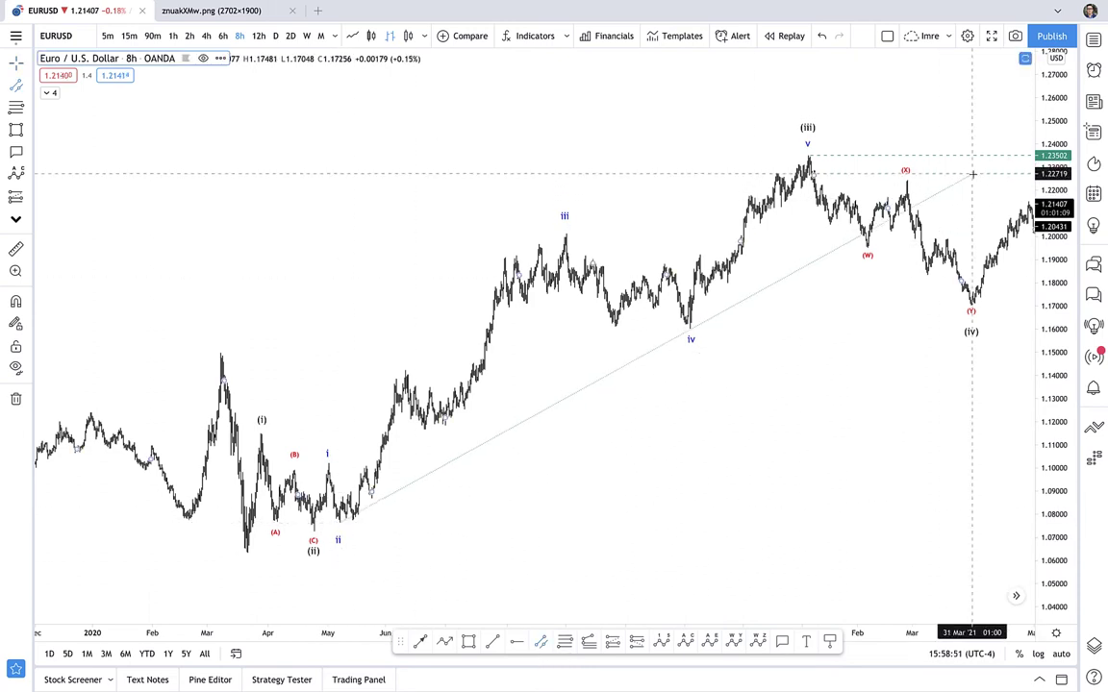
{"action": "left_click", "coordinate": [973, 173]}
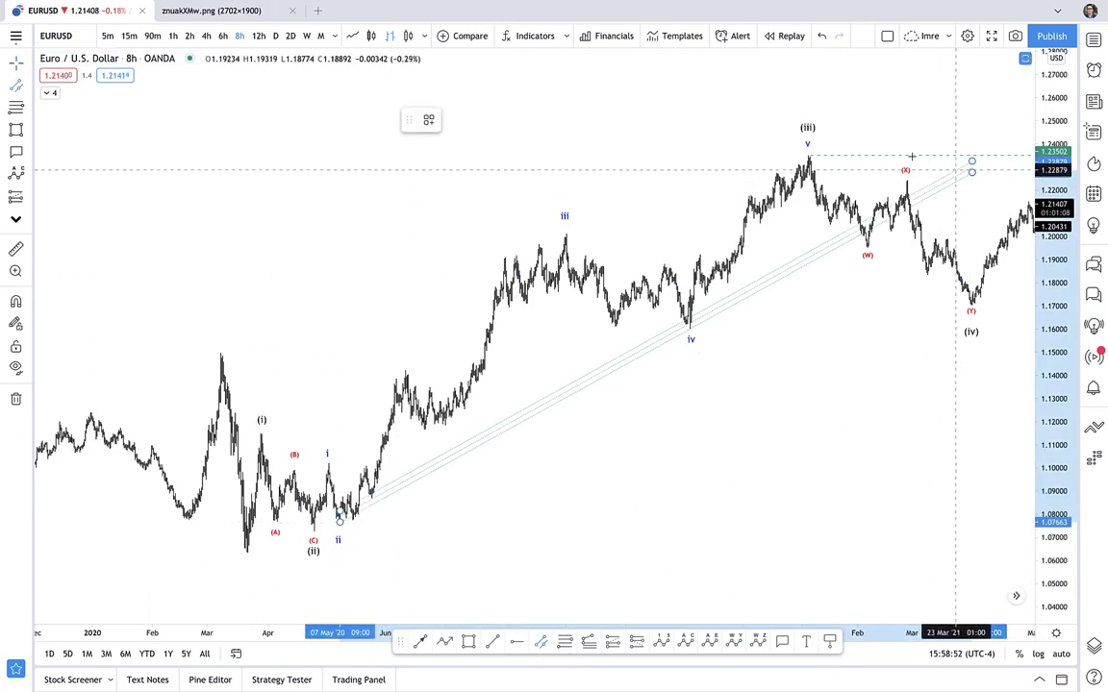
{"action": "left_click", "coordinate": [805, 100]}
{"action": "left_click", "coordinate": [566, 596]}
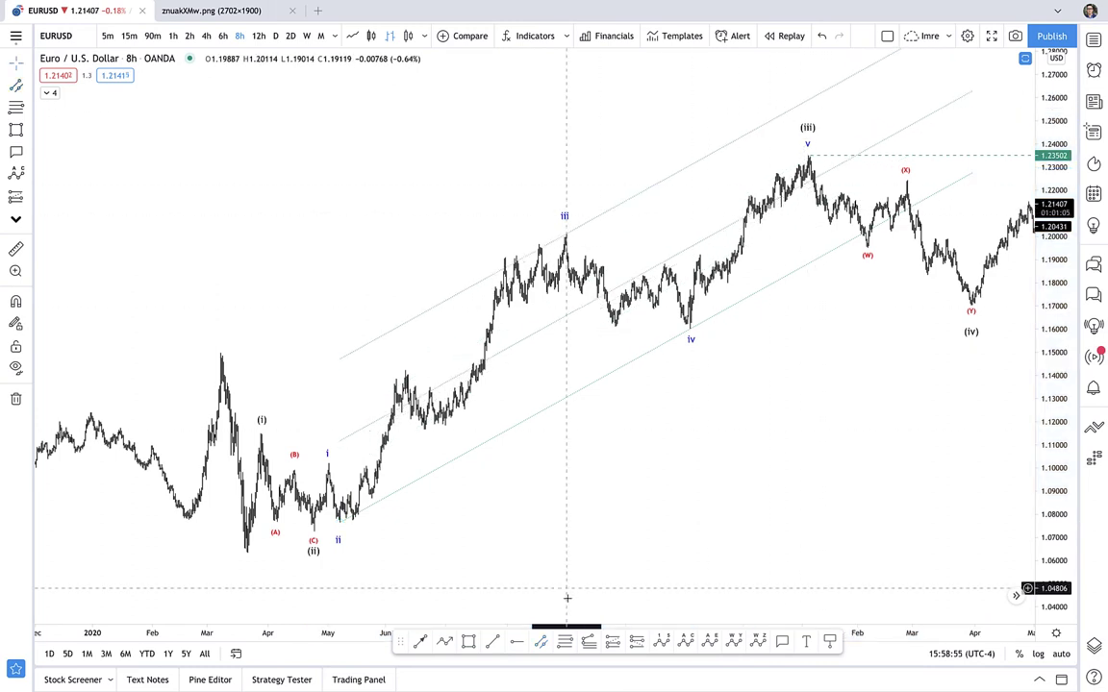
Step: Draw a trend-based Fibonacci extension from the (ii) low at 1.07235 to the wave iii high at 1.20103 and the wave iv low
{"action": "key", "text": "alt+f"}
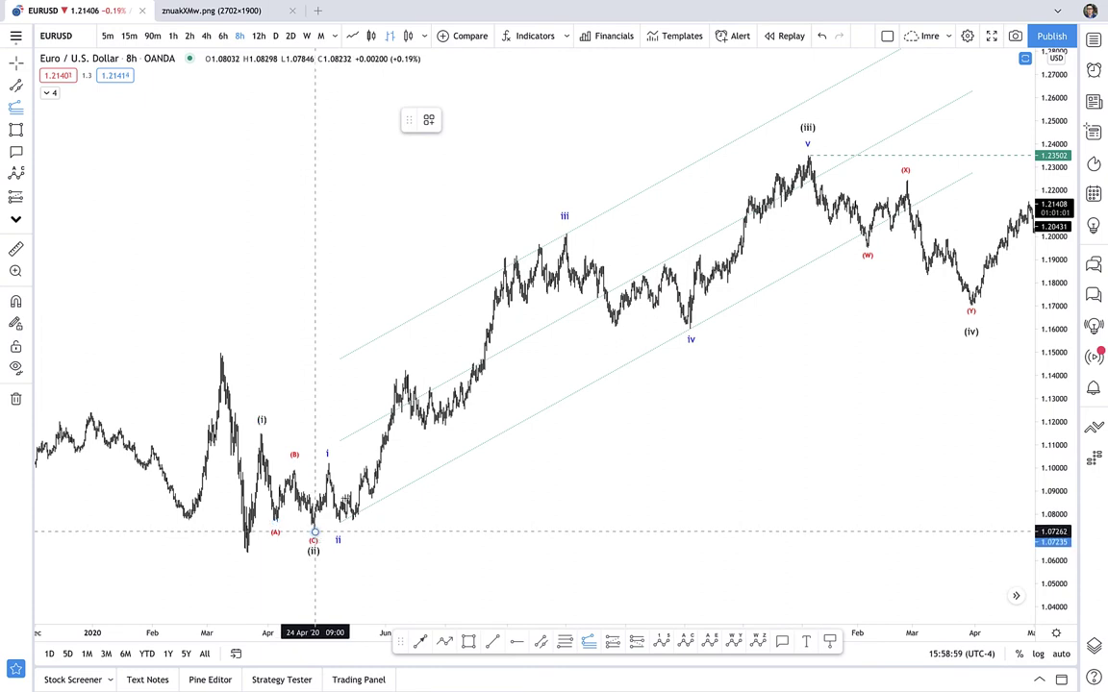
{"action": "left_click", "coordinate": [314, 531]}
{"action": "left_click", "coordinate": [566, 234]}
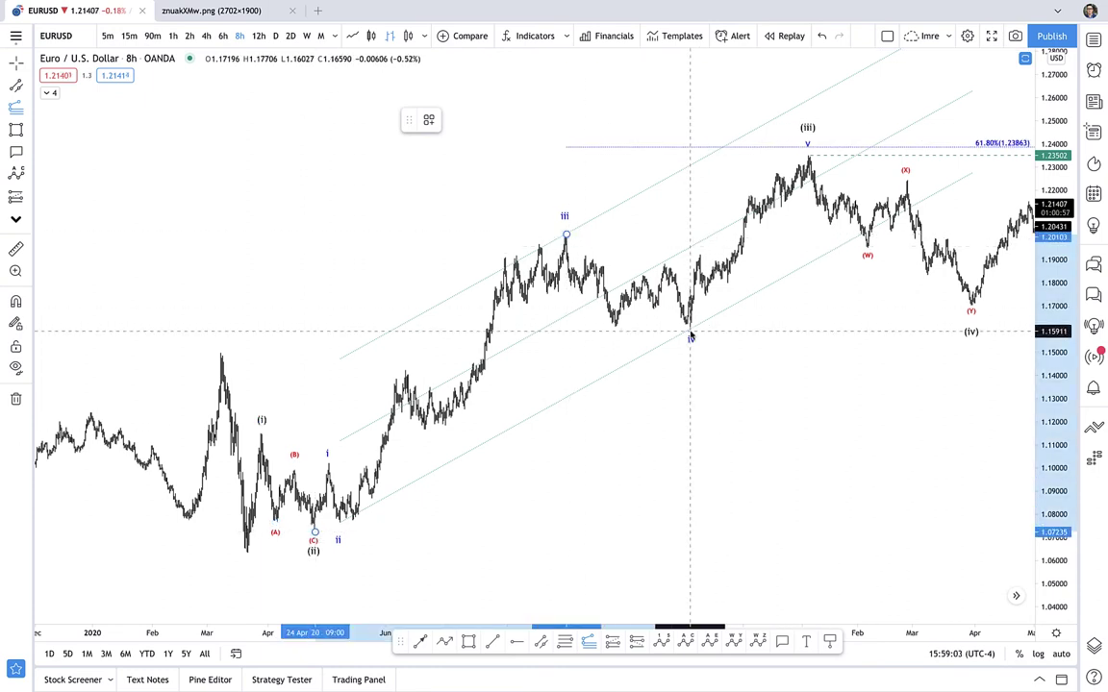
{"action": "left_click", "coordinate": [689, 334]}
{"action": "left_click", "coordinate": [820, 308]}
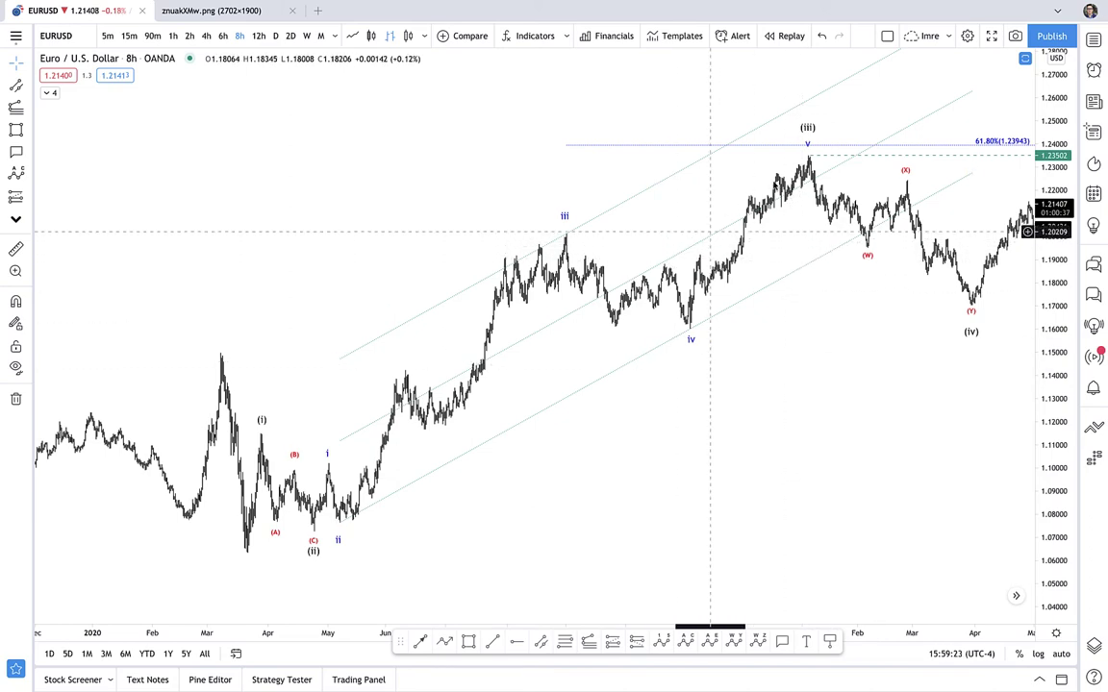
Step: Examine how wave v ends relative to the channel and the 61.8% extension, briefly showing the oscillator pane beneath the price
{"action": "scroll", "coordinate": [833, 165], "scroll_direction": "up", "scroll_amount": 2}
{"action": "scroll", "coordinate": [833, 166], "scroll_direction": "up", "scroll_amount": 1}
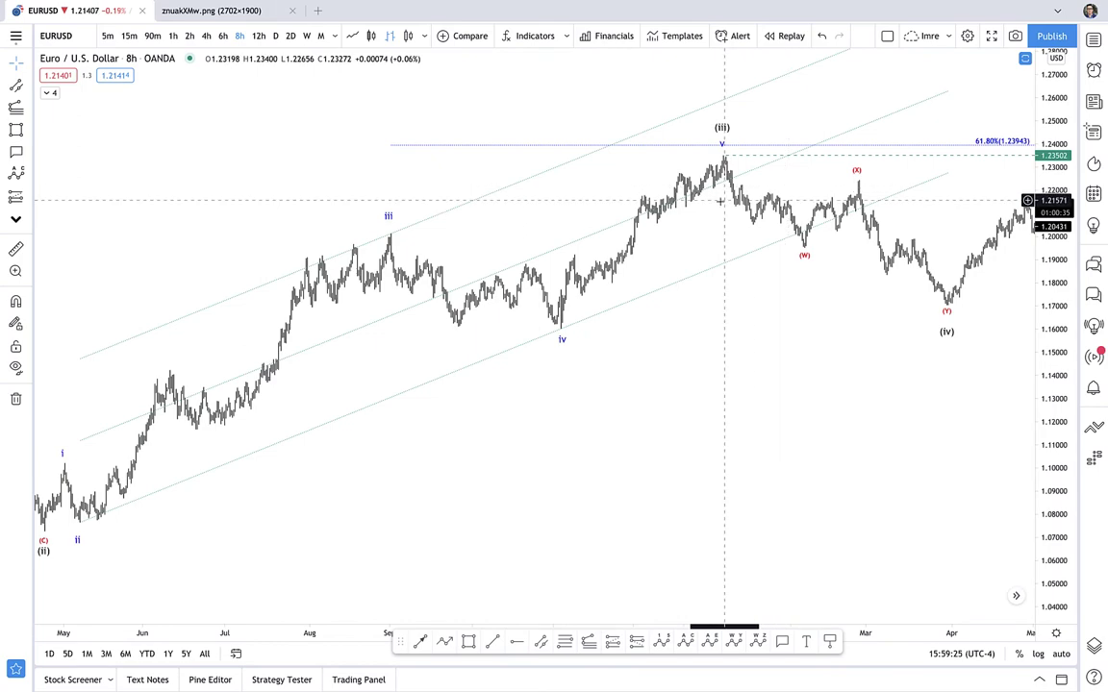
{"action": "key", "text": "ctrl+z"}
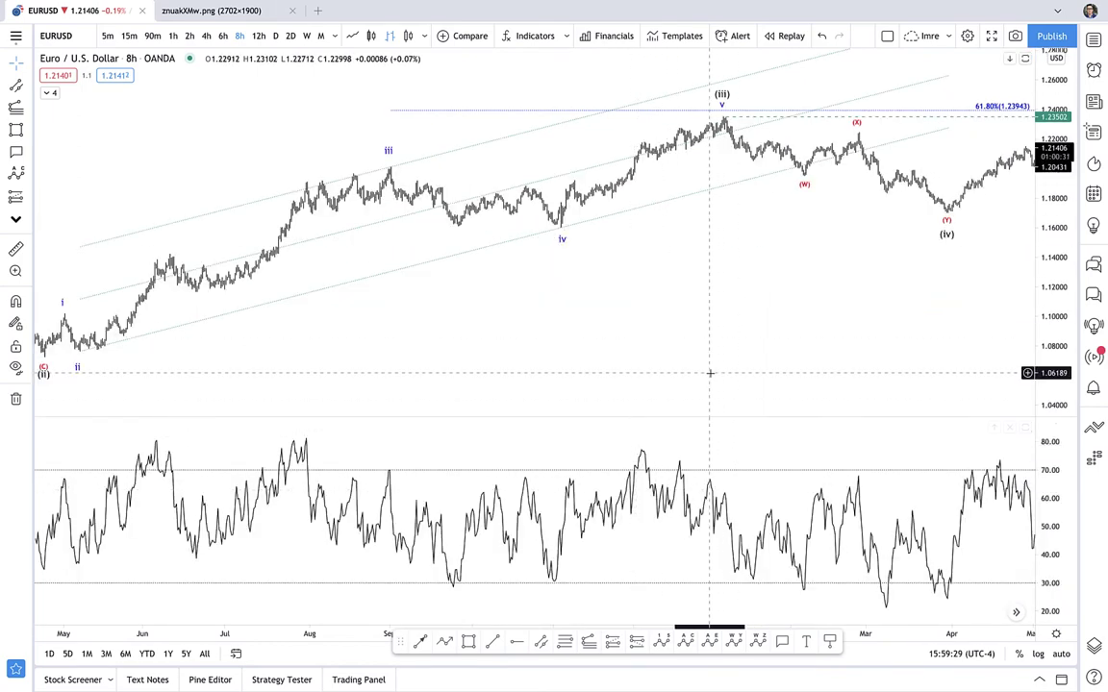
{"action": "key", "text": "ctrl+z"}
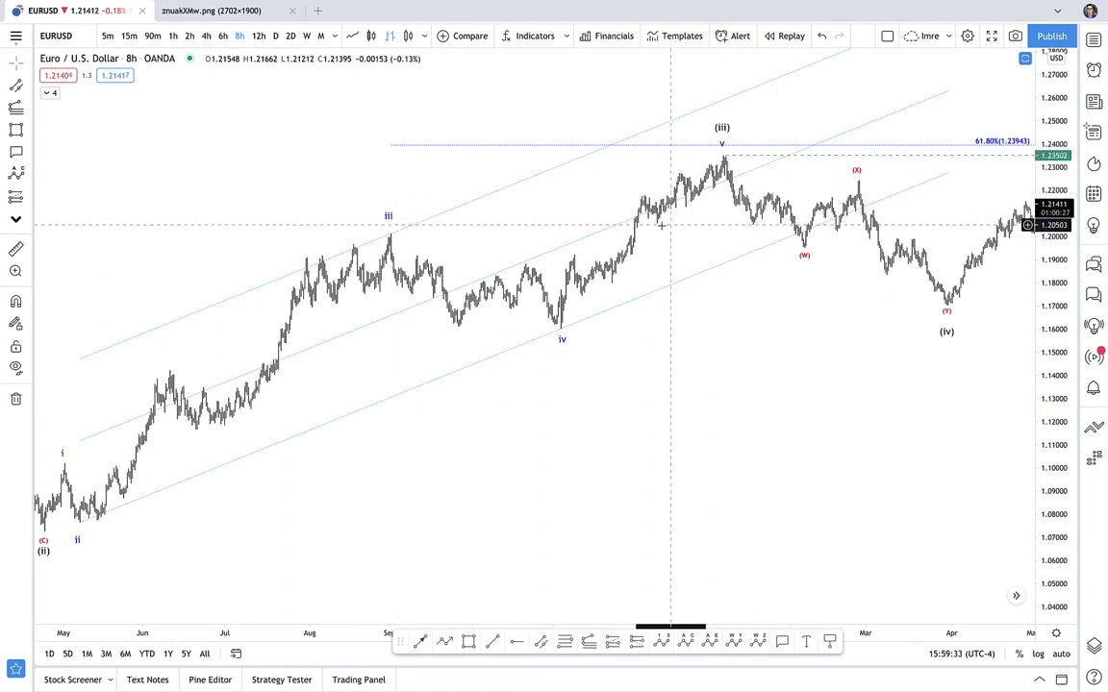
{"action": "left_click", "coordinate": [761, 170]}
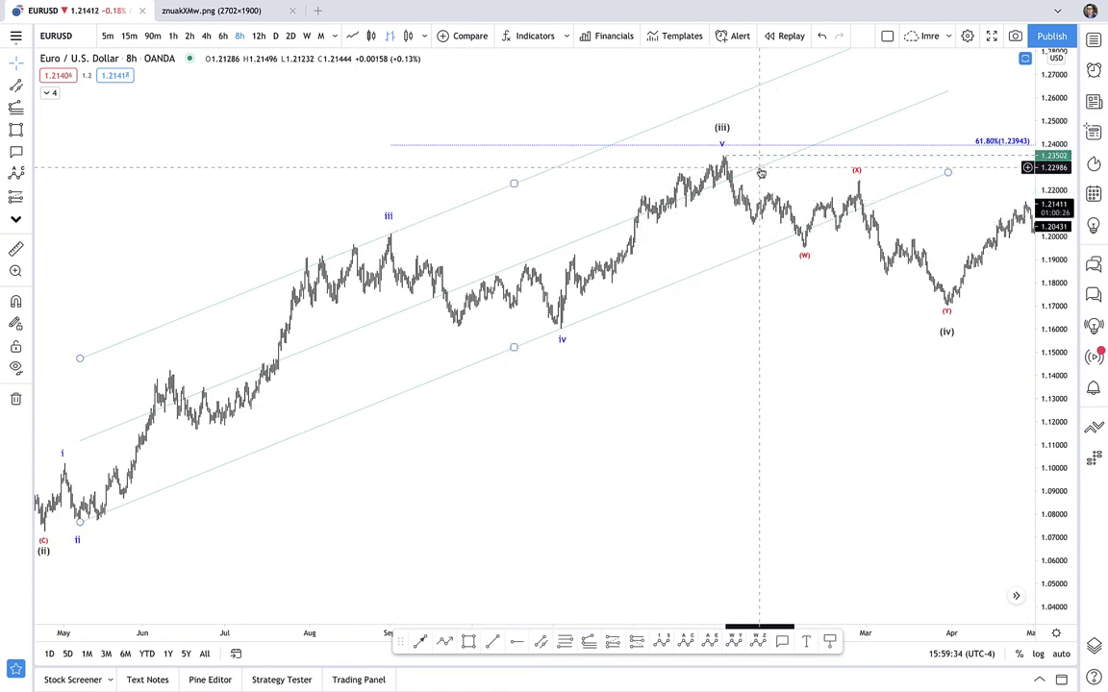
{"action": "left_click", "coordinate": [789, 131]}
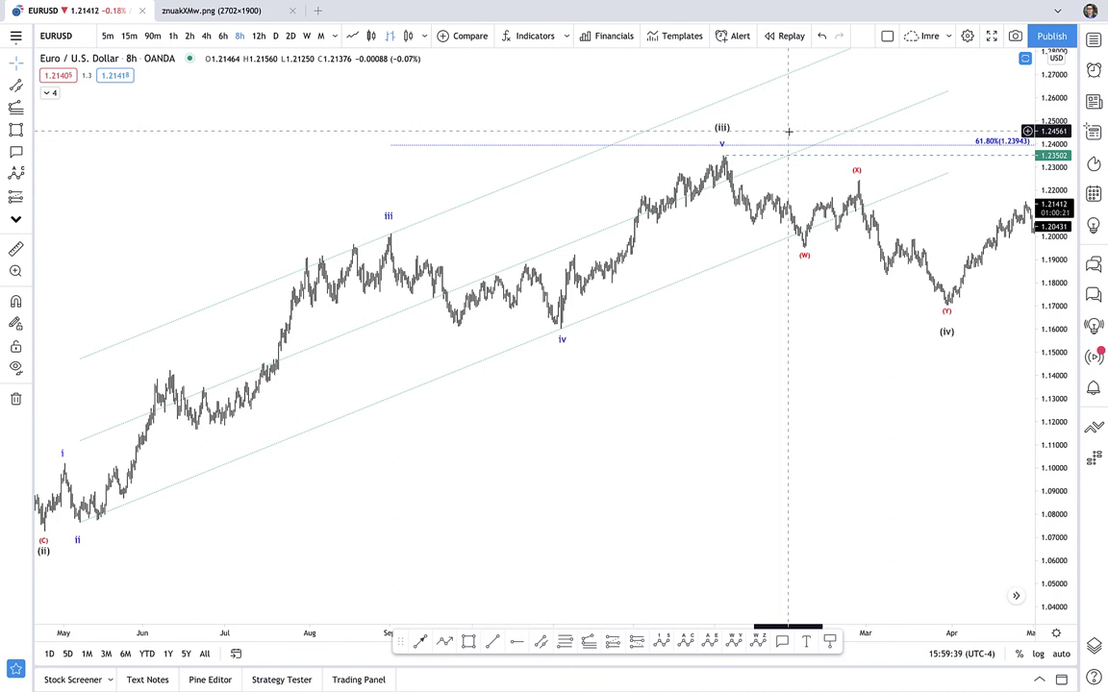
{"action": "scroll", "coordinate": [441, 288], "scroll_direction": "down", "scroll_amount": 2}
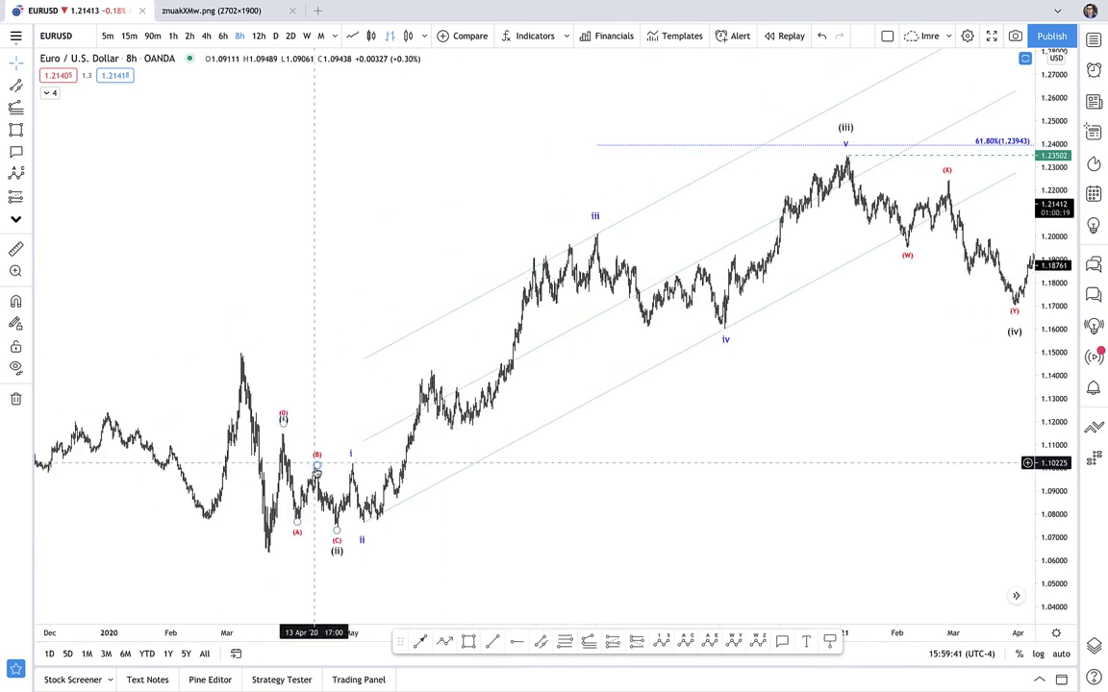
{"action": "scroll", "coordinate": [604, 191], "scroll_direction": "up", "scroll_amount": 3}
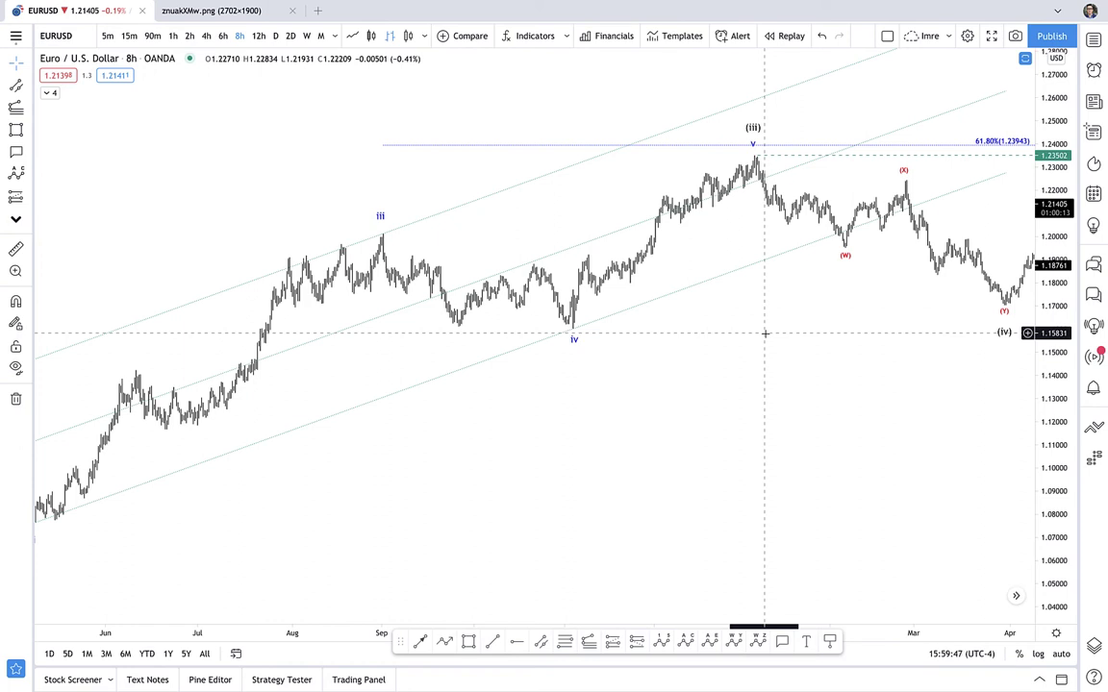
Step: Delete the wave ii–iv parallel channel and the 61.8% Fibonacci extension
{"action": "left_click", "coordinate": [711, 285]}
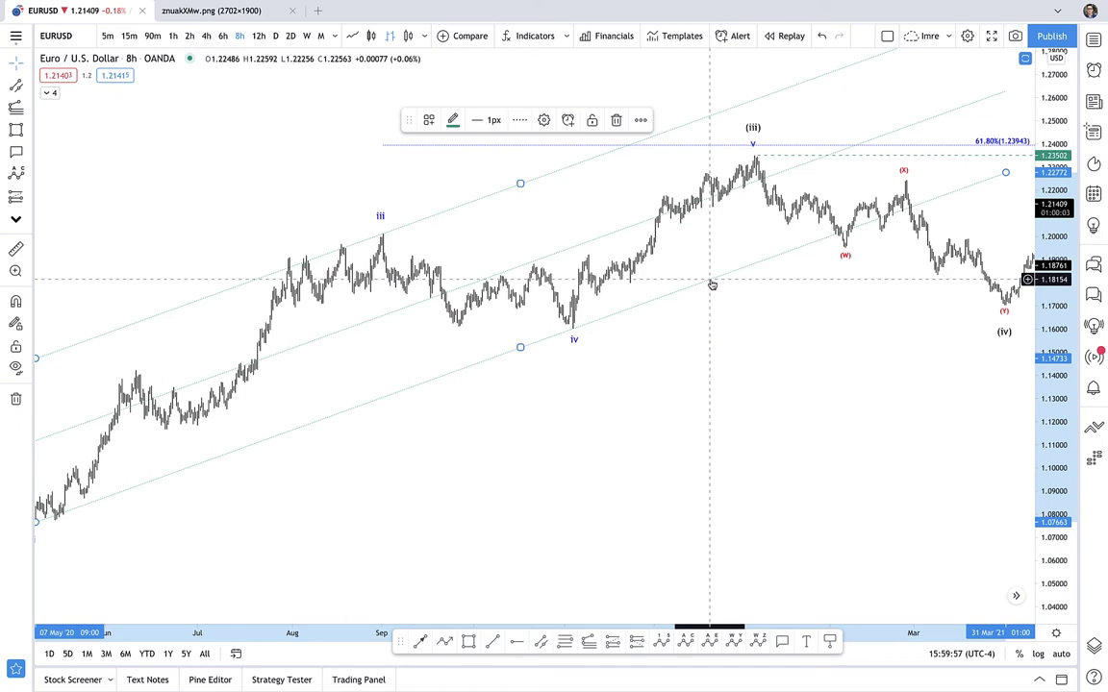
{"action": "key", "text": "Delete"}
{"action": "left_click", "coordinate": [684, 151]}
{"action": "key", "text": "Delete"}
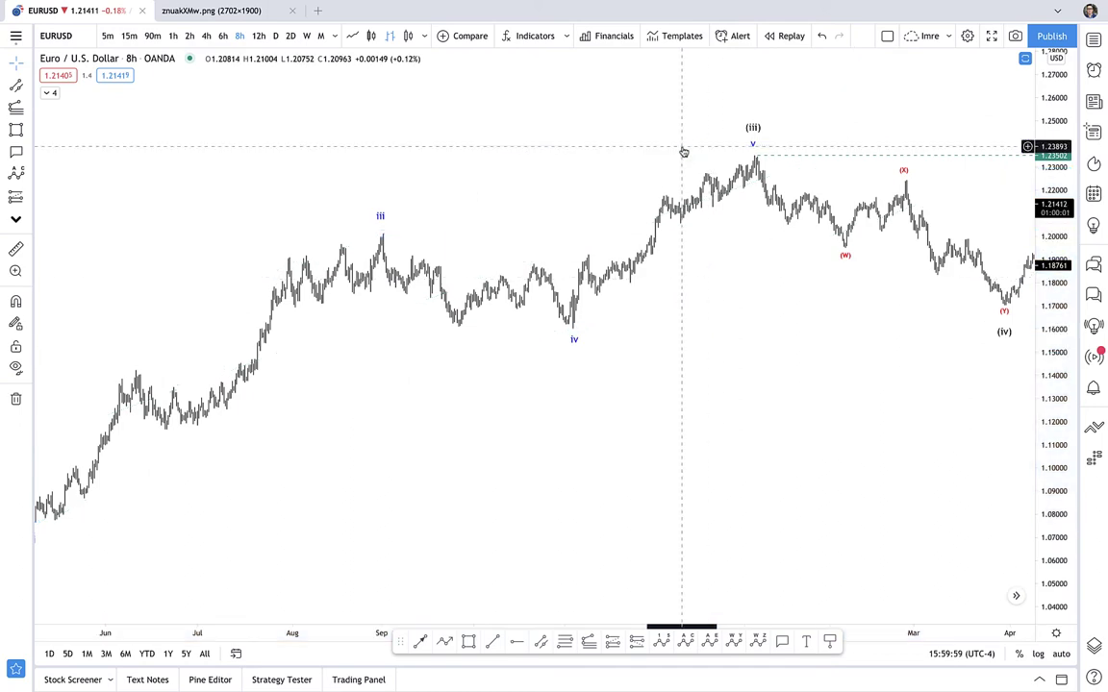
Step: Bring the whole wave count into view and nudge the (iii) label's point to 1.24039, above the wave v high
{"action": "scroll", "coordinate": [861, 391], "scroll_direction": "down", "scroll_amount": 3}
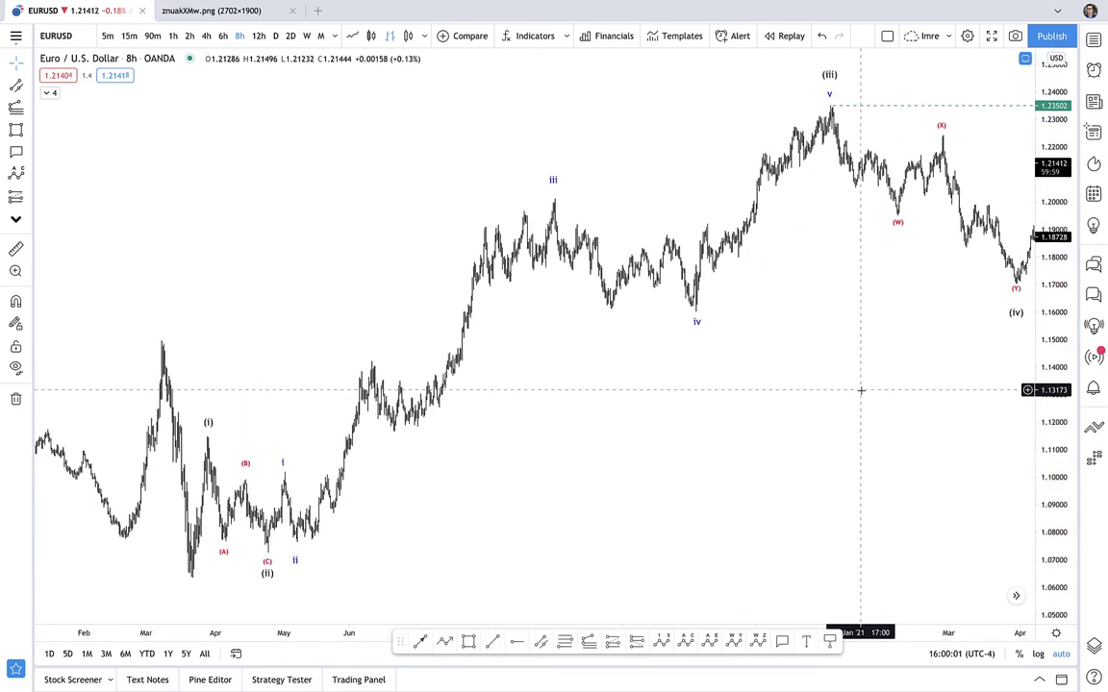
{"action": "scroll", "coordinate": [861, 390], "scroll_direction": "down", "scroll_amount": 2}
{"action": "left_click_drag", "start_coordinate": [858, 390], "coordinate": [757, 400]}
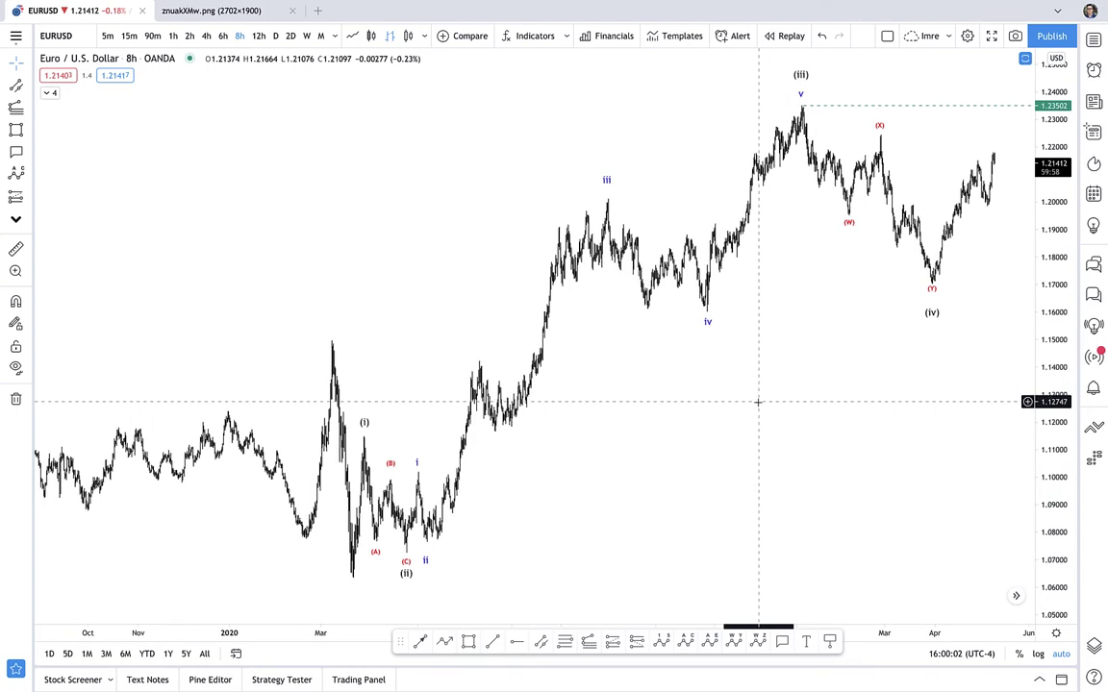
{"action": "left_click", "coordinate": [799, 92]}
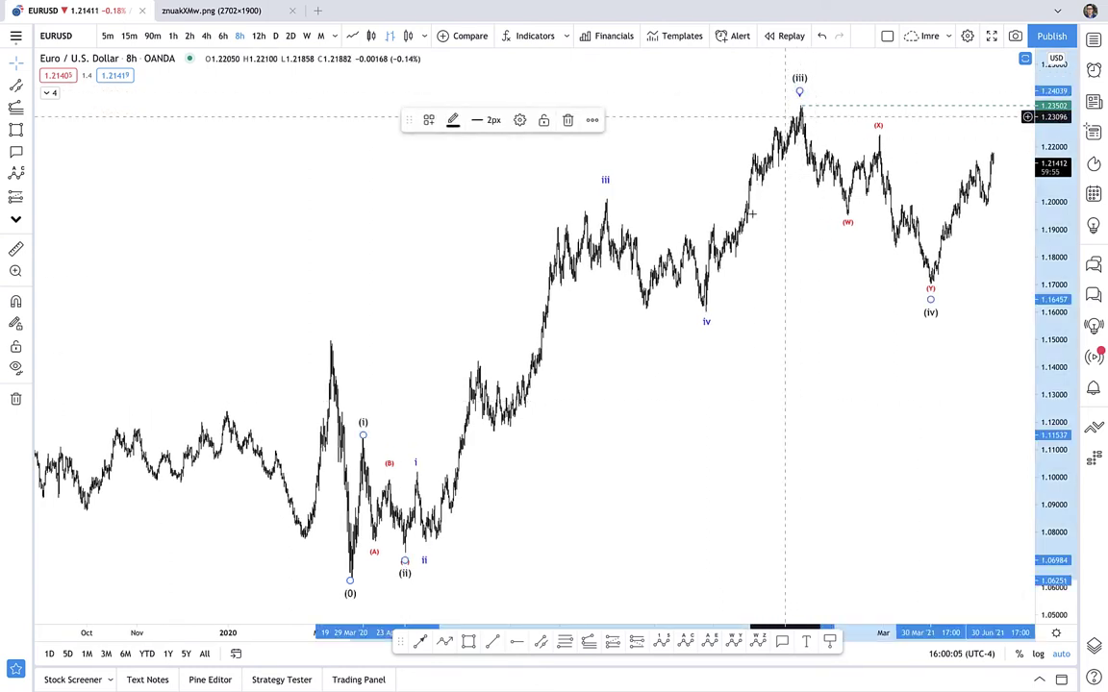
{"action": "left_click", "coordinate": [750, 311]}
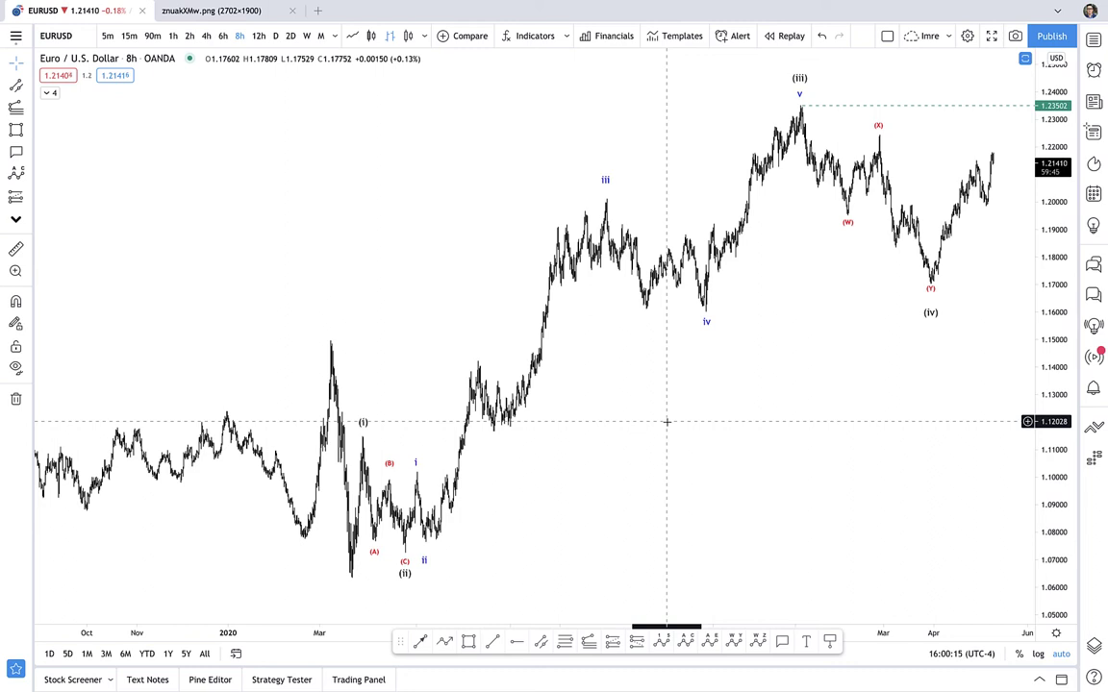
Step: Switch to the daily chart and draw a parallel channel from the (ii) low through the (iv) low, with its parallel on the (iii) high
{"action": "left_click", "coordinate": [276, 37]}
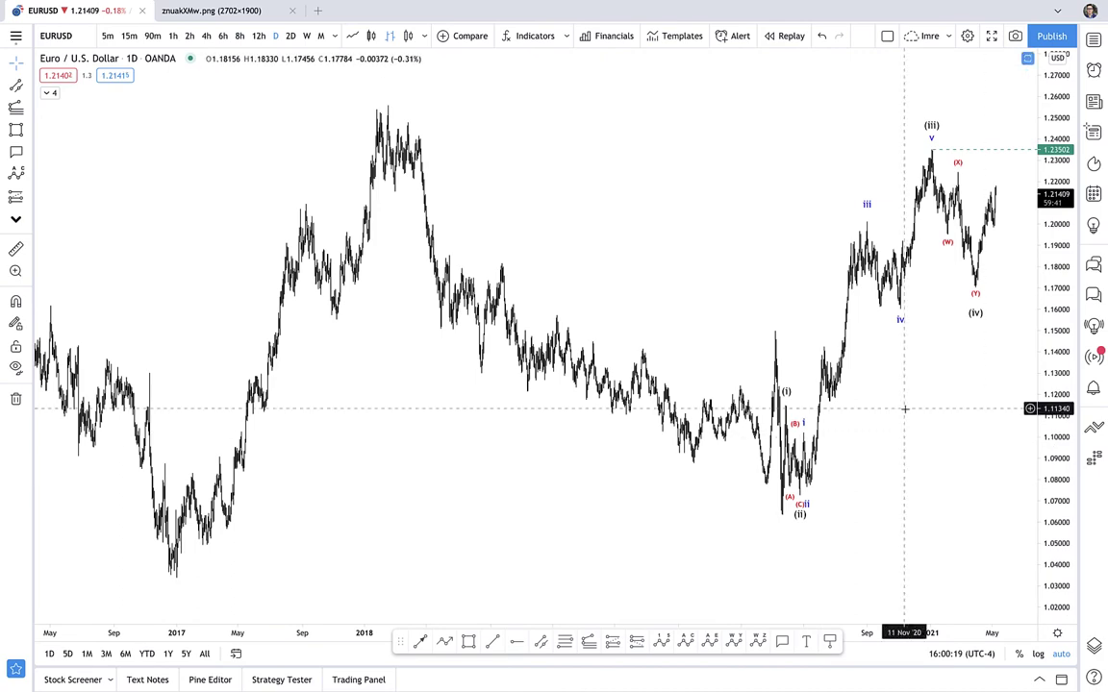
{"action": "scroll", "coordinate": [904, 408], "scroll_direction": "up", "scroll_amount": 5}
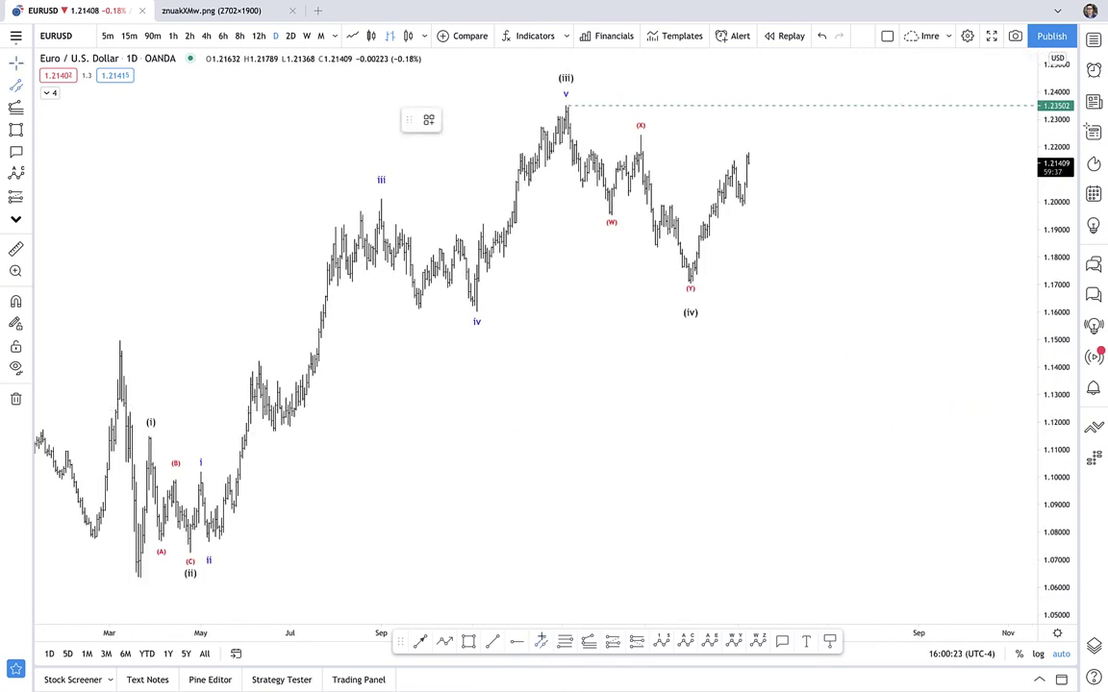
{"action": "left_click", "coordinate": [191, 554]}
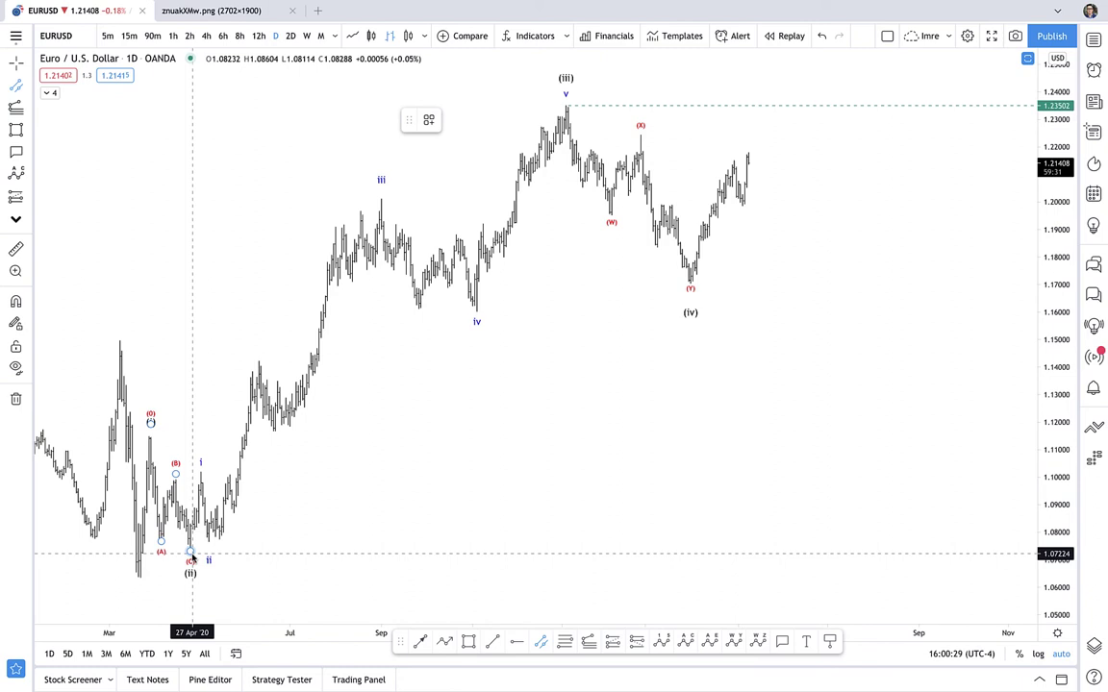
{"action": "left_click", "coordinate": [192, 559]}
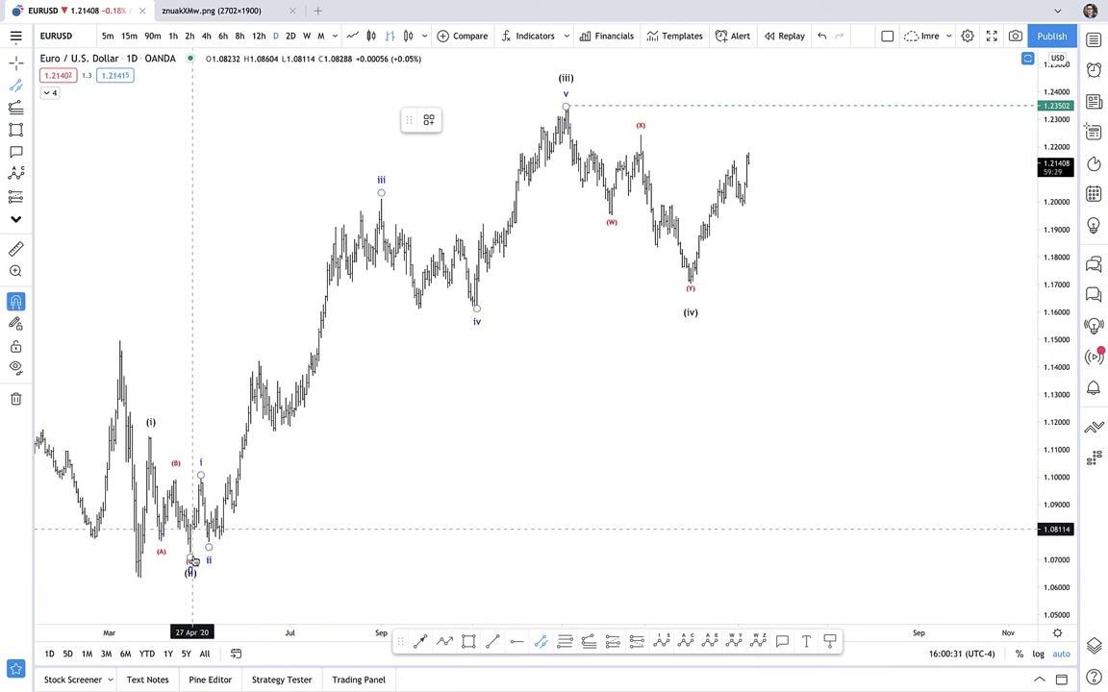
{"action": "left_click", "coordinate": [192, 560]}
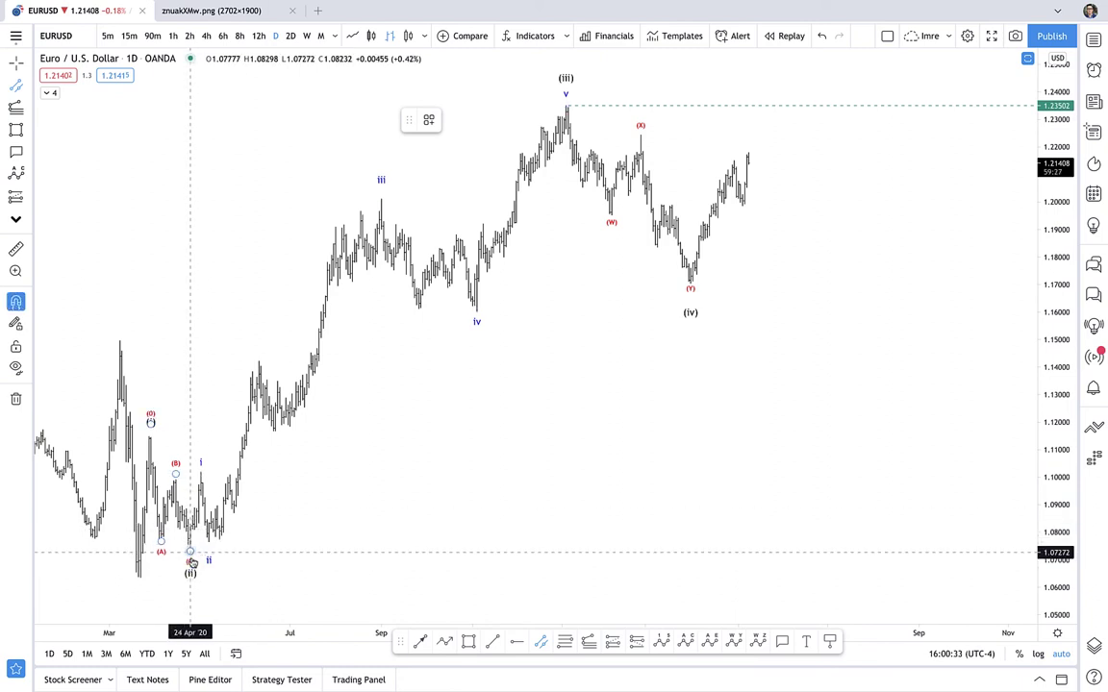
{"action": "mouse_move", "coordinate": [191, 562]}
{"action": "left_mouse_down"}
{"action": "mouse_move", "coordinate": [905, 153]}
{"action": "mouse_move", "coordinate": [996, 129]}
{"action": "mouse_move", "coordinate": [1006, 111]}
{"action": "left_mouse_up"}
{"action": "left_click", "coordinate": [1007, 110]}
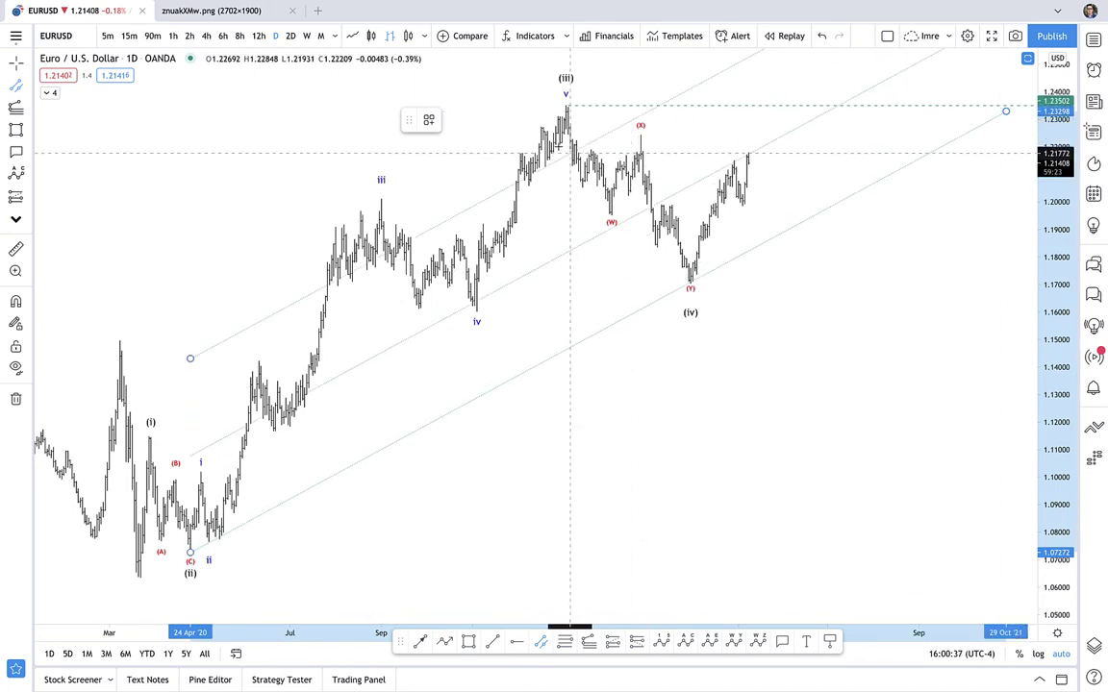
{"action": "left_click", "coordinate": [561, 114]}
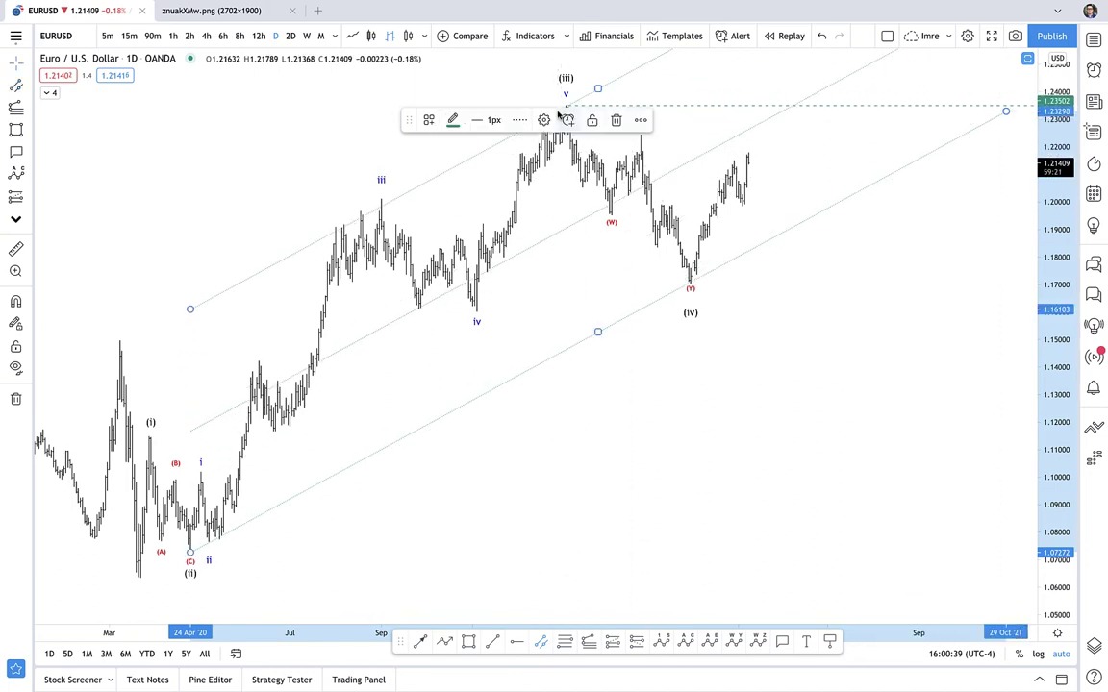
{"action": "left_click", "coordinate": [947, 216]}
Step: Draw a trend-based Fibonacci extension from the March 2020 low at 1.06386 to the (iii) high at 1.23557 and the (iv) low at 1.17008
{"action": "left_click_drag", "start_coordinate": [1051, 242], "coordinate": [693, 449]}
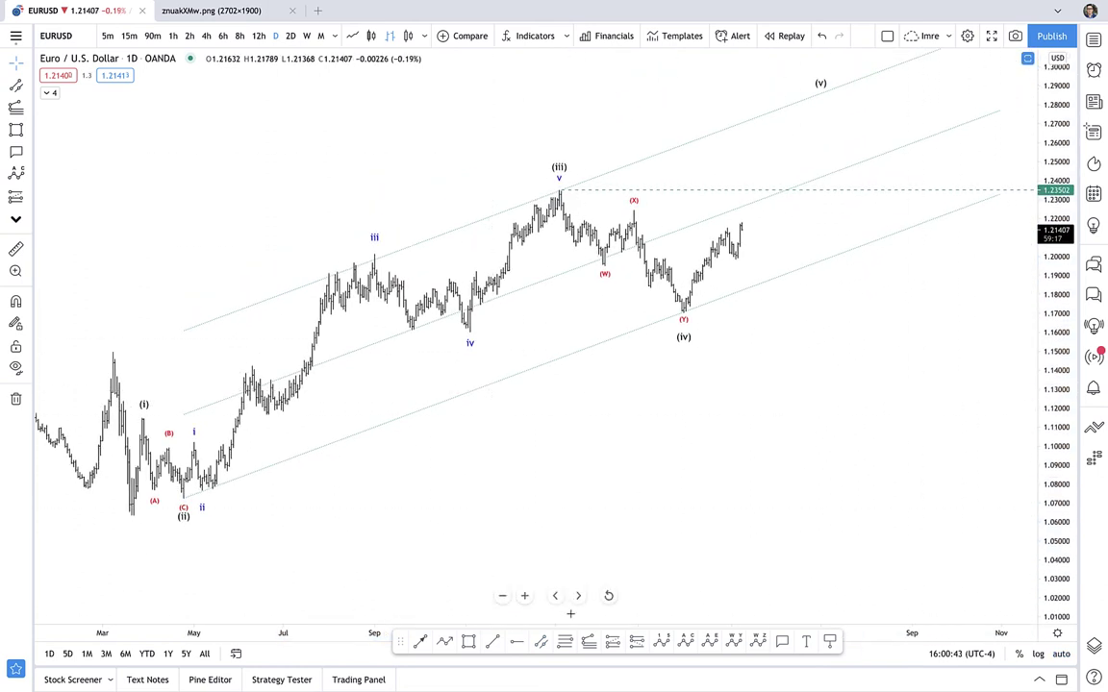
{"action": "left_click", "coordinate": [133, 517]}
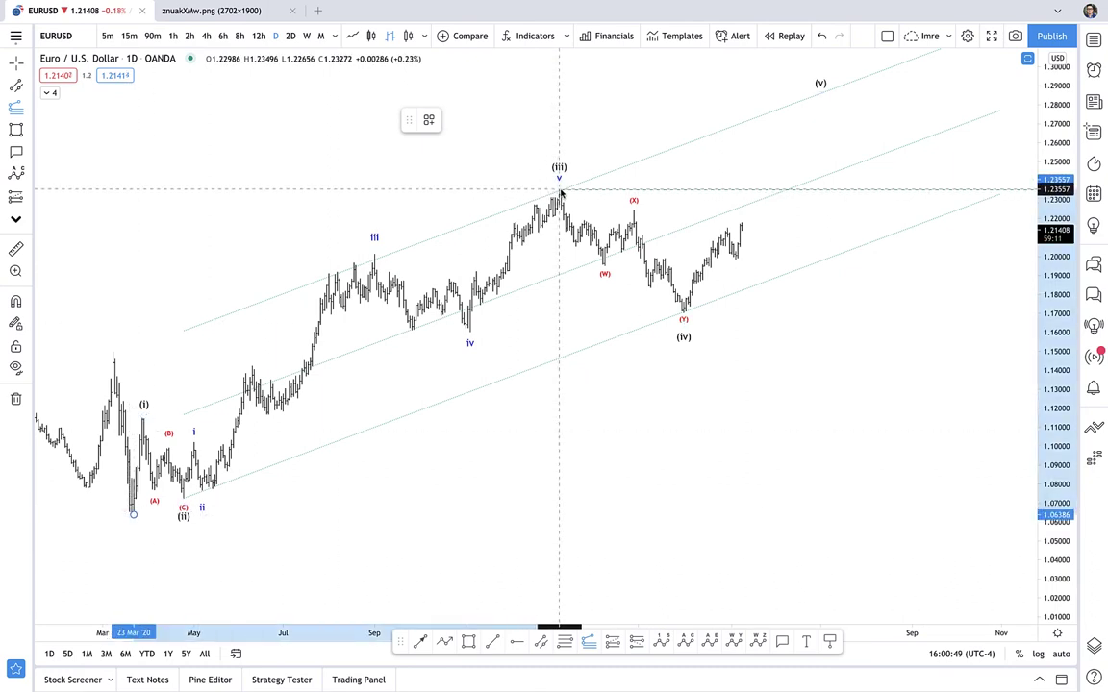
{"action": "left_click", "coordinate": [558, 189]}
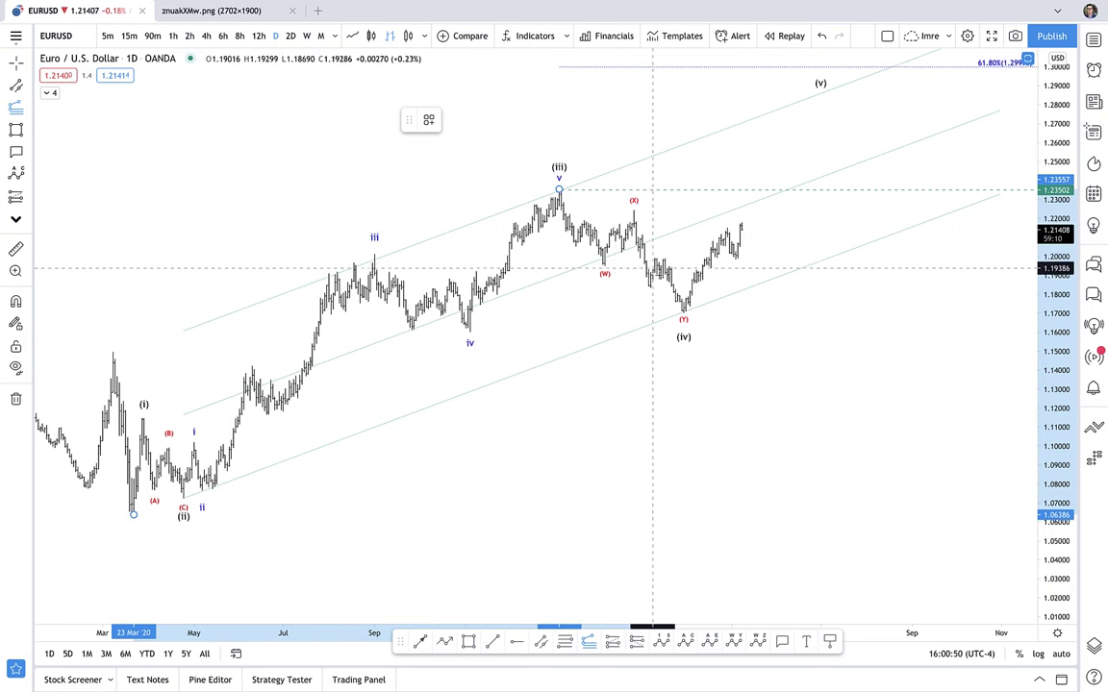
{"action": "left_click", "coordinate": [683, 317]}
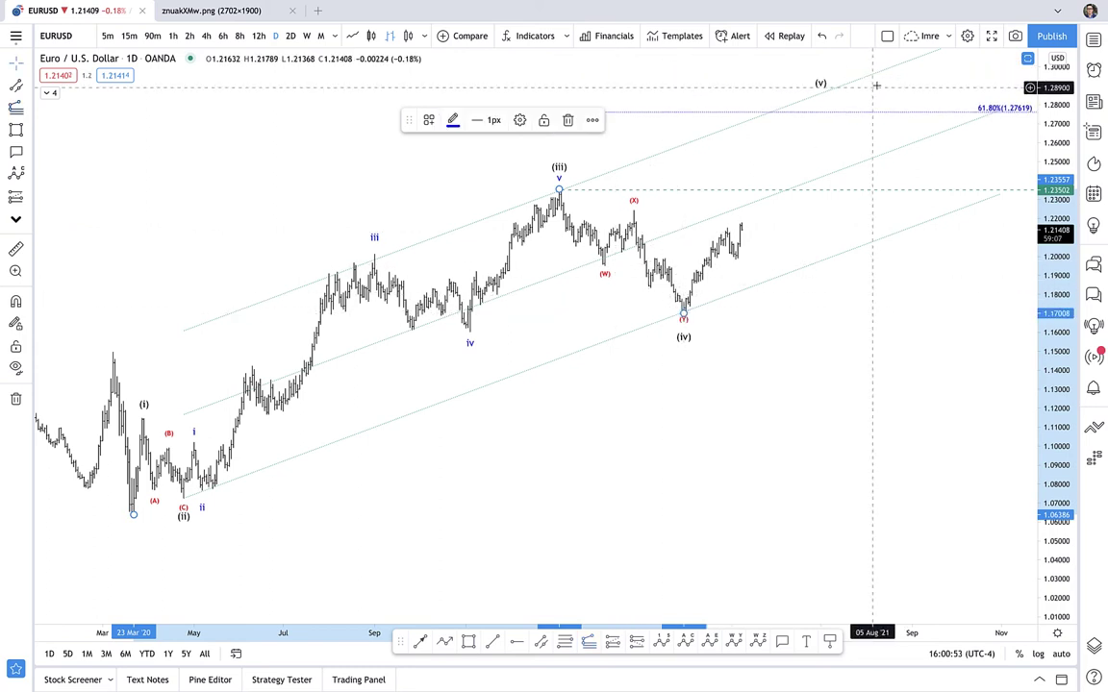
Step: Move the (v) label to the 61.8% extension line where it nears the channel's midline, around October 2021
{"action": "left_click_drag", "start_coordinate": [819, 85], "coordinate": [963, 113]}
{"action": "left_click", "coordinate": [967, 152]}
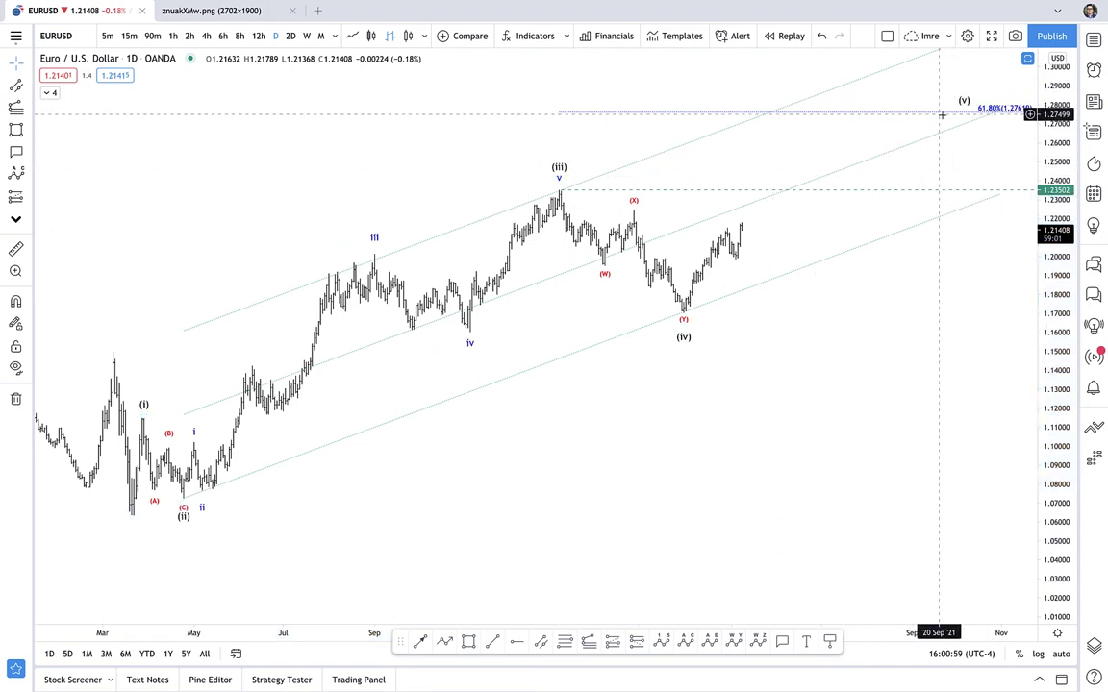
{"action": "left_click_drag", "start_coordinate": [939, 150], "coordinate": [853, 163]}
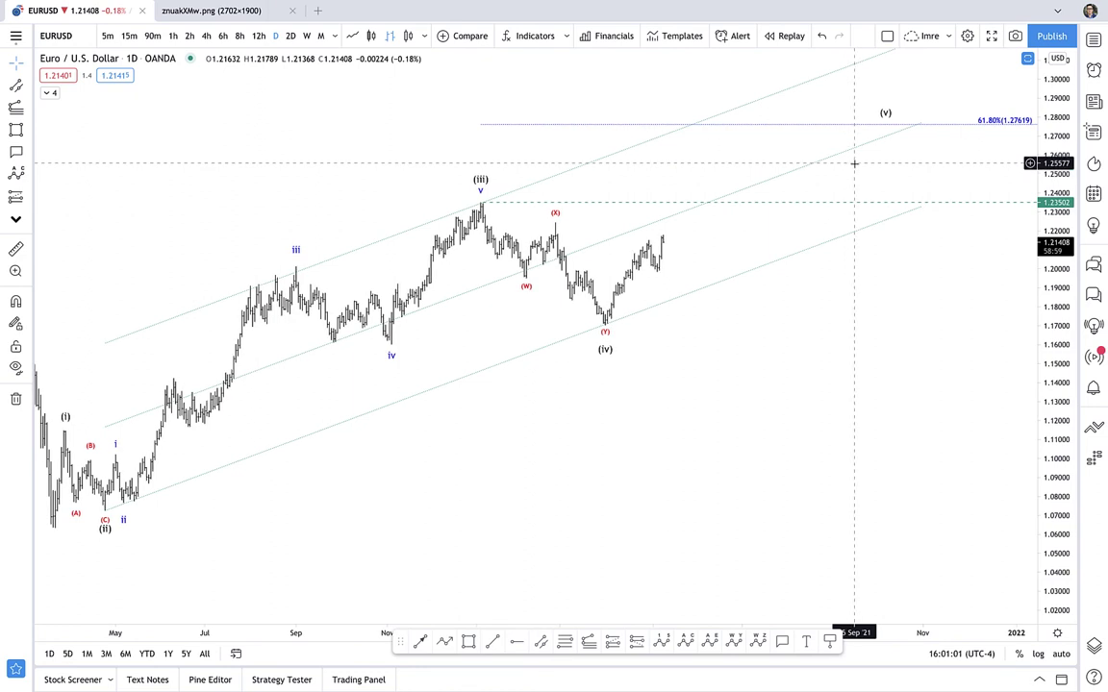
{"action": "mouse_move", "coordinate": [883, 115]}
{"action": "left_mouse_down"}
{"action": "mouse_move", "coordinate": [711, 118]}
{"action": "mouse_move", "coordinate": [812, 163]}
{"action": "mouse_move", "coordinate": [938, 149]}
{"action": "mouse_move", "coordinate": [952, 135]}
{"action": "mouse_move", "coordinate": [1018, 124]}
{"action": "mouse_move", "coordinate": [900, 136]}
{"action": "mouse_move", "coordinate": [904, 124]}
{"action": "left_mouse_up"}
{"action": "left_click", "coordinate": [898, 165]}
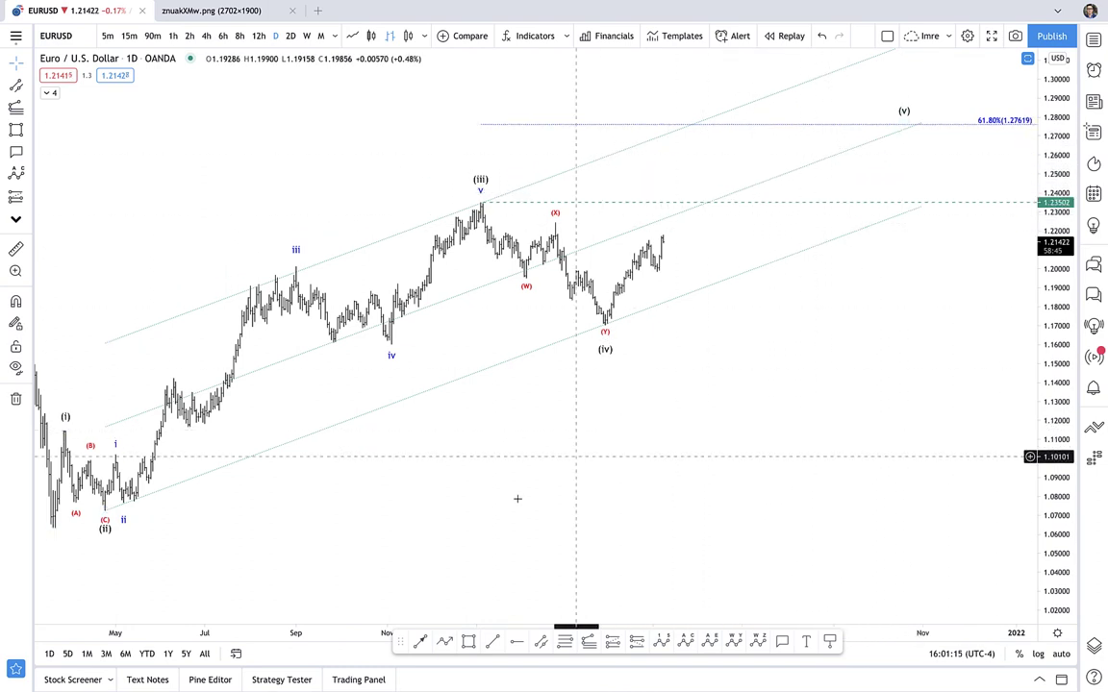
Step: Sketch a projected zigzag path from the latest price along the channel's midline to the (v) label, and delete it
{"action": "left_click", "coordinate": [661, 641]}
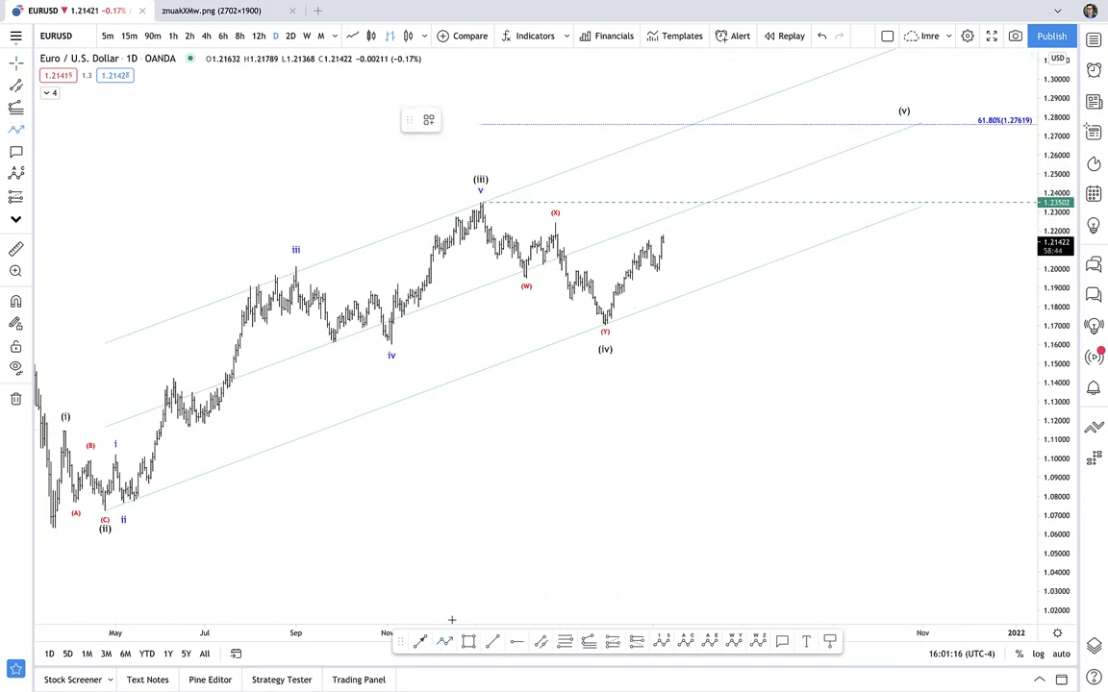
{"action": "left_click", "coordinate": [669, 242]}
{"action": "left_click", "coordinate": [710, 190]}
{"action": "left_click", "coordinate": [733, 212]}
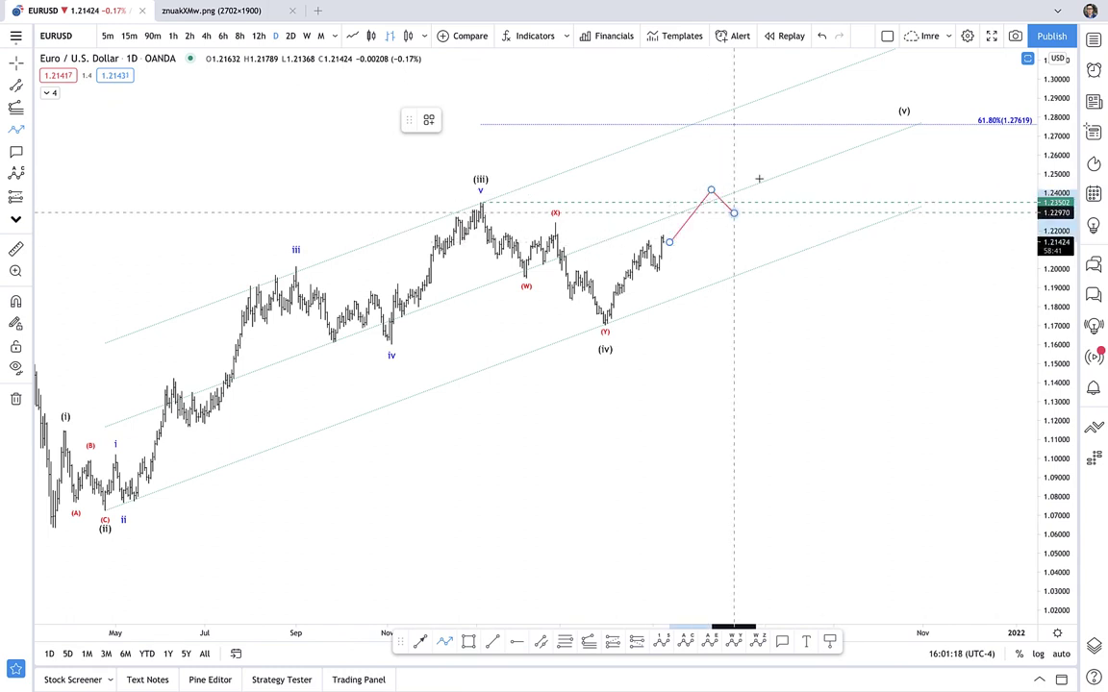
{"action": "left_click", "coordinate": [793, 141]}
{"action": "left_click", "coordinate": [820, 161]}
{"action": "left_click", "coordinate": [866, 124]}
{"action": "left_click", "coordinate": [881, 141]}
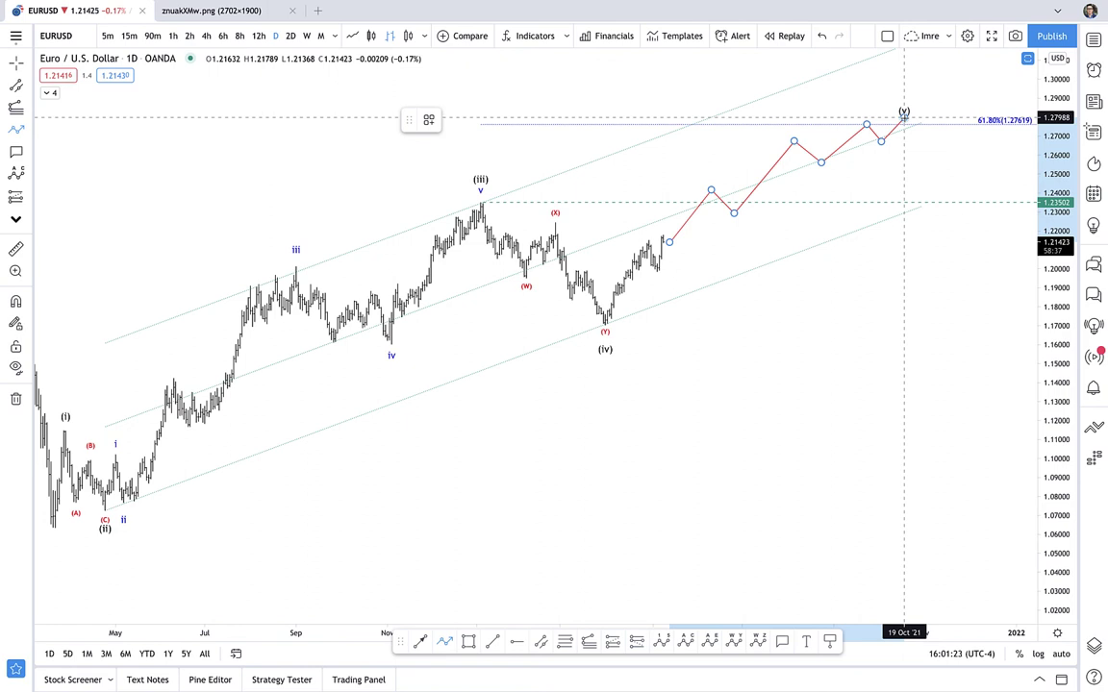
{"action": "left_click", "coordinate": [904, 116]}
{"action": "key", "text": "Delete"}
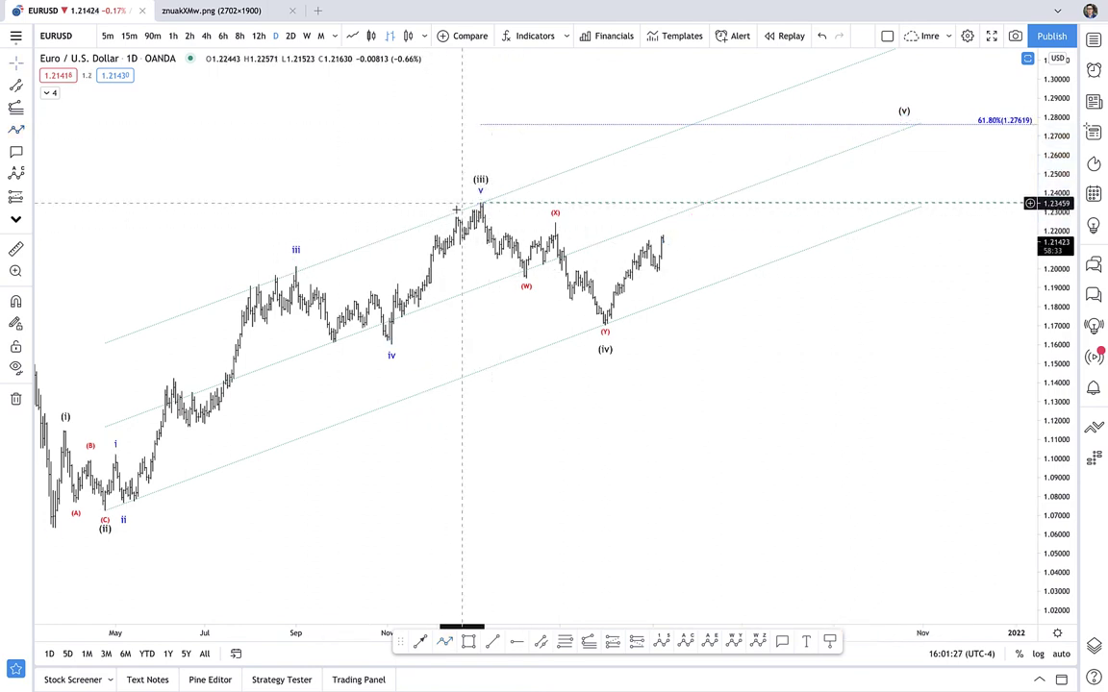
{"action": "left_click", "coordinate": [480, 180]}
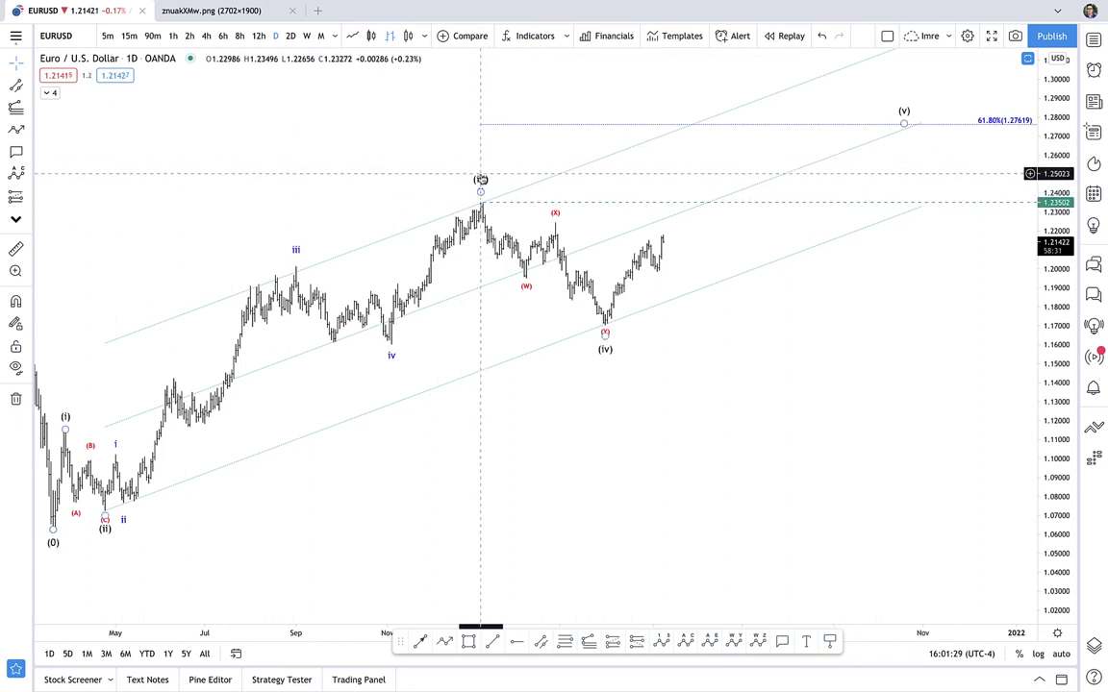
{"action": "left_click", "coordinate": [826, 144]}
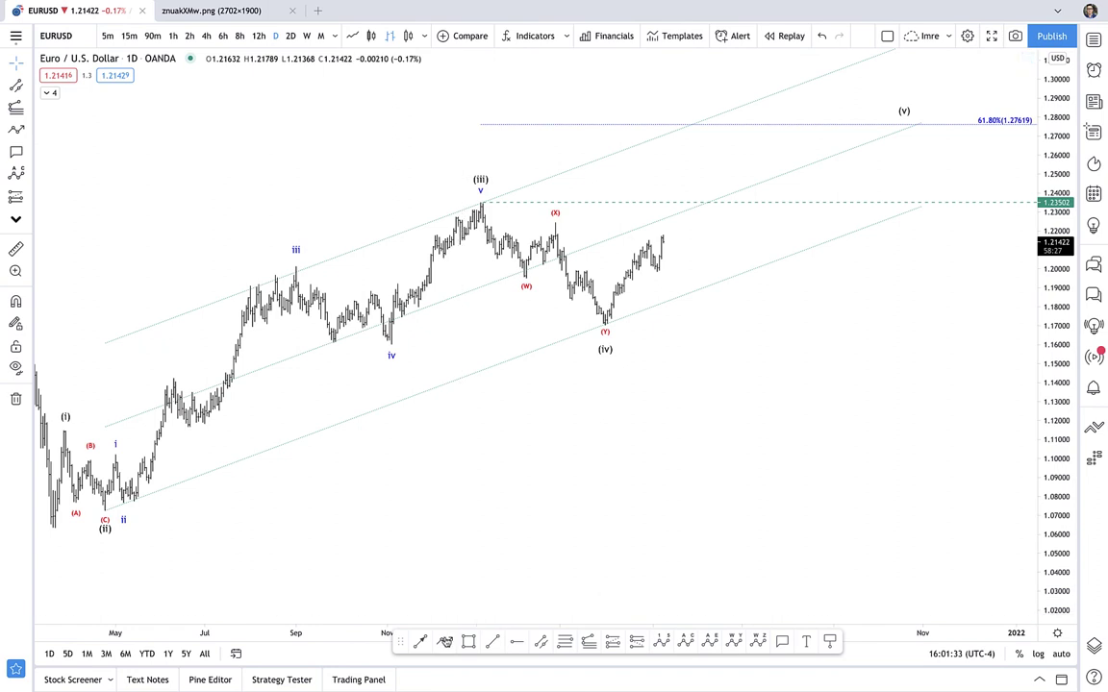
Step: Sketch a steeper projected path from the latest price through one pullback up to the channel's upper line, at about 1.281
{"action": "left_click", "coordinate": [446, 641]}
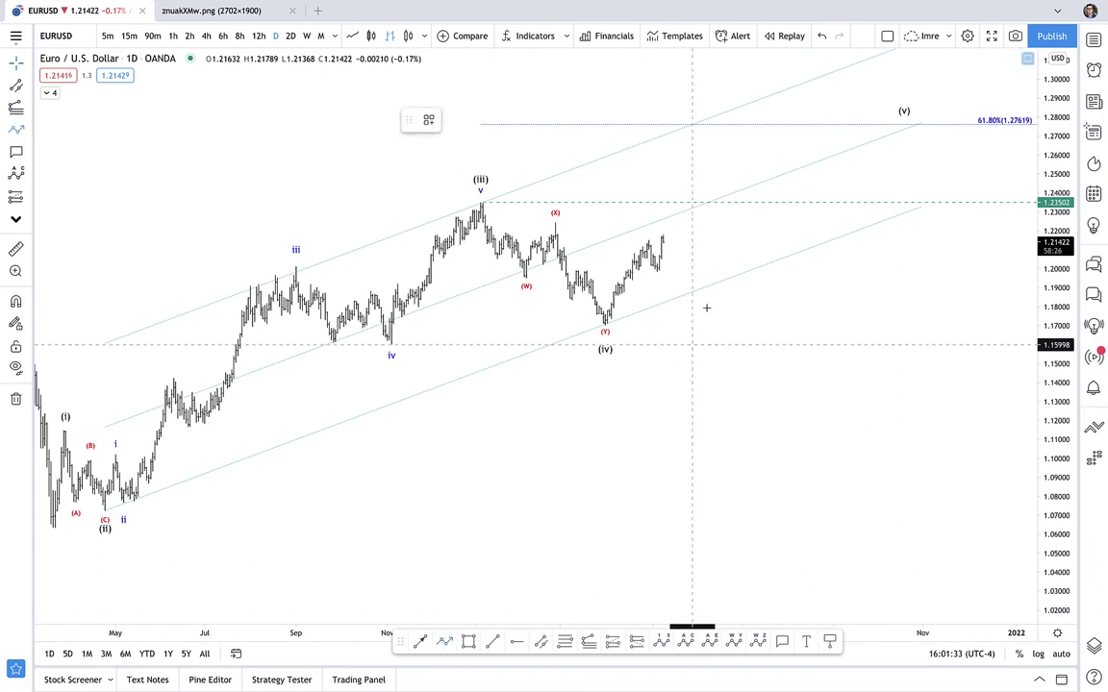
{"action": "left_click", "coordinate": [664, 242]}
{"action": "left_click", "coordinate": [671, 167]}
{"action": "left_click", "coordinate": [691, 192]}
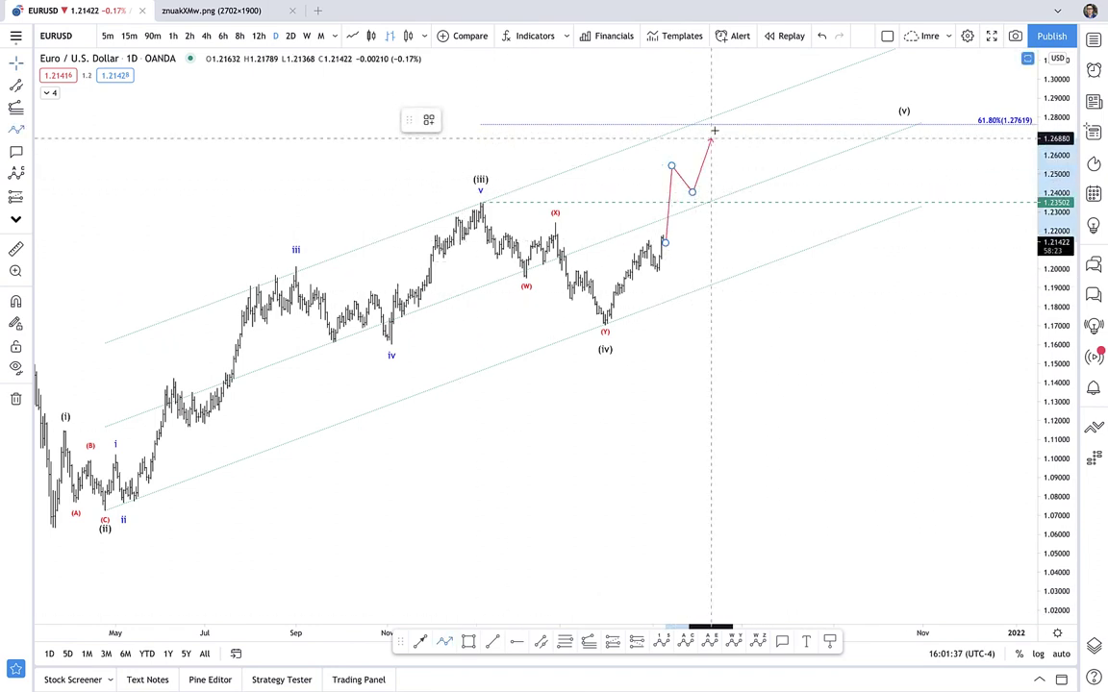
{"action": "left_click", "coordinate": [723, 116]}
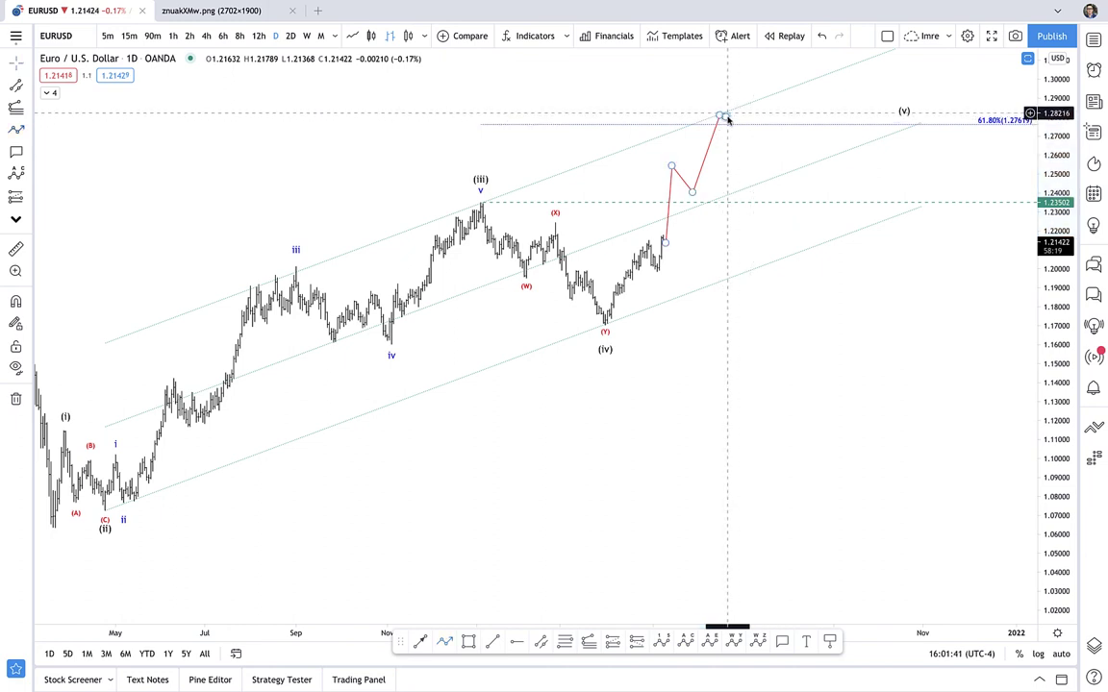
Step: Move the (v) label onto the channel's upper line beside the path's end and undo the sketched path
{"action": "left_click", "coordinate": [902, 117]}
{"action": "left_click_drag", "start_coordinate": [902, 117], "coordinate": [731, 108]}
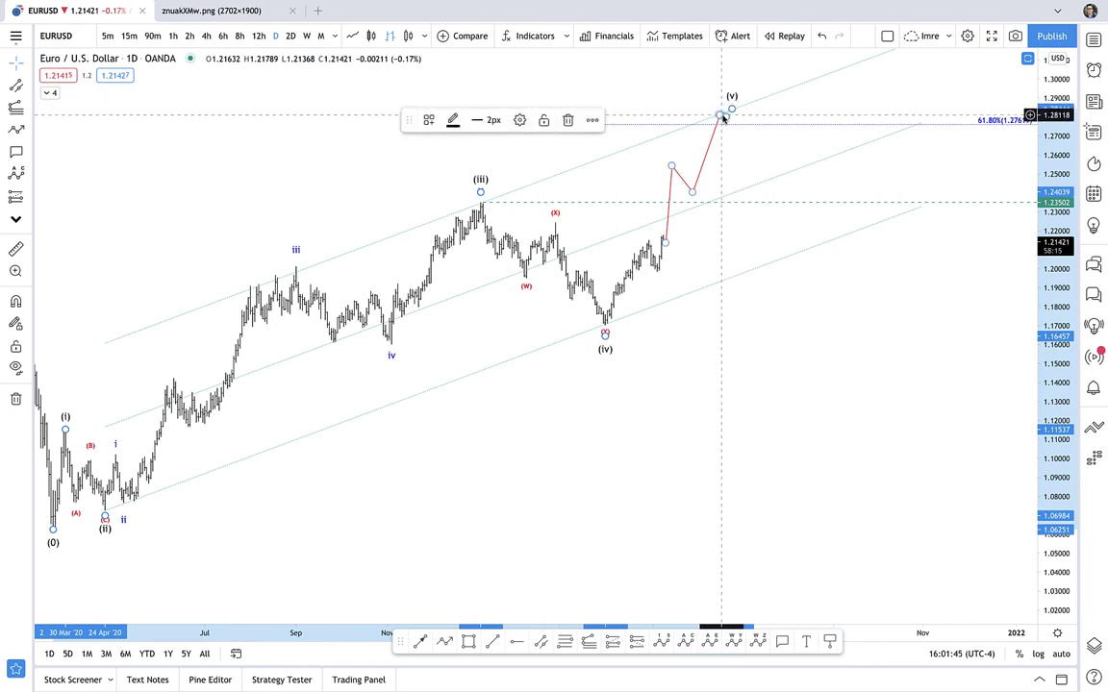
{"action": "key", "text": "ctrl+z"}
{"action": "key", "text": "ctrl+z"}
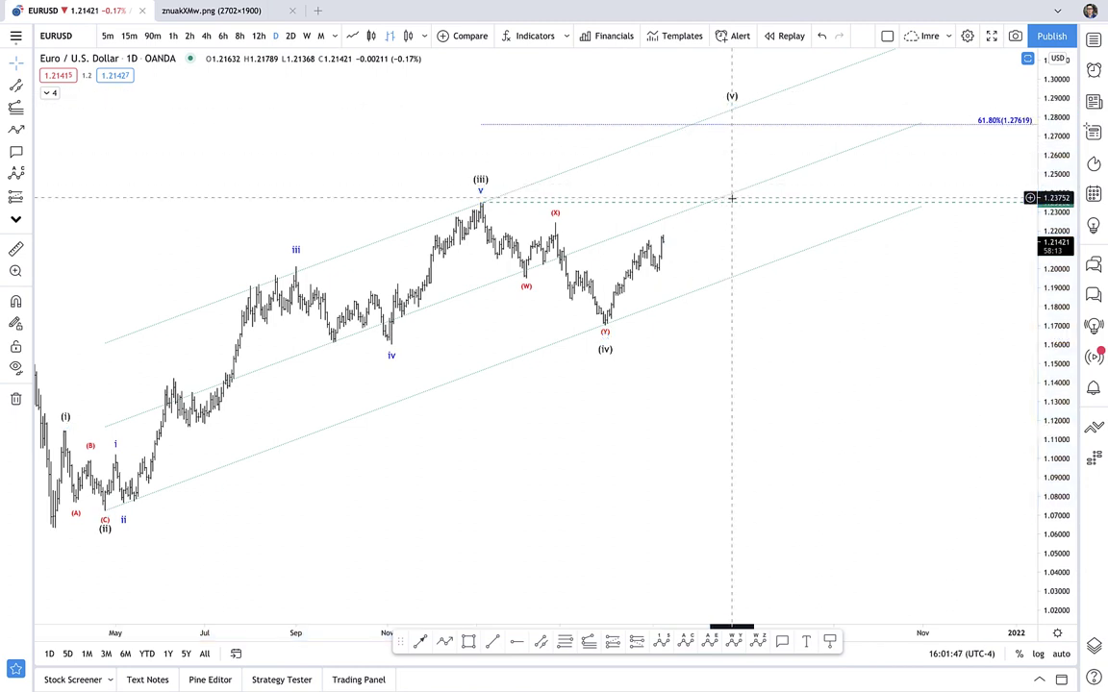
Step: Apply the Black template to the parallel channel and move the (v) label just above where its upper line meets the 61.8% extension
{"action": "left_click", "coordinate": [648, 141]}
{"action": "left_click", "coordinate": [429, 119]}
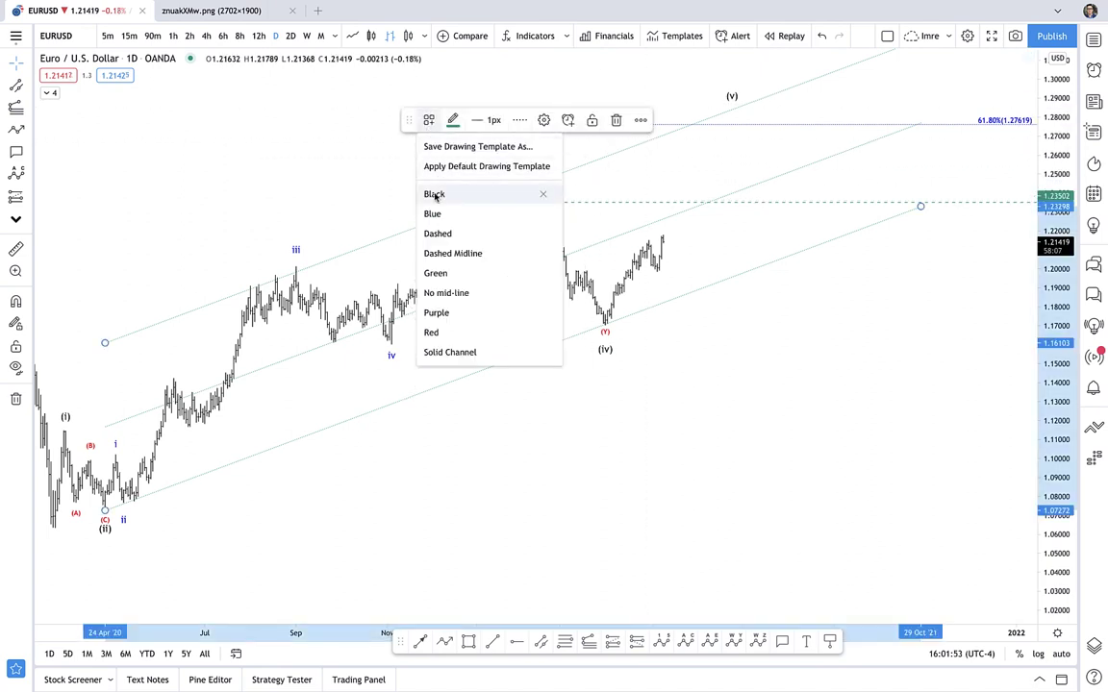
{"action": "left_click", "coordinate": [434, 195]}
{"action": "left_click", "coordinate": [354, 186]}
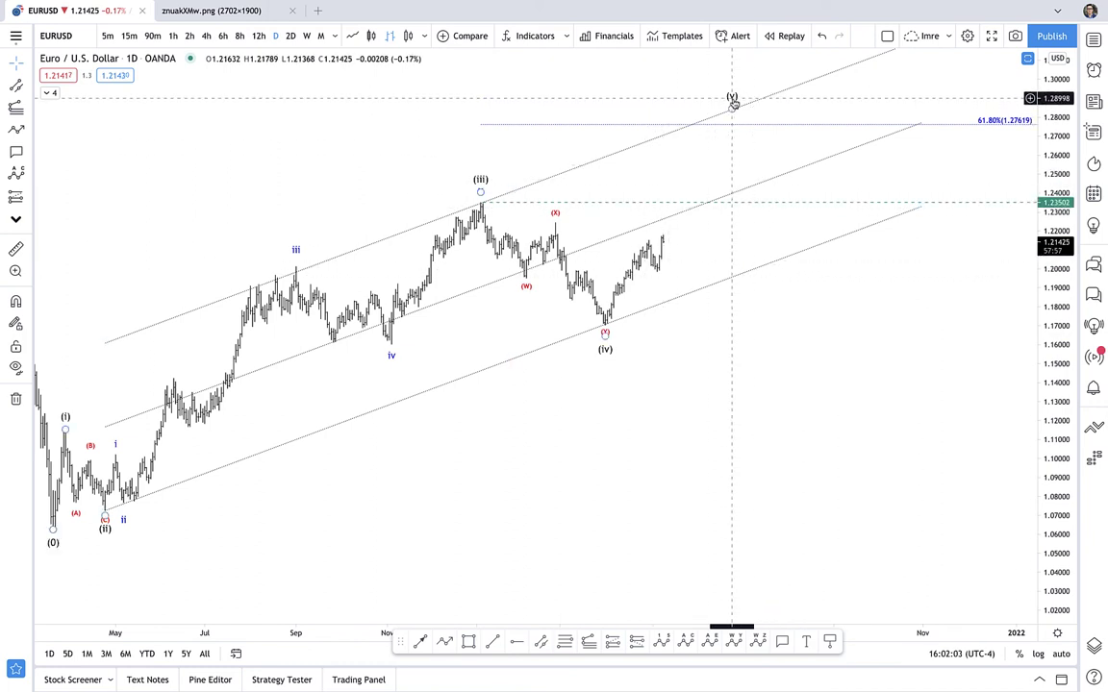
{"action": "left_click_drag", "start_coordinate": [732, 103], "coordinate": [701, 116]}
{"action": "left_click", "coordinate": [682, 159]}
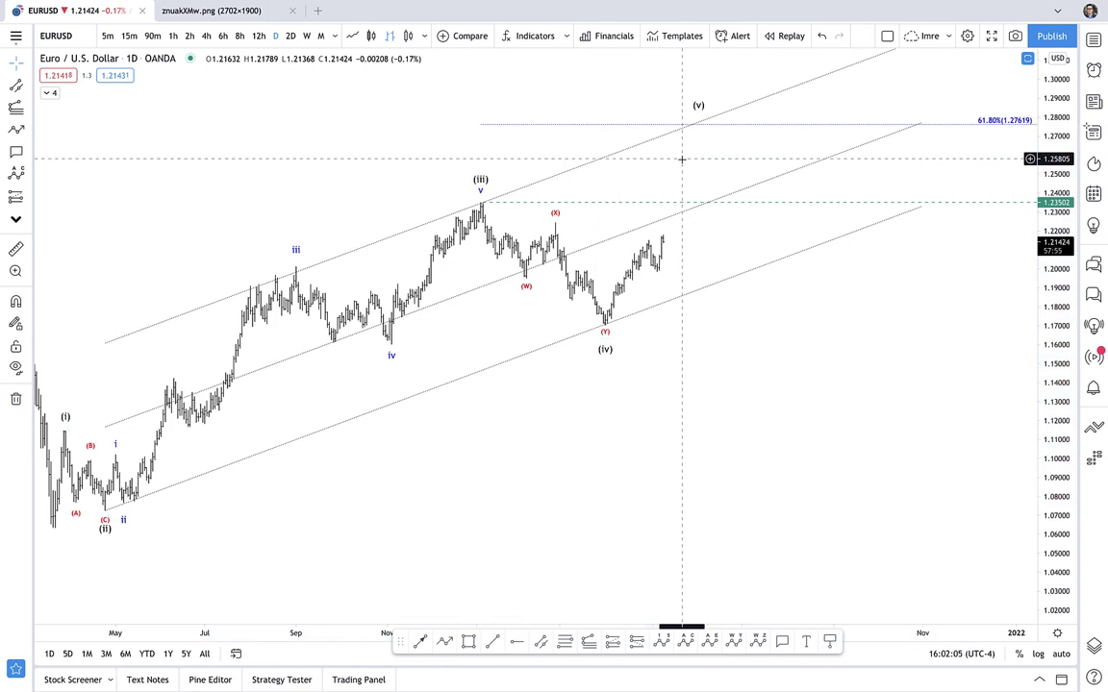
Step: Delete the parallel channel drawn through the (ii) and (iv) lows and bring the start of 2020 into view
{"action": "left_click", "coordinate": [661, 222]}
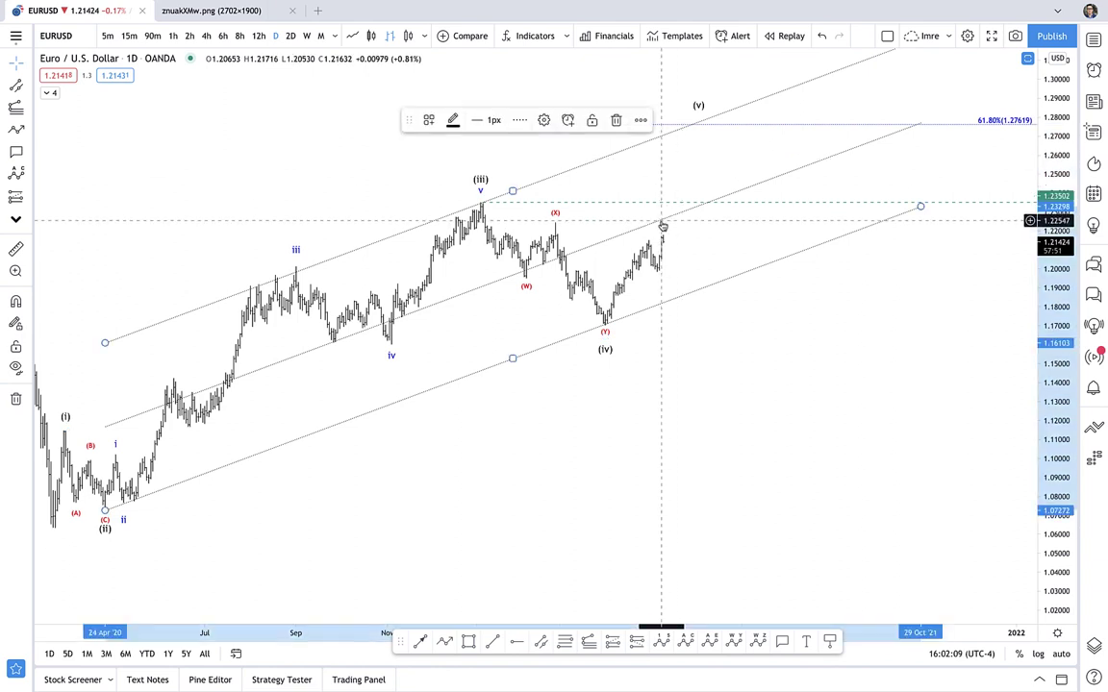
{"action": "key", "text": "Delete"}
{"action": "scroll", "coordinate": [702, 373], "scroll_direction": "down", "scroll_amount": 3}
{"action": "scroll", "coordinate": [702, 373], "scroll_direction": "right", "scroll_amount": 3}
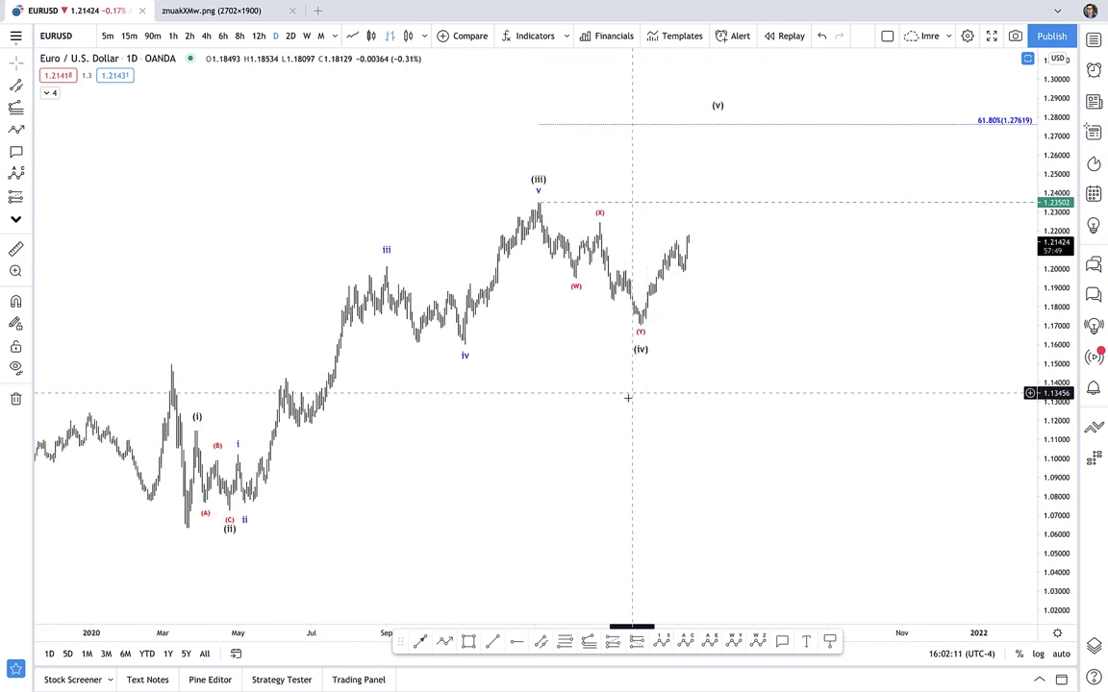
Step: Draw a parallel channel from the March 2020 low at 1.06361 through the (ii) low, with its parallel along the (i) high
{"action": "left_click", "coordinate": [541, 642]}
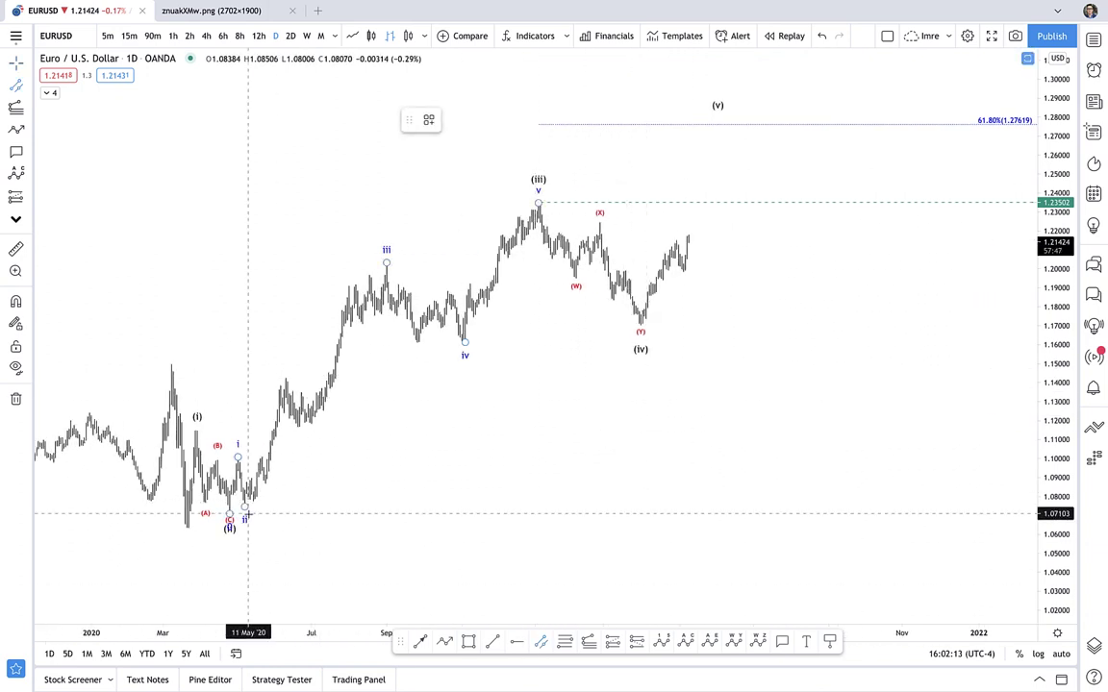
{"action": "left_click", "coordinate": [190, 531]}
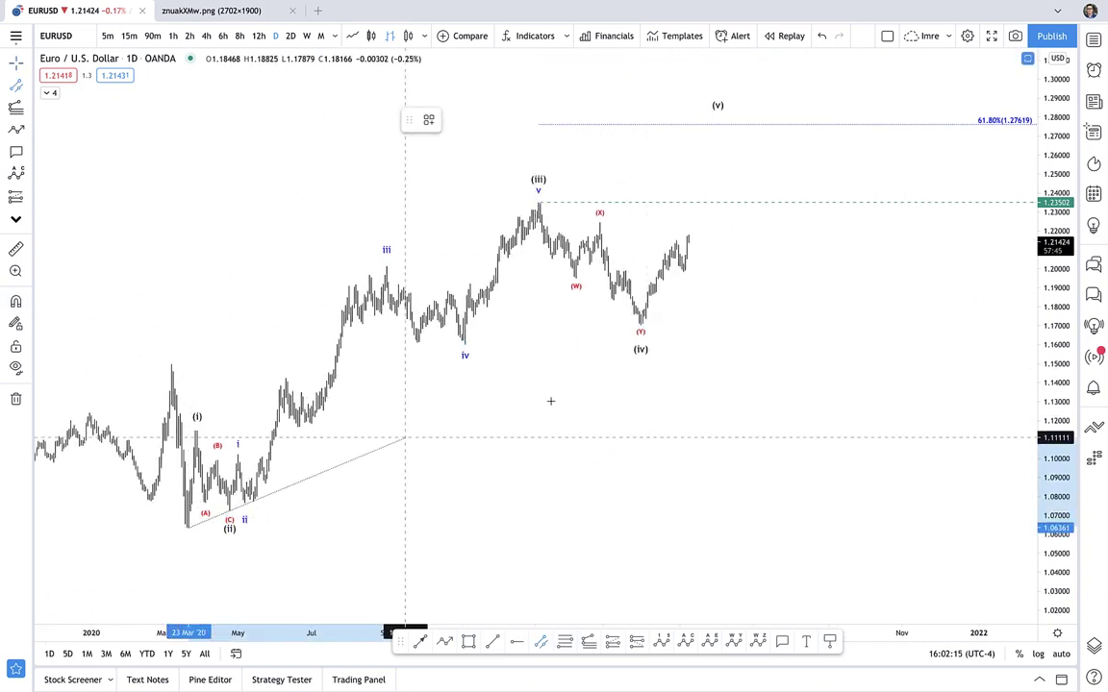
{"action": "left_click", "coordinate": [892, 240]}
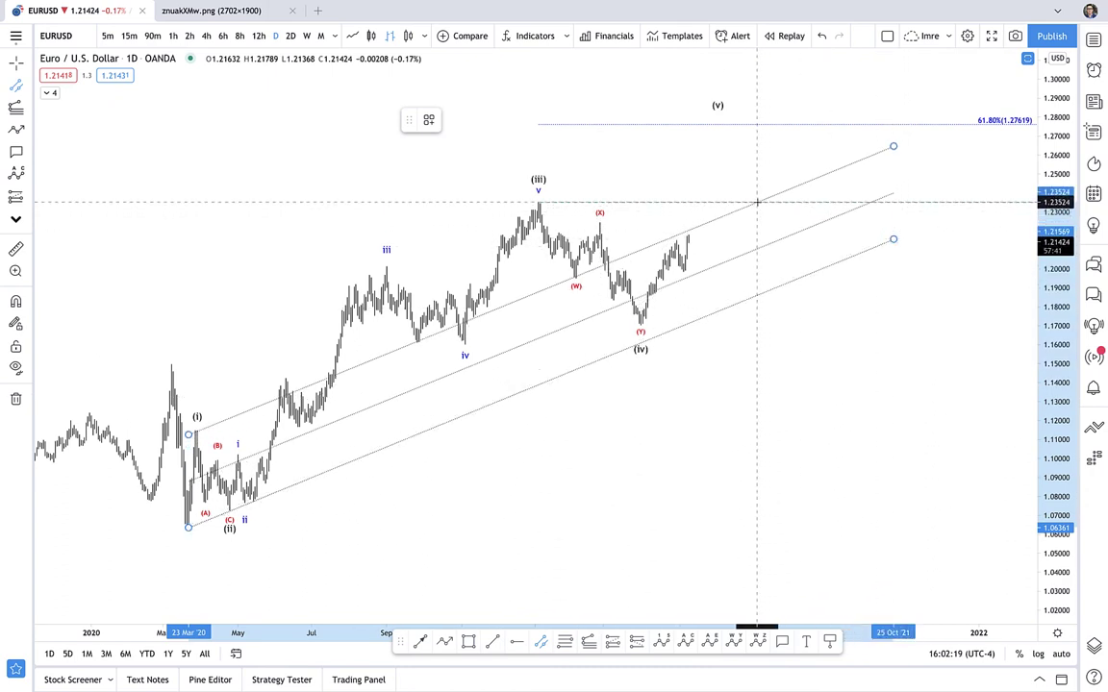
{"action": "left_click", "coordinate": [757, 203]}
{"action": "left_click", "coordinate": [637, 505]}
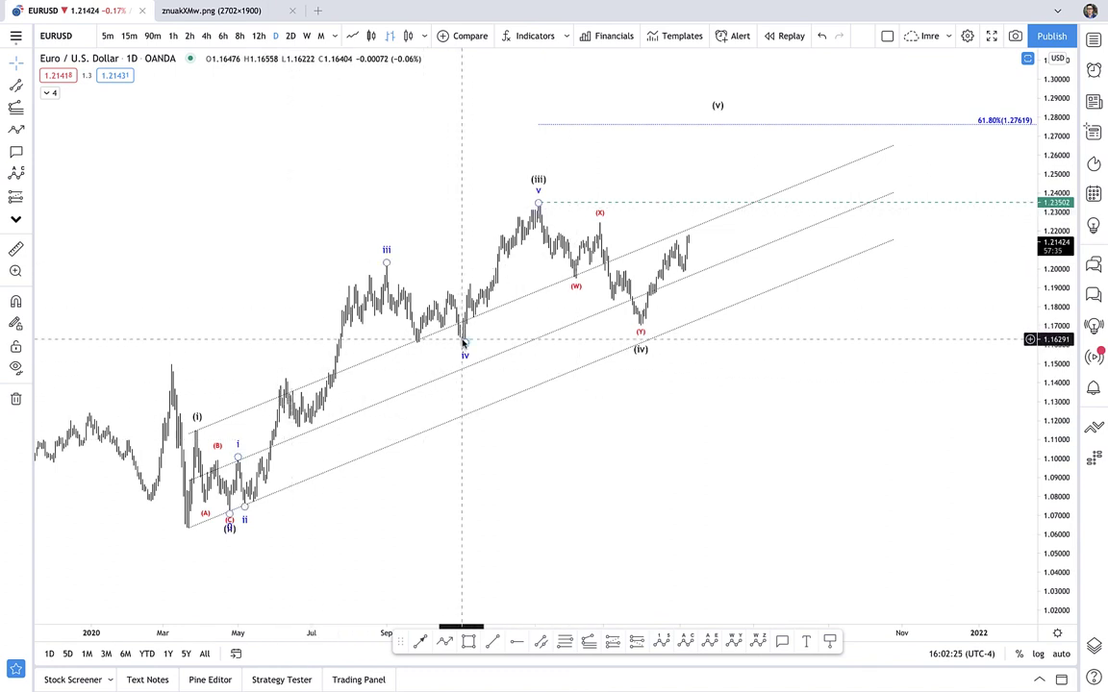
{"action": "left_click", "coordinate": [537, 202]}
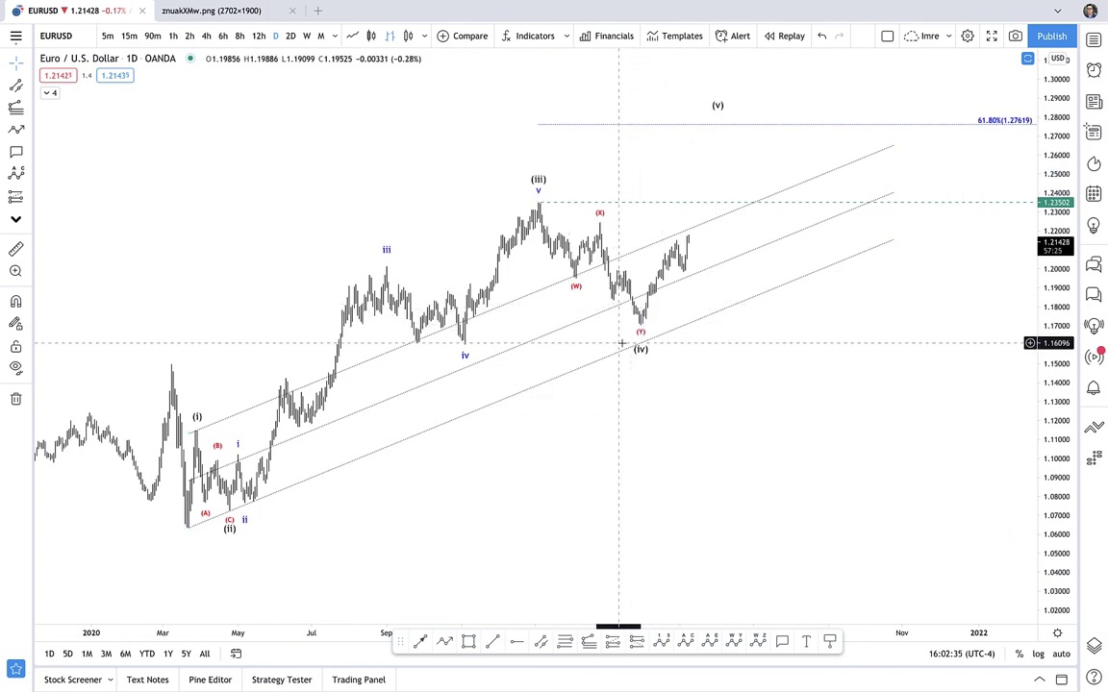
Step: Delete the parallel channel drawn from the March 2020 low through the (ii) low
{"action": "left_click", "coordinate": [404, 446]}
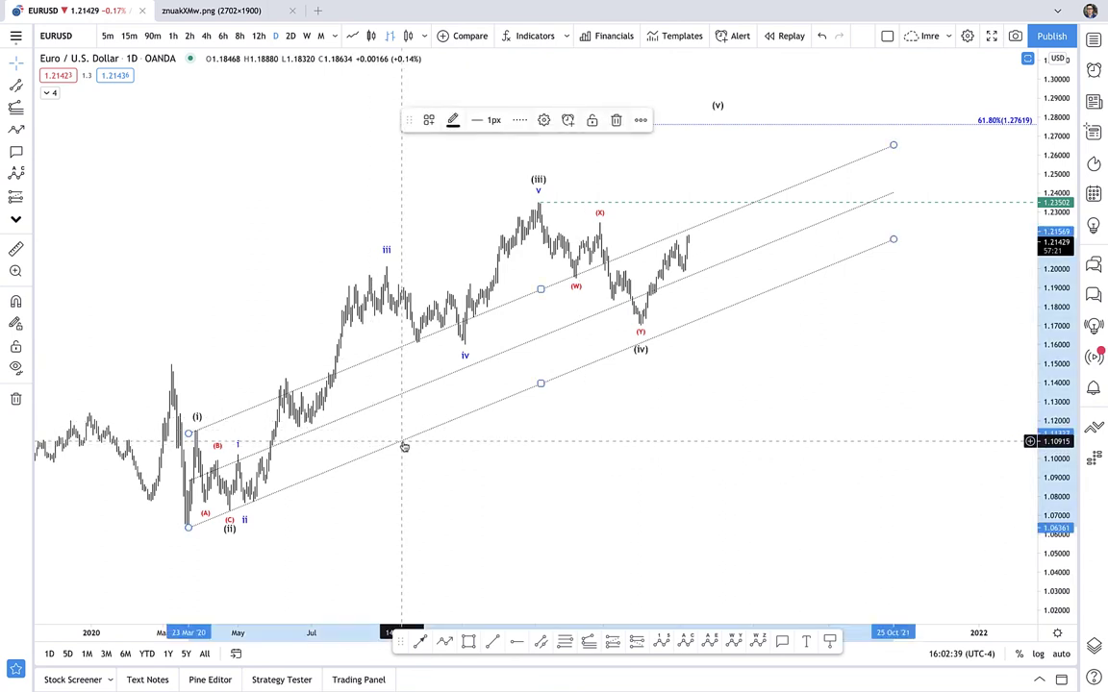
{"action": "key", "text": "Delete"}
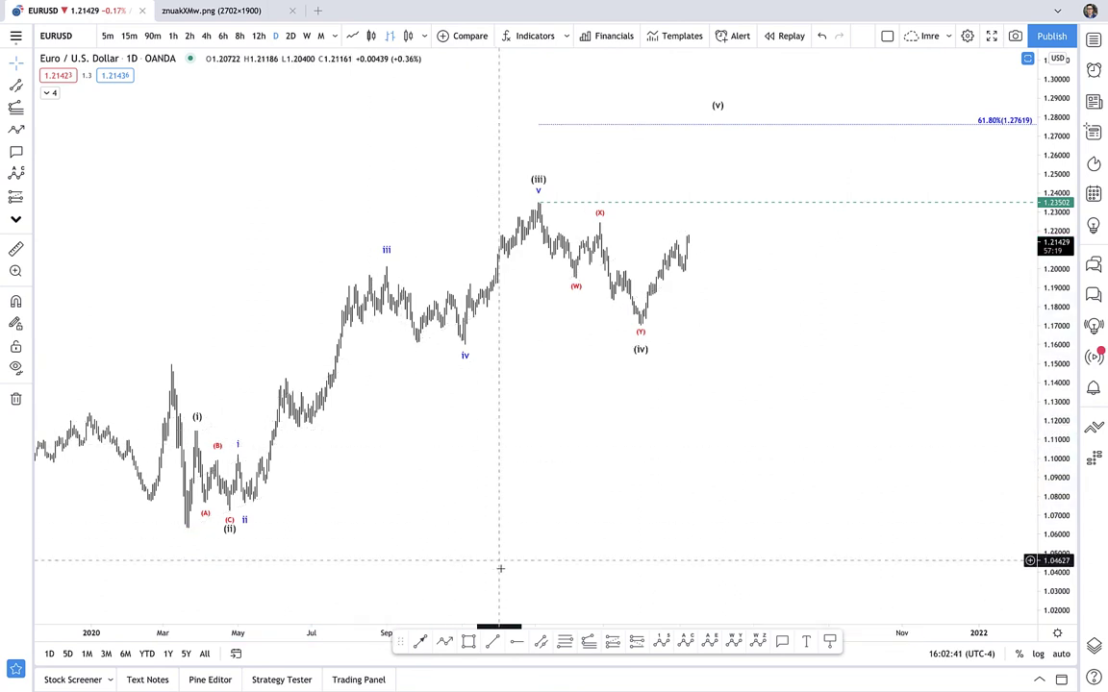
Step: Draw a parallel channel from the (i) high at 1.11415 through the (iii) high to 1.28705, with its parallel along the (ii) low
{"action": "left_click", "coordinate": [198, 434]}
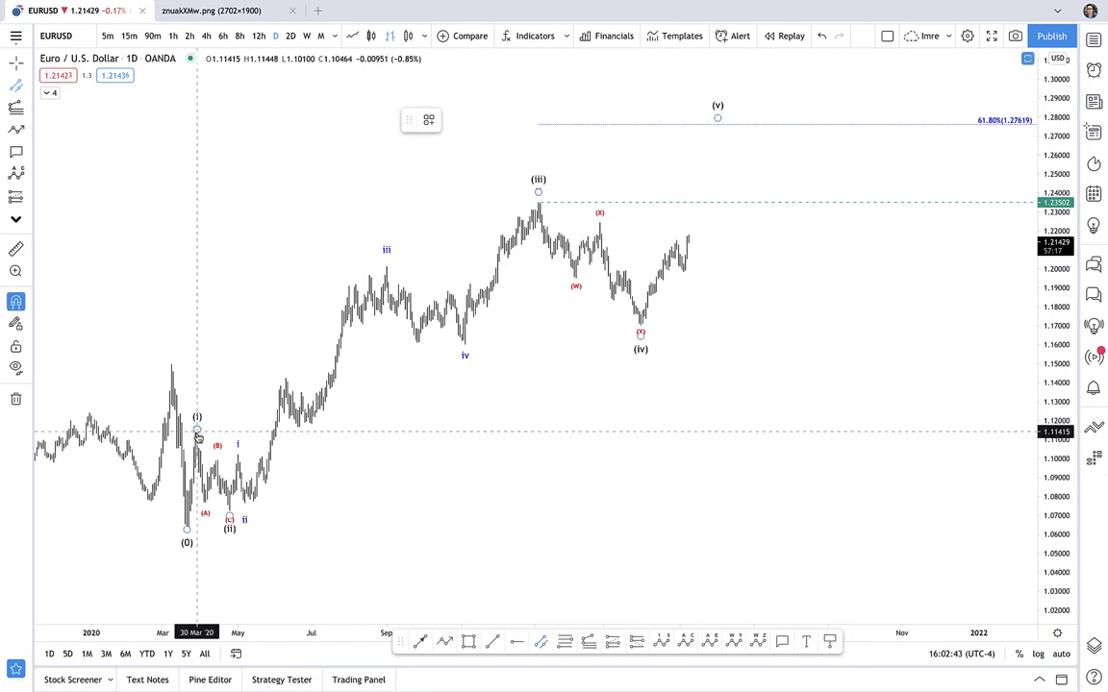
{"action": "key", "text": "alt+t"}
{"action": "left_click", "coordinate": [198, 430]}
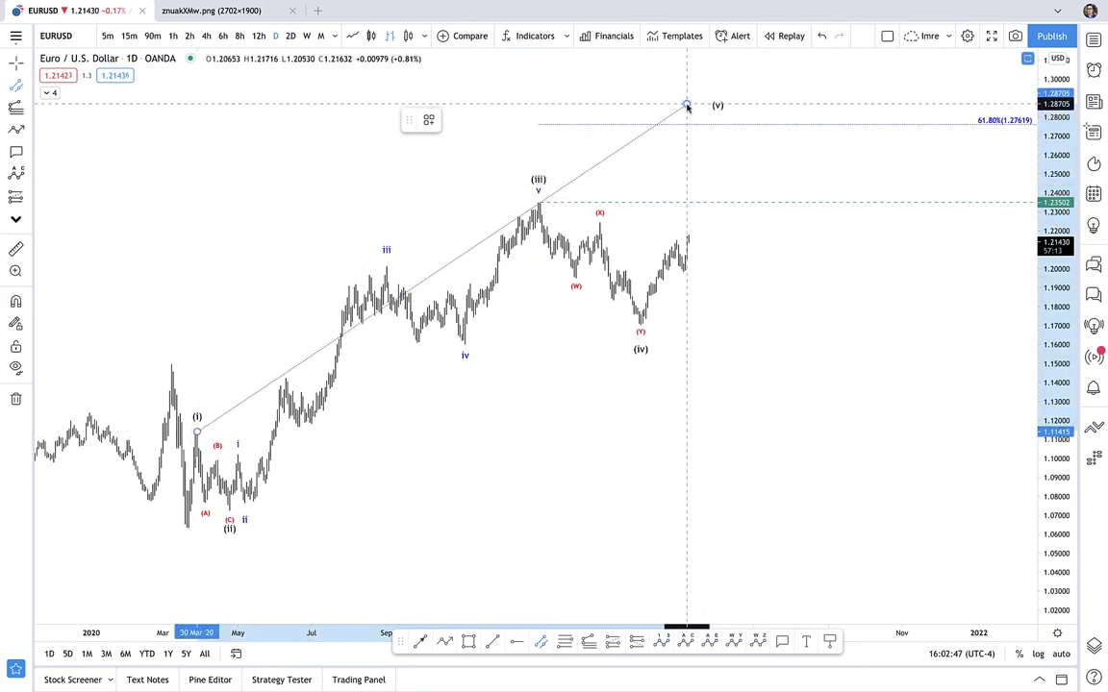
{"action": "left_click", "coordinate": [687, 106]}
{"action": "left_click", "coordinate": [725, 179]}
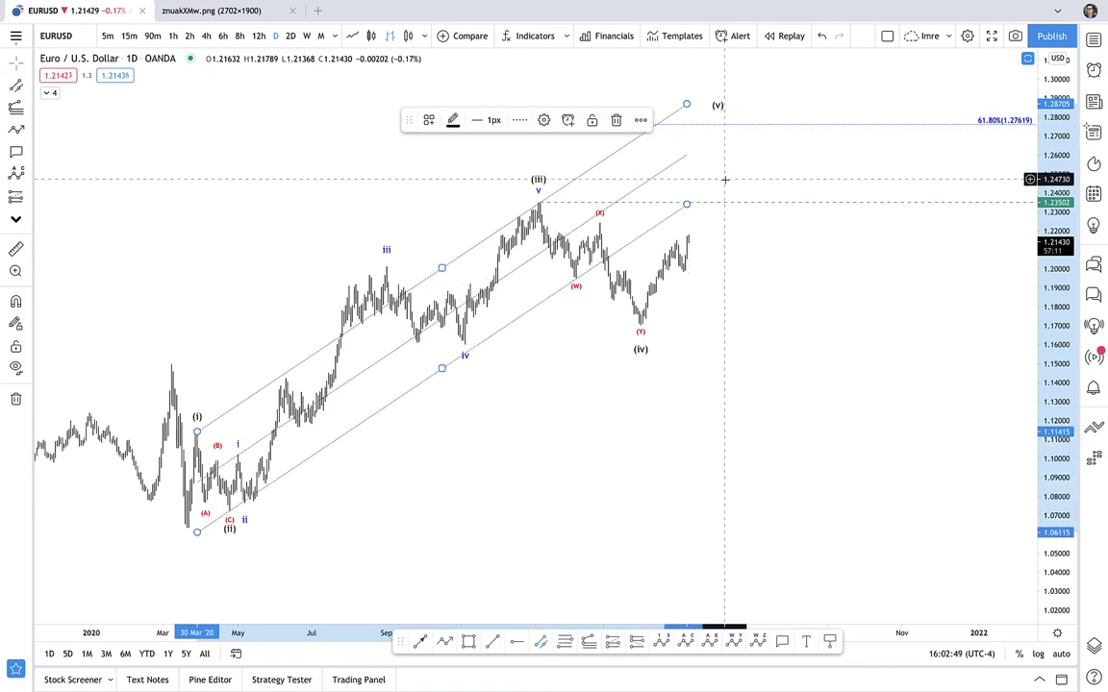
{"action": "left_click", "coordinate": [725, 179]}
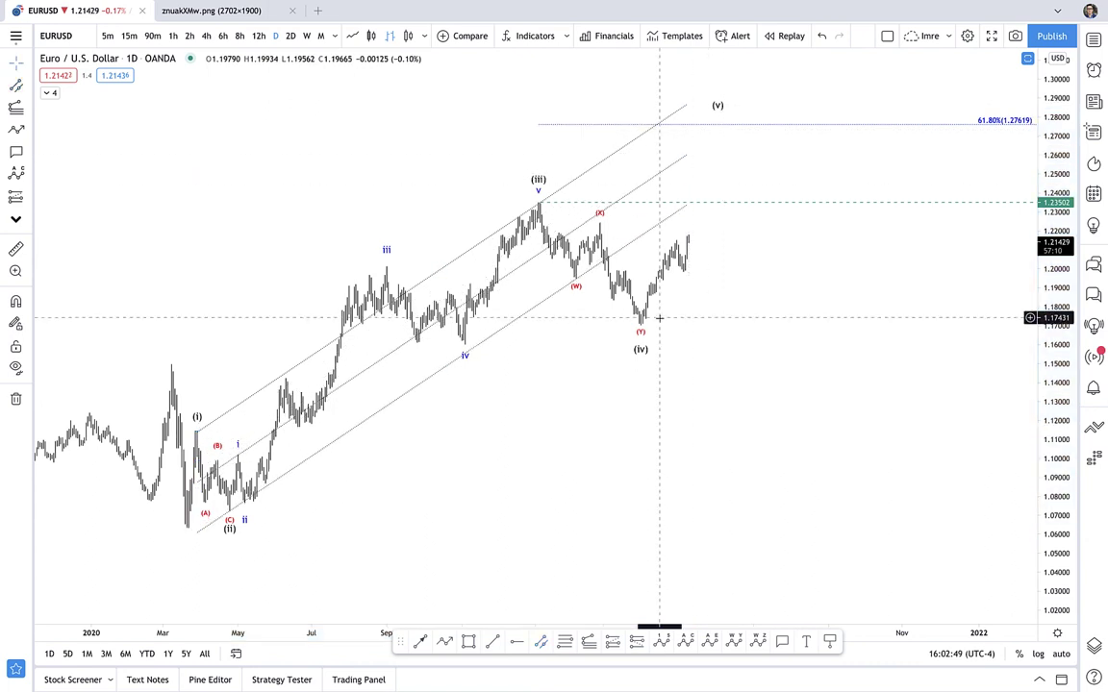
Step: Delete the parallel channel drawn through the (i) and (iii) highs
{"action": "left_click", "coordinate": [630, 246]}
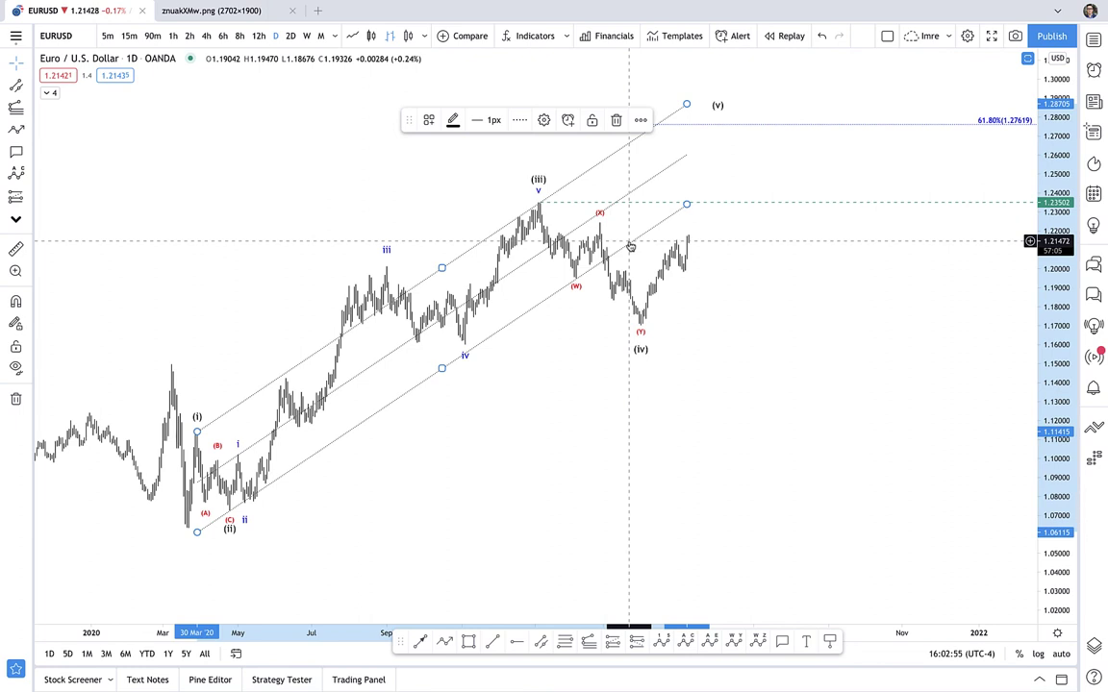
{"action": "key", "text": "Delete"}
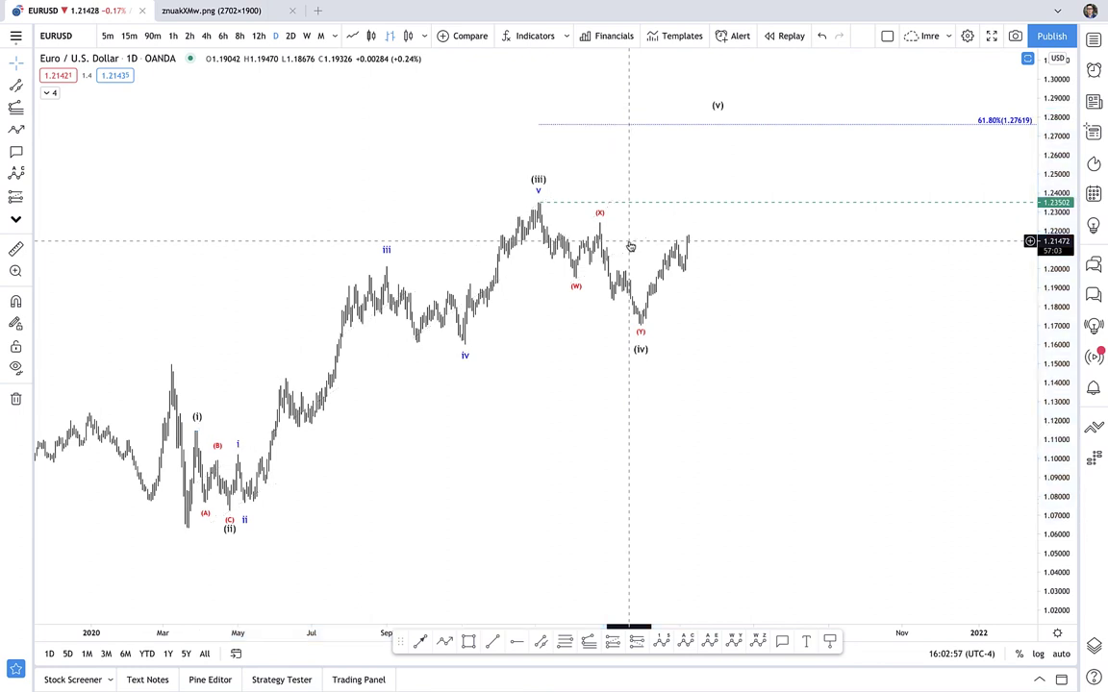